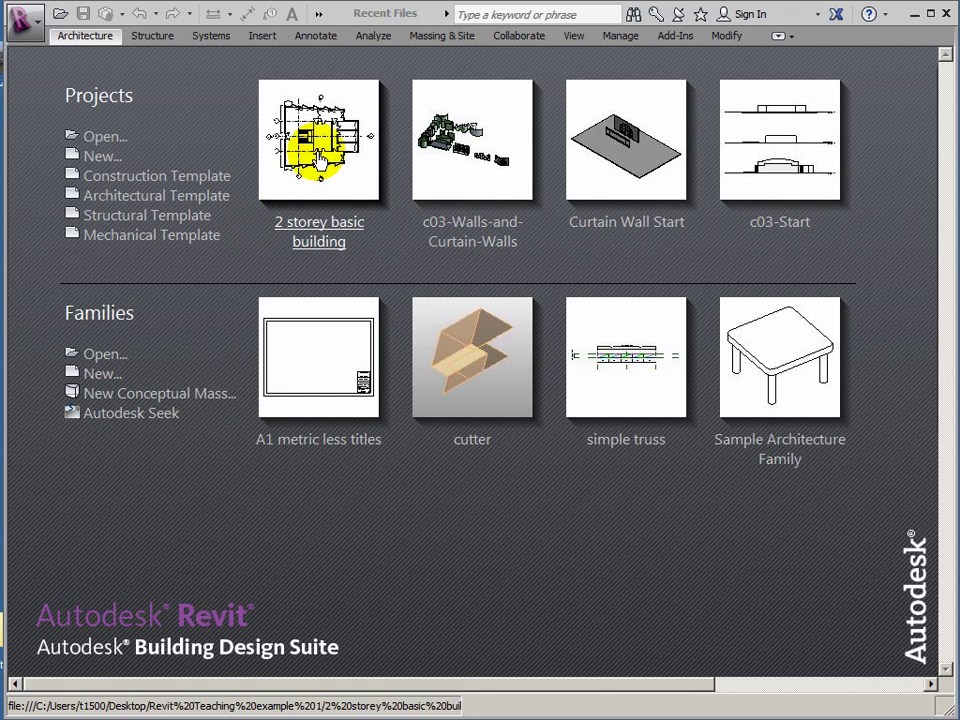
# Step: Open the 2 storey basic building project from the Recent Files start page
pyautogui.click(318, 156)
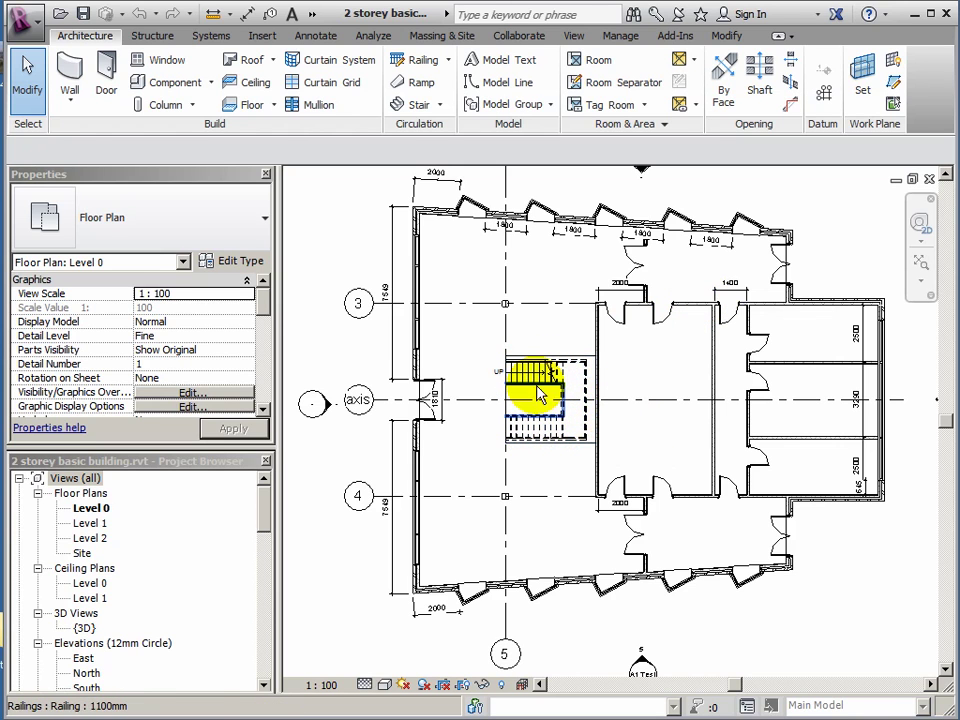
# Step: View the 2 storey basic building in its {3D} view, orbit it, then close the 3D view
pyautogui.doubleClick(86, 629)
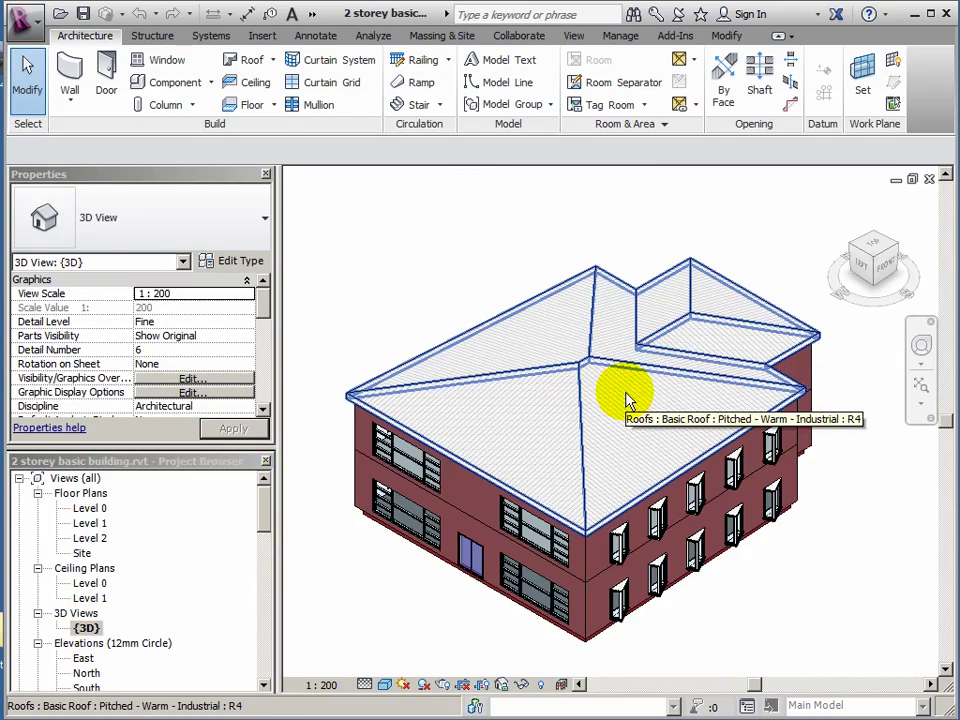
pyautogui.moveTo(677, 364)
pyautogui.keyDown('shift'); pyautogui.mouseDown(button='middle')
pyautogui.moveTo(667, 390)
pyautogui.moveTo(439, 354)
pyautogui.moveTo(378, 313)
pyautogui.moveTo(377, 291)
pyautogui.moveTo(469, 342)
pyautogui.moveTo(681, 362)
pyautogui.mouseUp(button='middle'); pyautogui.keyUp('shift')
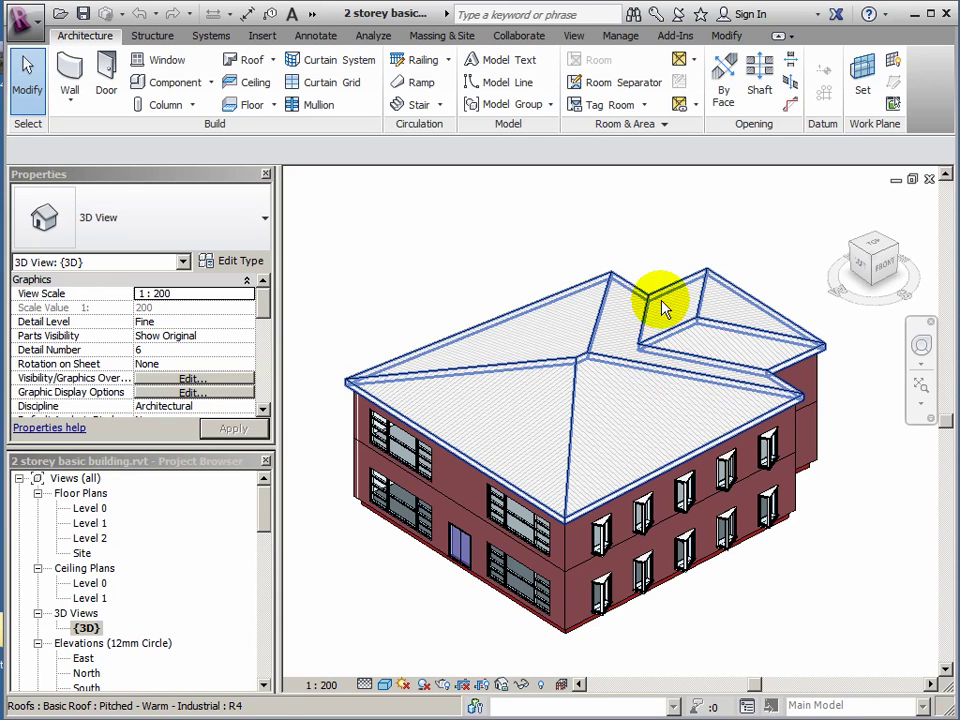
pyautogui.click(930, 181)
# Step: Close the Level 0 plan and create a new project from the Architectural Template
pyautogui.click(930, 181)
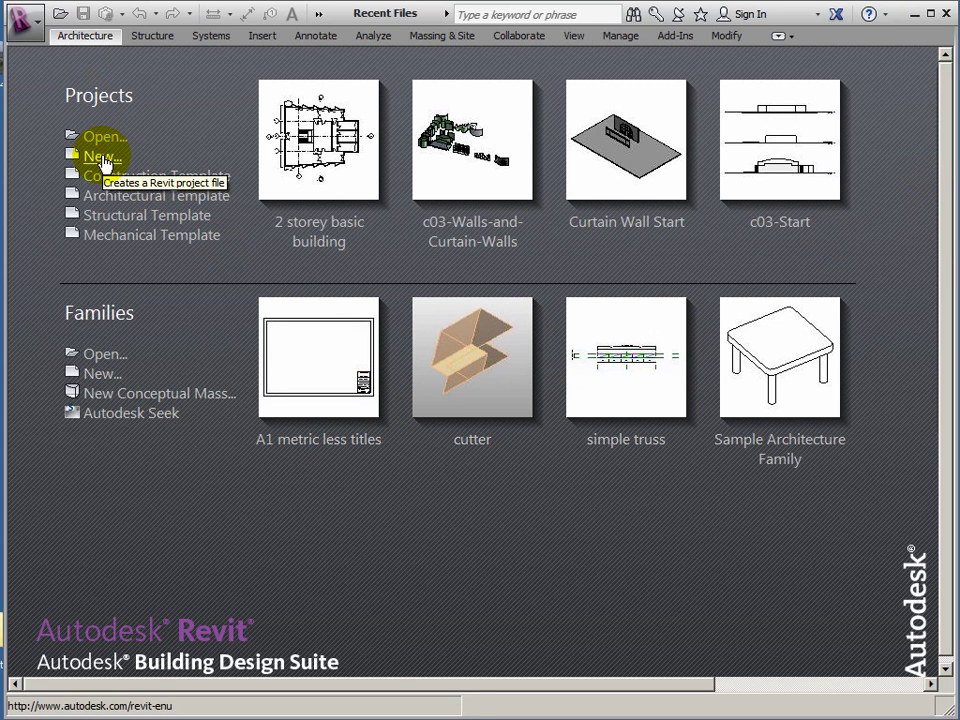
pyautogui.click(104, 158)
pyautogui.click(546, 329)
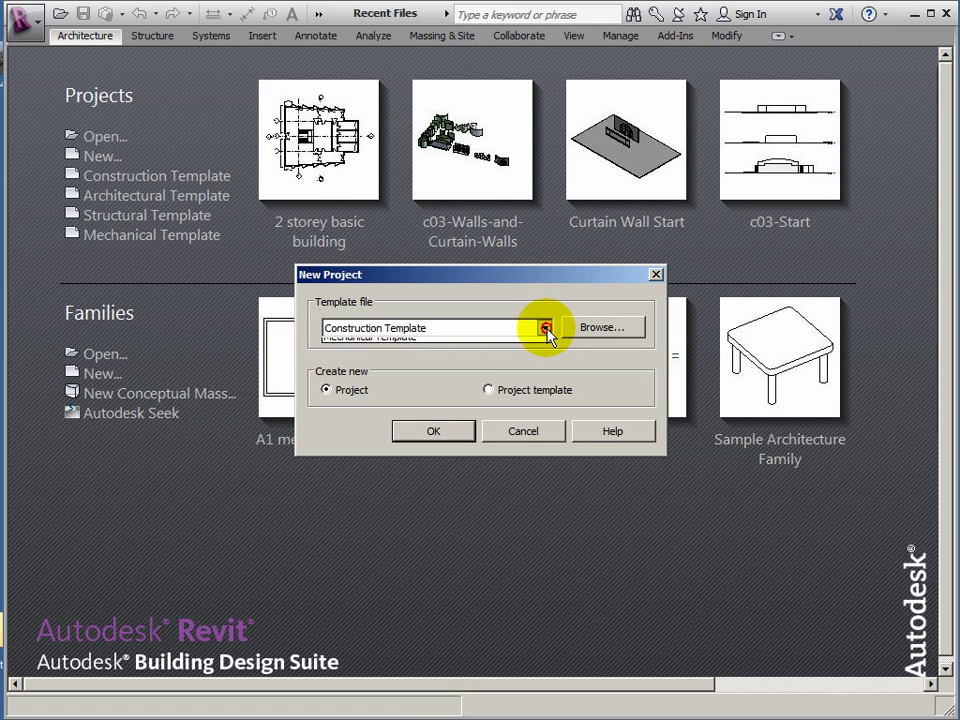
pyautogui.click(372, 370)
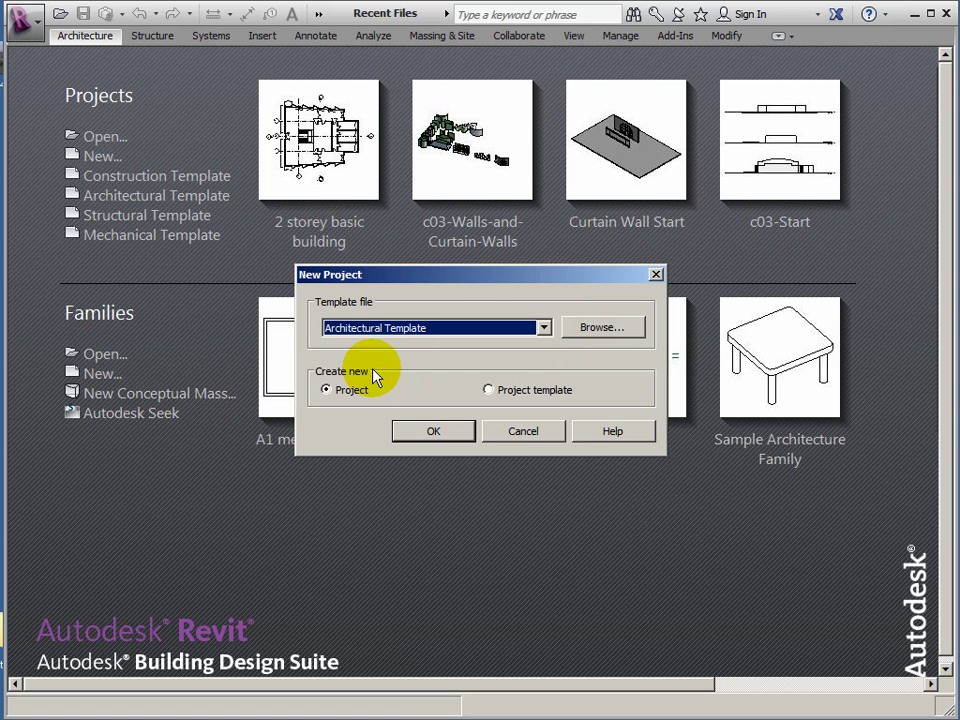
pyautogui.click(433, 434)
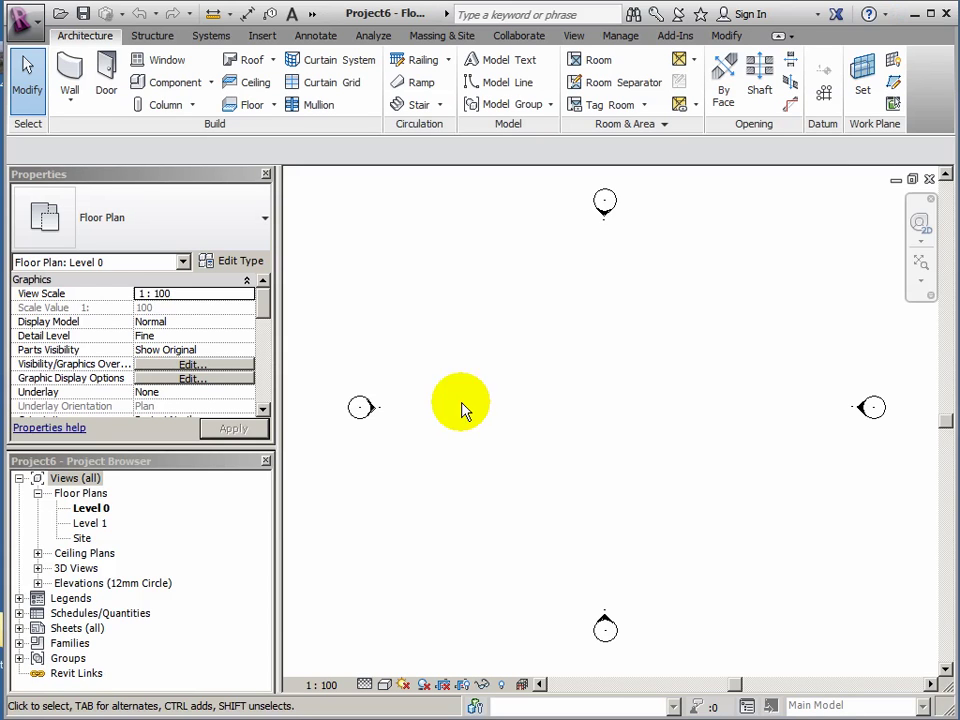
# Step: Float the Level 0 plan window, resize it beside the side panels, and recentre the elevation markers
pyautogui.click(912, 181)
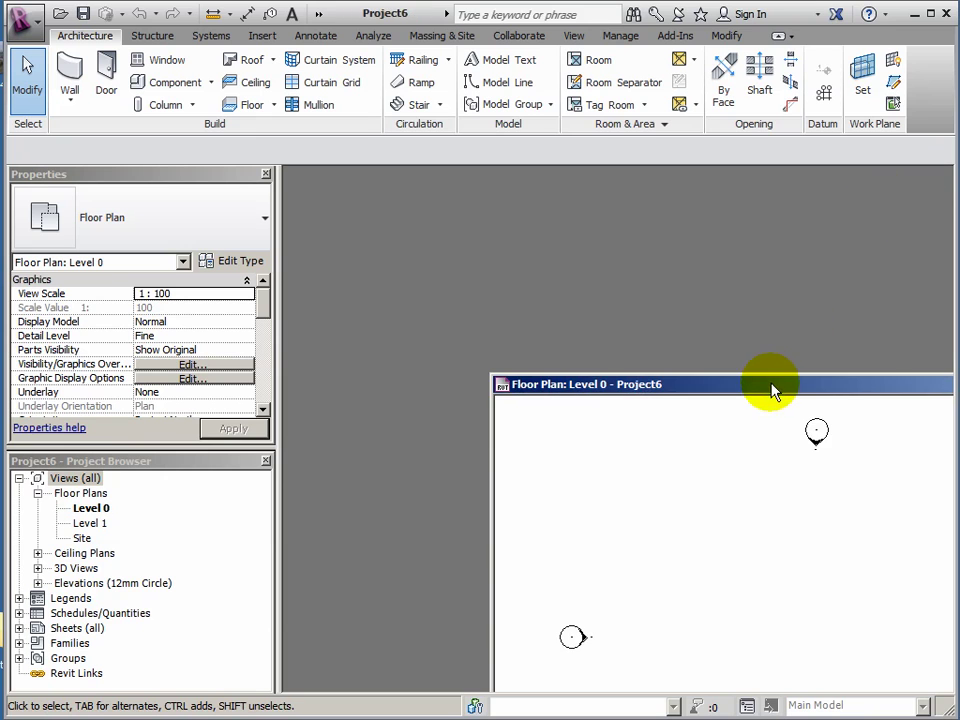
pyautogui.moveTo(772, 385); pyautogui.dragTo(446, 205)
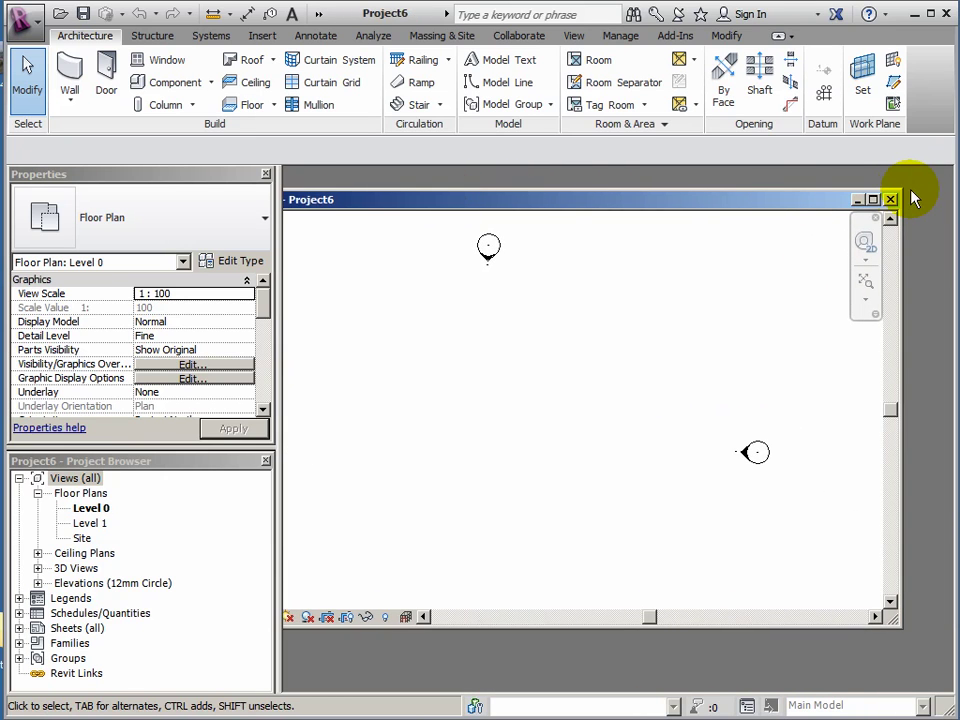
pyautogui.moveTo(901, 193); pyautogui.dragTo(713, 198)
pyautogui.moveTo(612, 213); pyautogui.dragTo(738, 190)
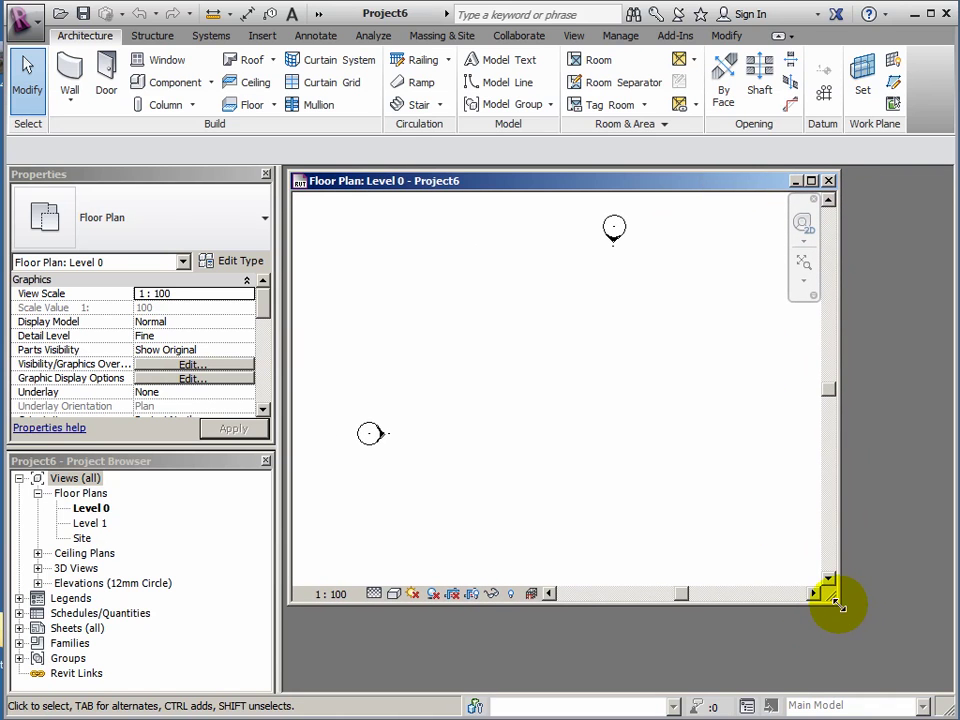
pyautogui.moveTo(838, 601); pyautogui.dragTo(933, 679)
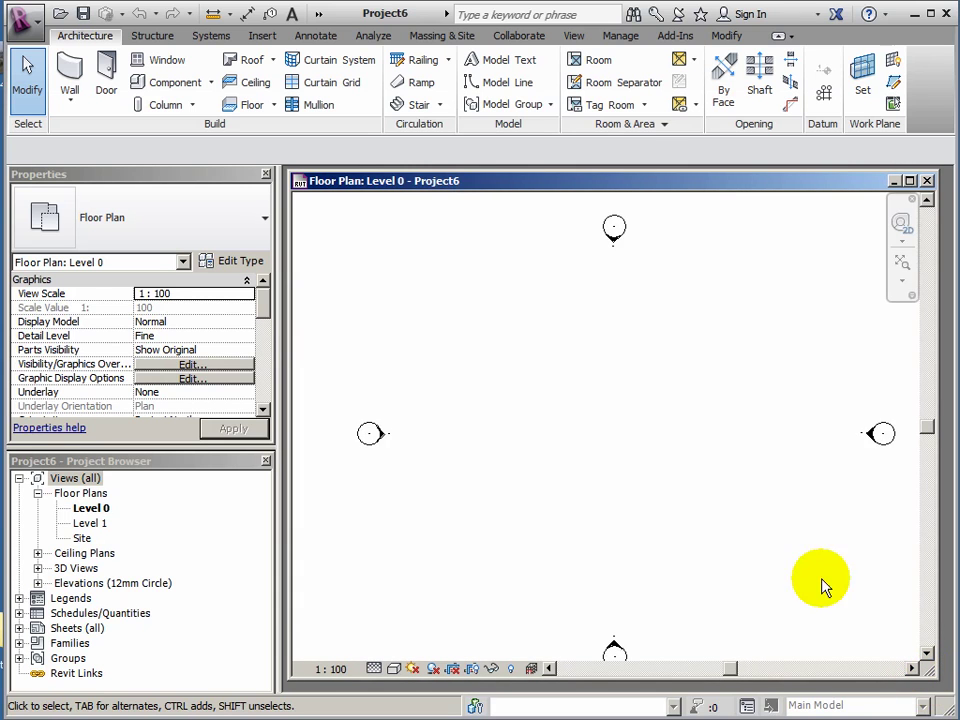
pyautogui.scroll(-1, 660, 475)
pyautogui.moveTo(649, 469); pyautogui.dragTo(648, 452, button='middle')
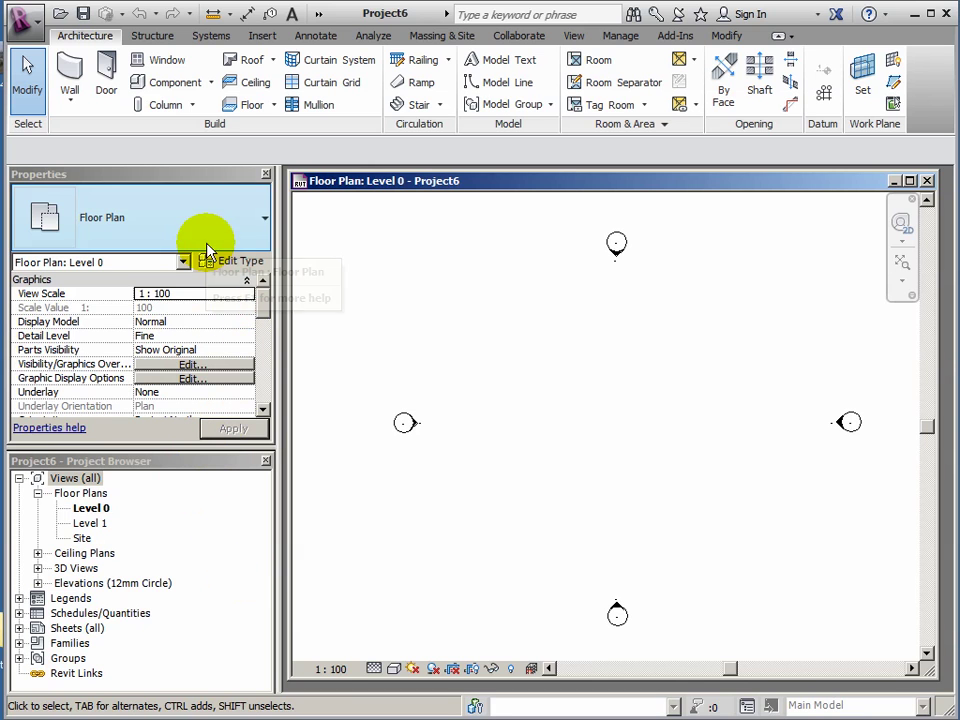
# Step: Start the Wall tool with type Basic Wall Cav - 102 75i 100 p - Lwt
pyautogui.click(71, 82)
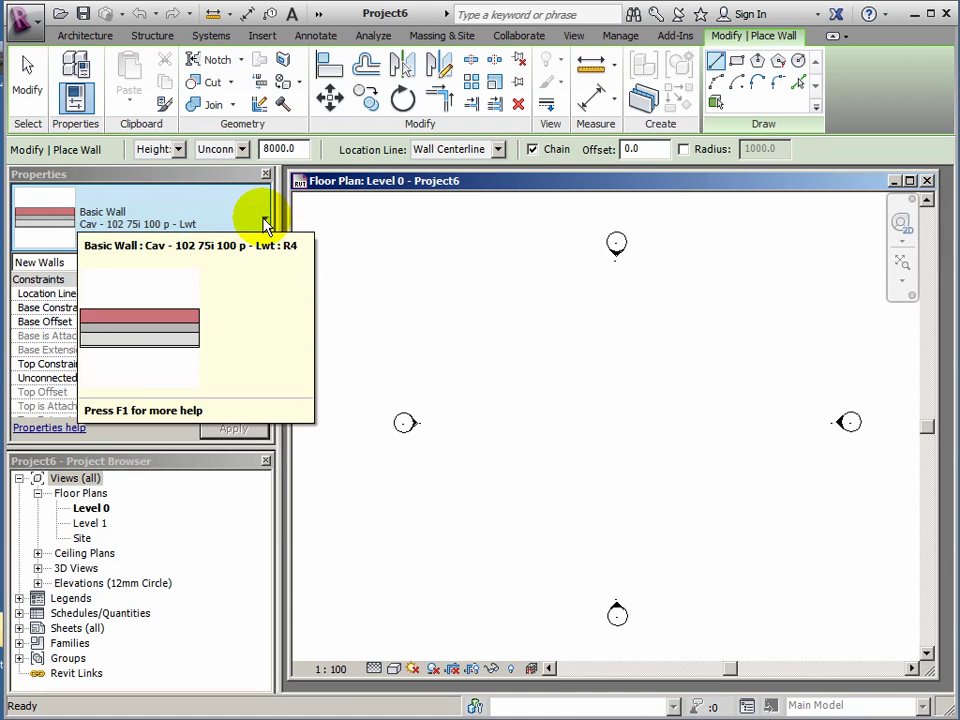
pyautogui.click(266, 222)
pyautogui.scroll(-1, 266, 470)
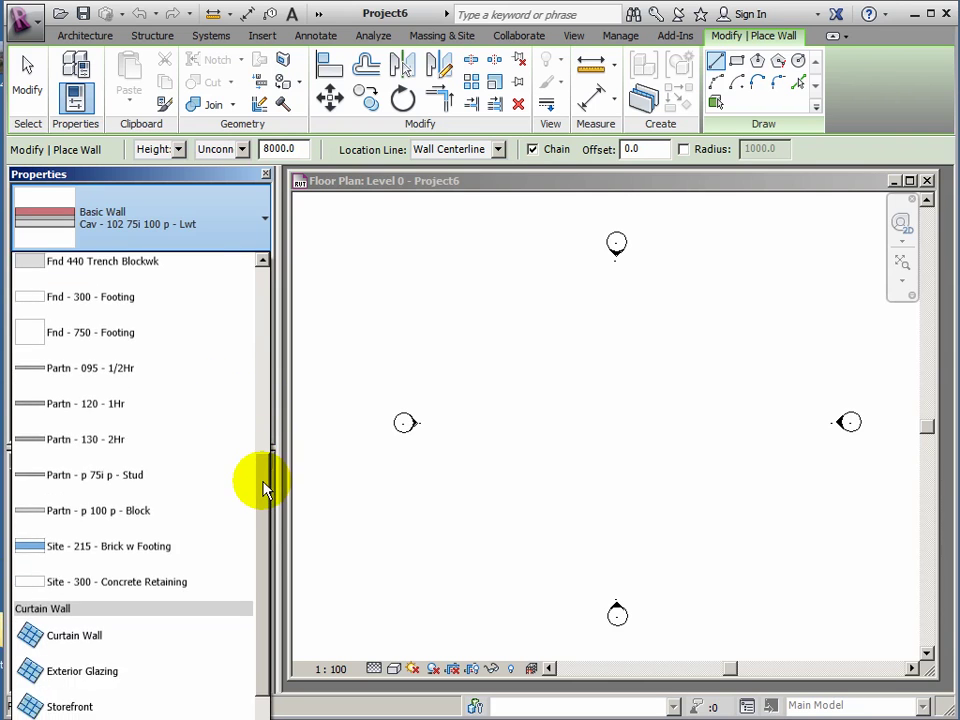
pyautogui.moveTo(265, 487); pyautogui.dragTo(265, 287)
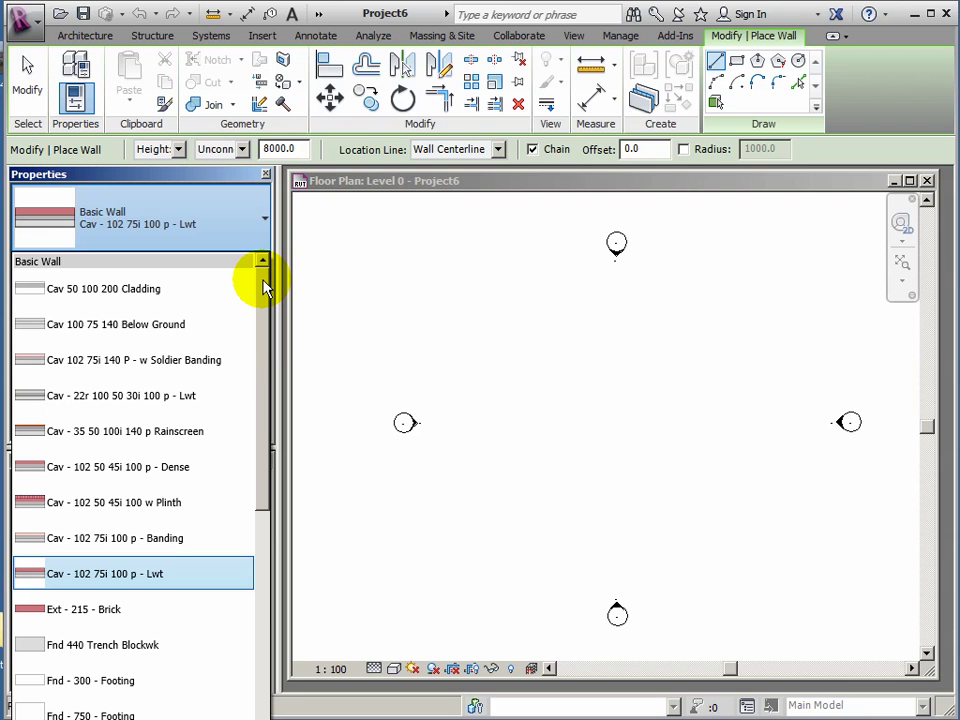
pyautogui.moveTo(265, 287); pyautogui.dragTo(270, 386)
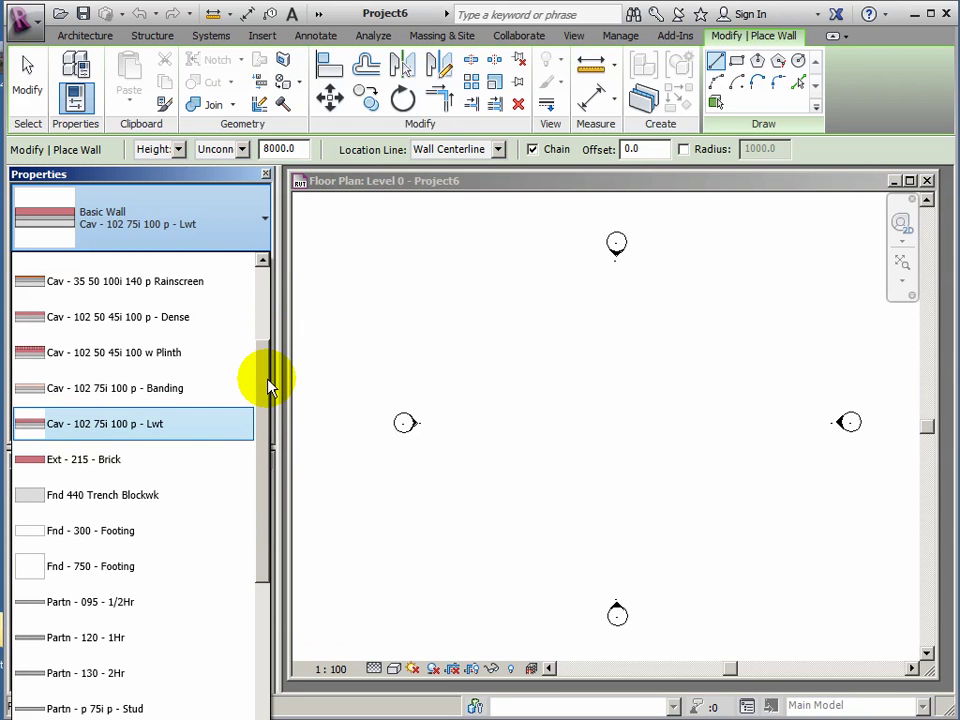
pyautogui.moveTo(268, 381); pyautogui.dragTo(268, 339)
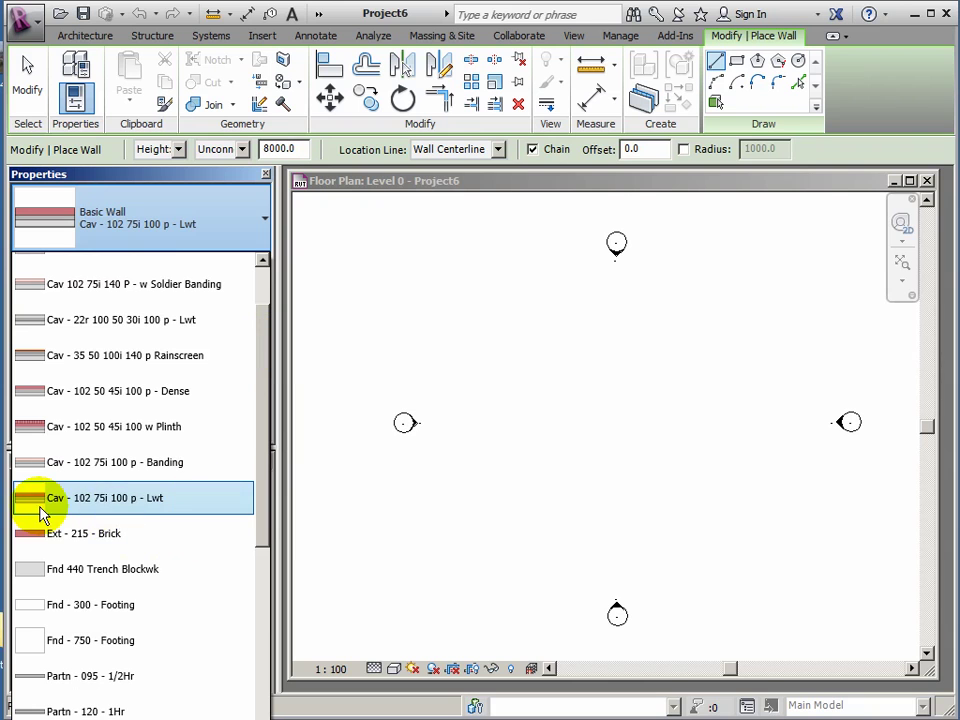
pyautogui.moveTo(80, 509)
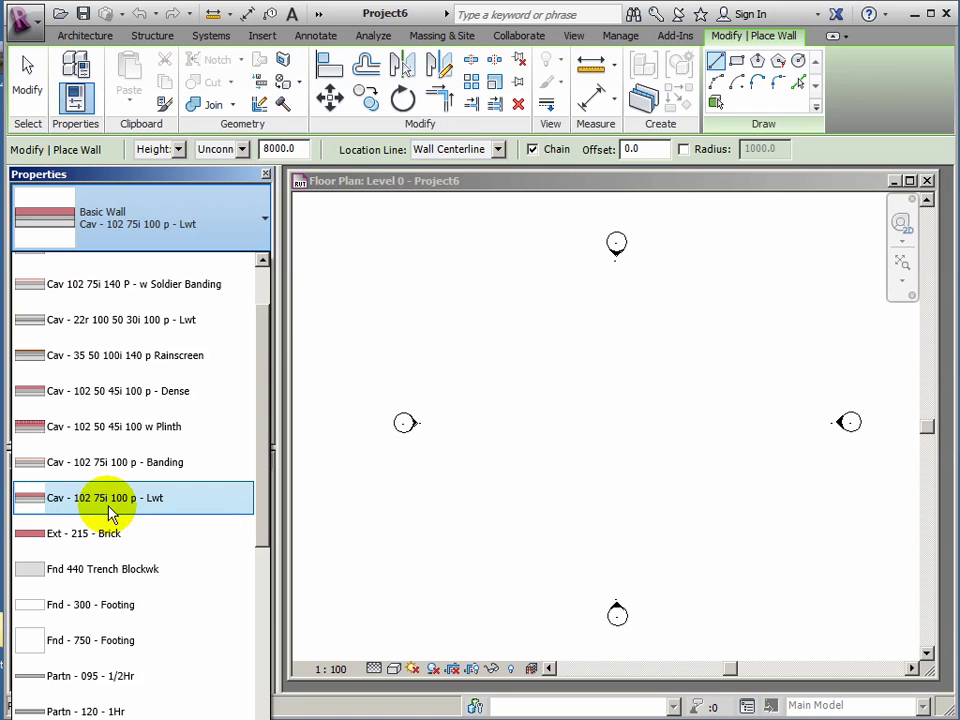
pyautogui.moveTo(110, 509)
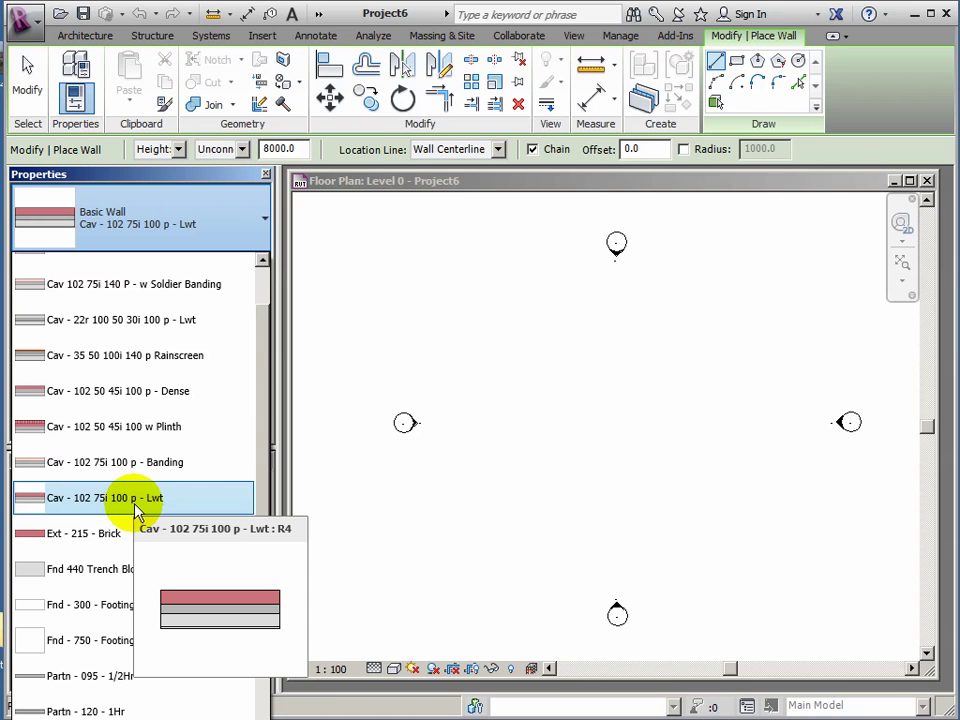
pyautogui.scroll(-1, 258, 480)
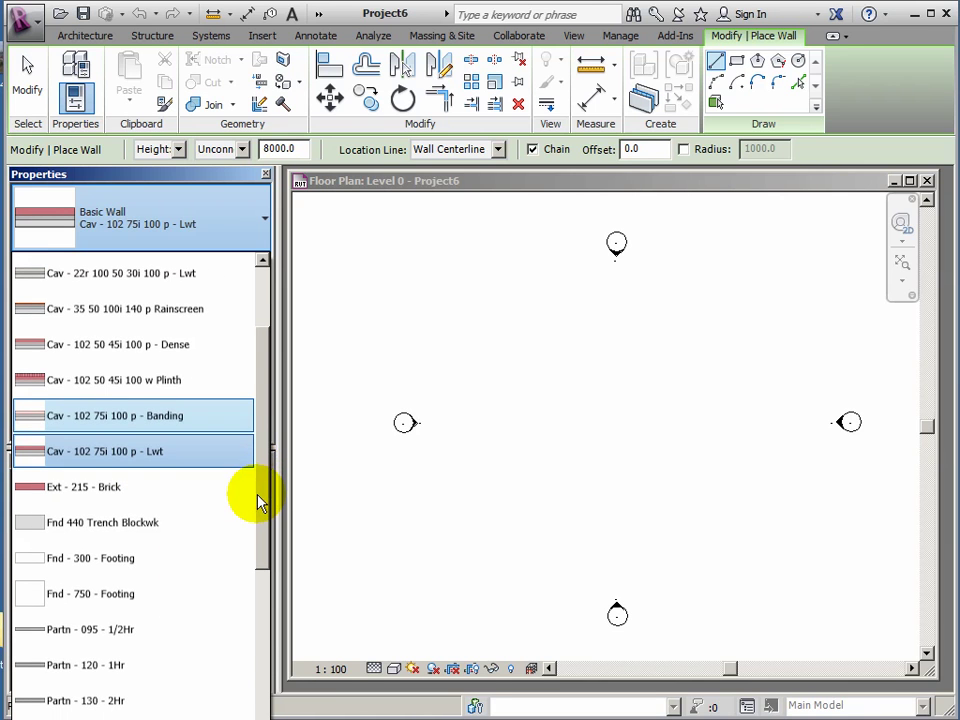
pyautogui.click(572, 185)
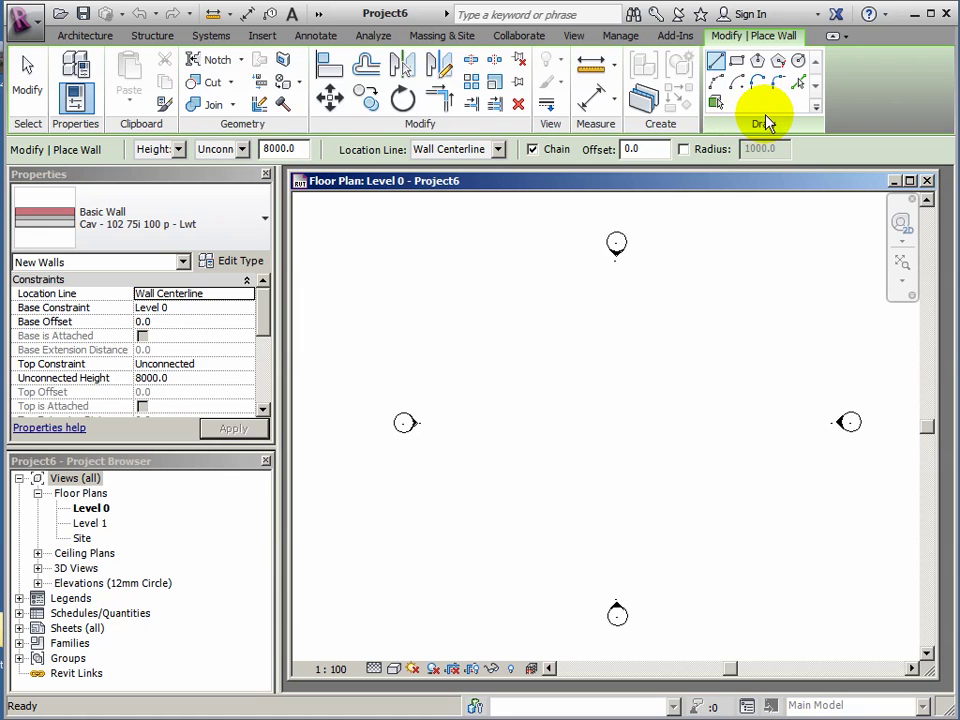
# Step: Draw a trial rectangle of walls with the Rectangle option, then undo it
pyautogui.click(737, 62)
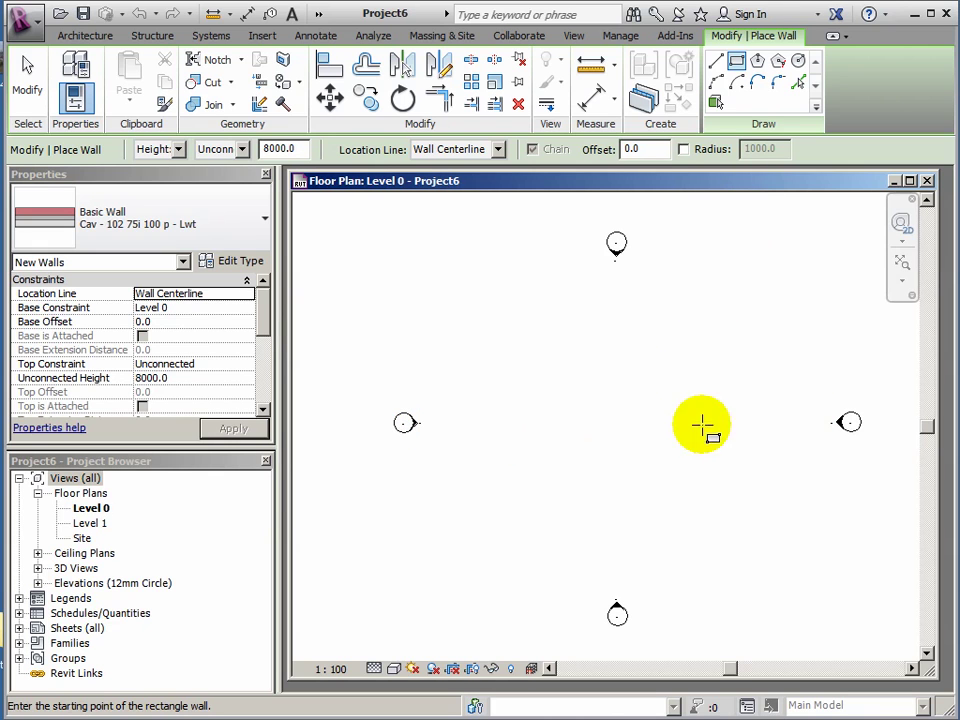
pyautogui.click(456, 424)
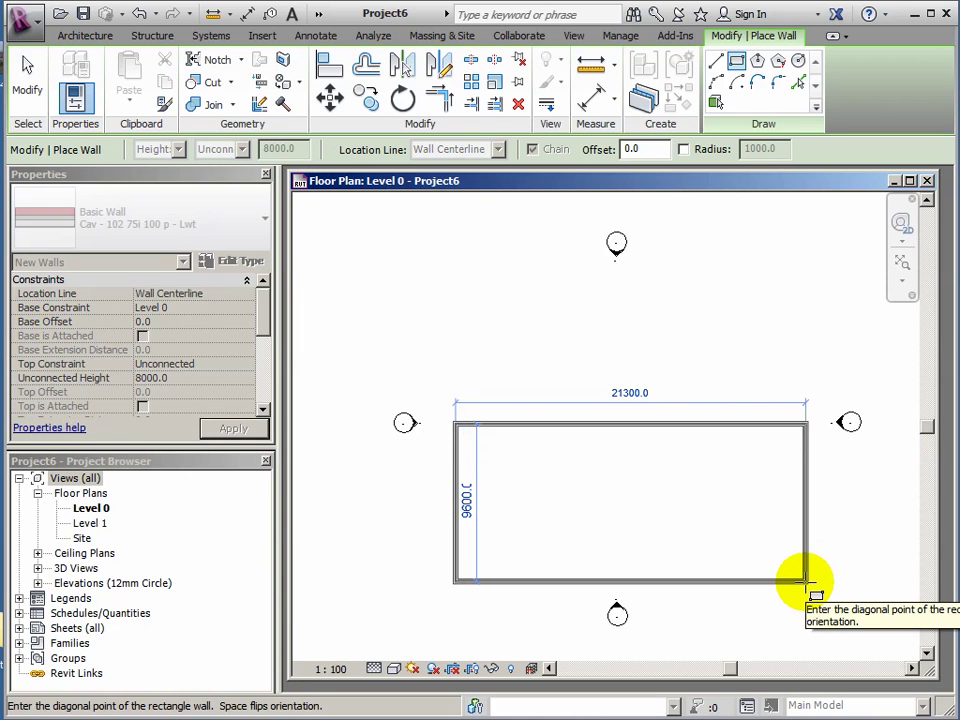
pyautogui.click(806, 580)
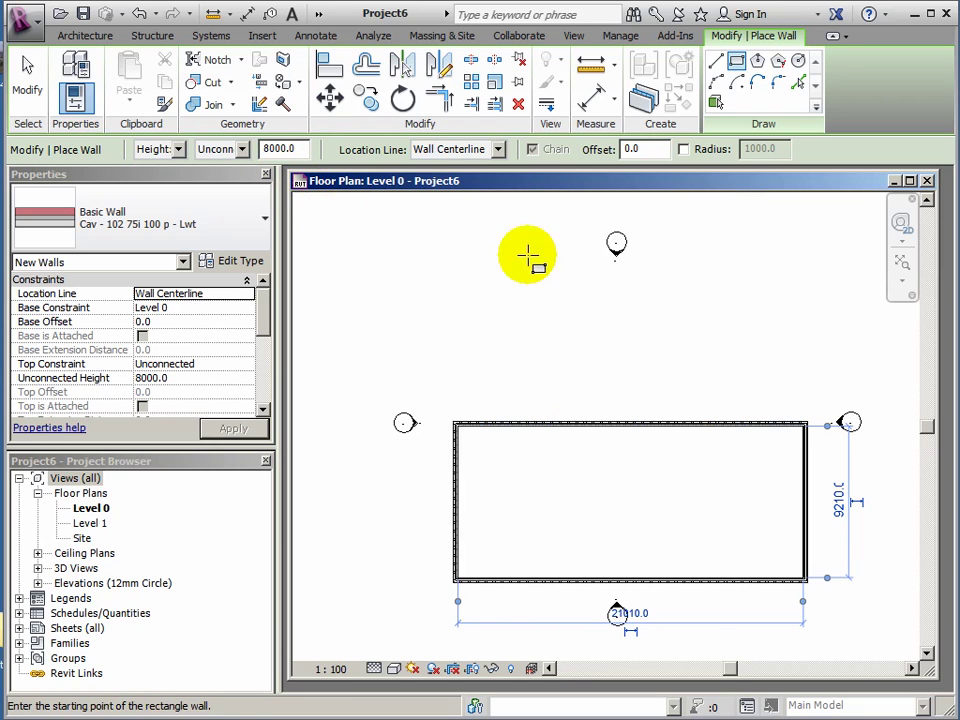
pyautogui.click(140, 15)
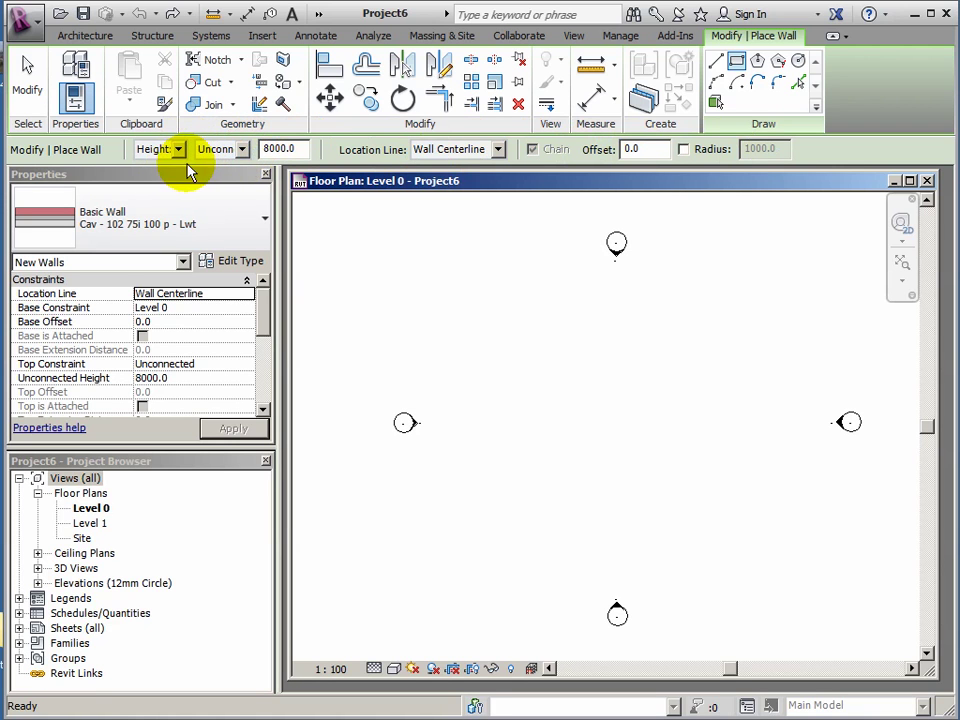
# Step: Set the wall Height to Level 1 and Location Line to Core Face: Interior
pyautogui.click(242, 150)
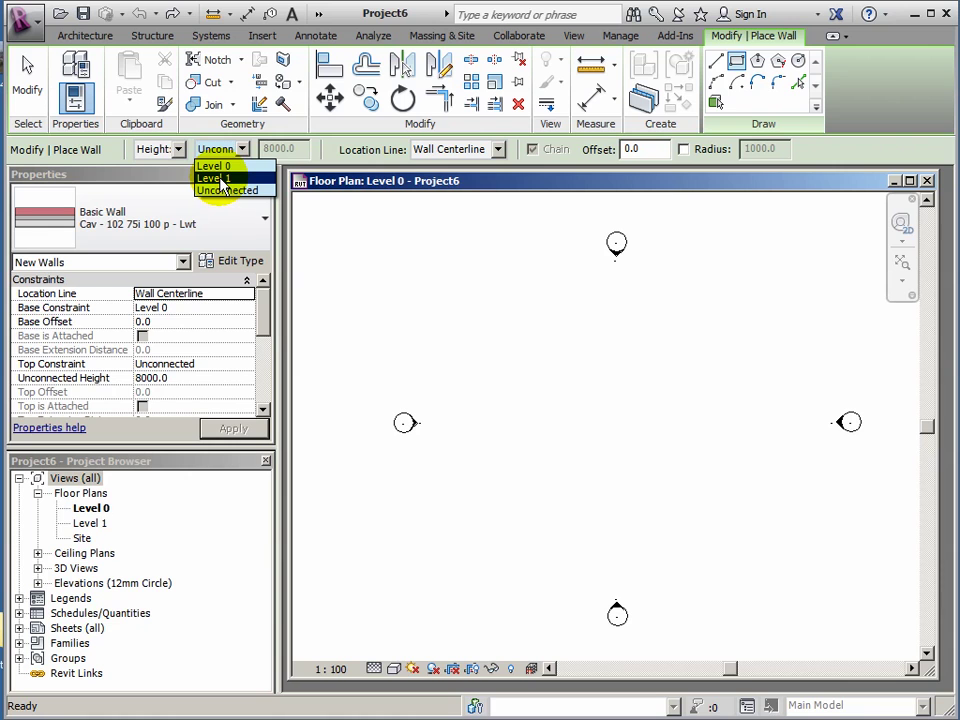
pyautogui.click(216, 178)
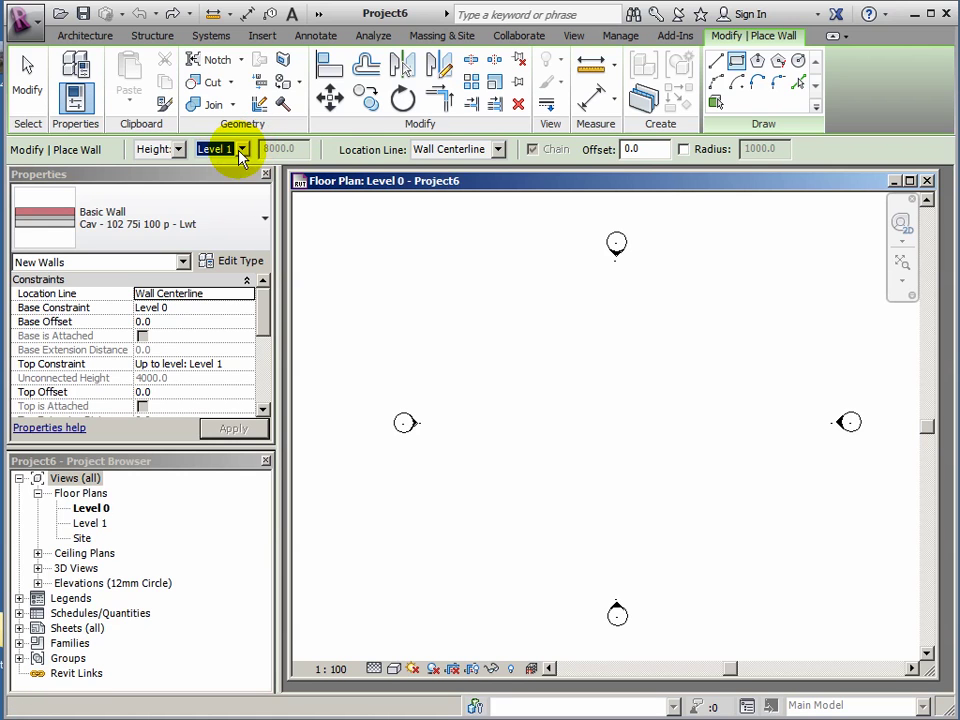
pyautogui.click(498, 150)
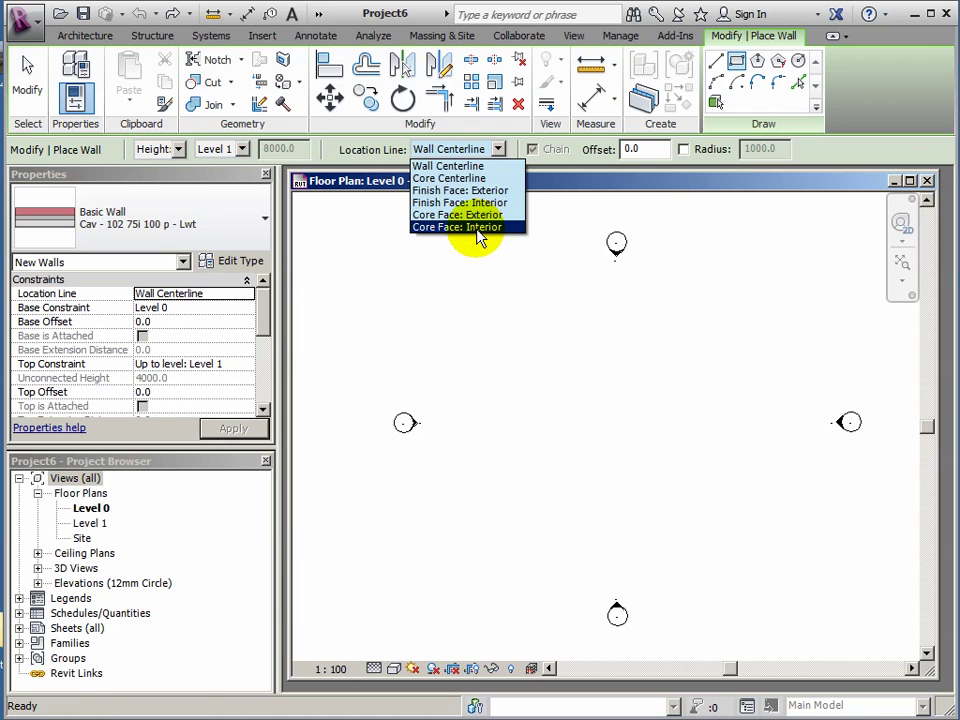
pyautogui.click(470, 227)
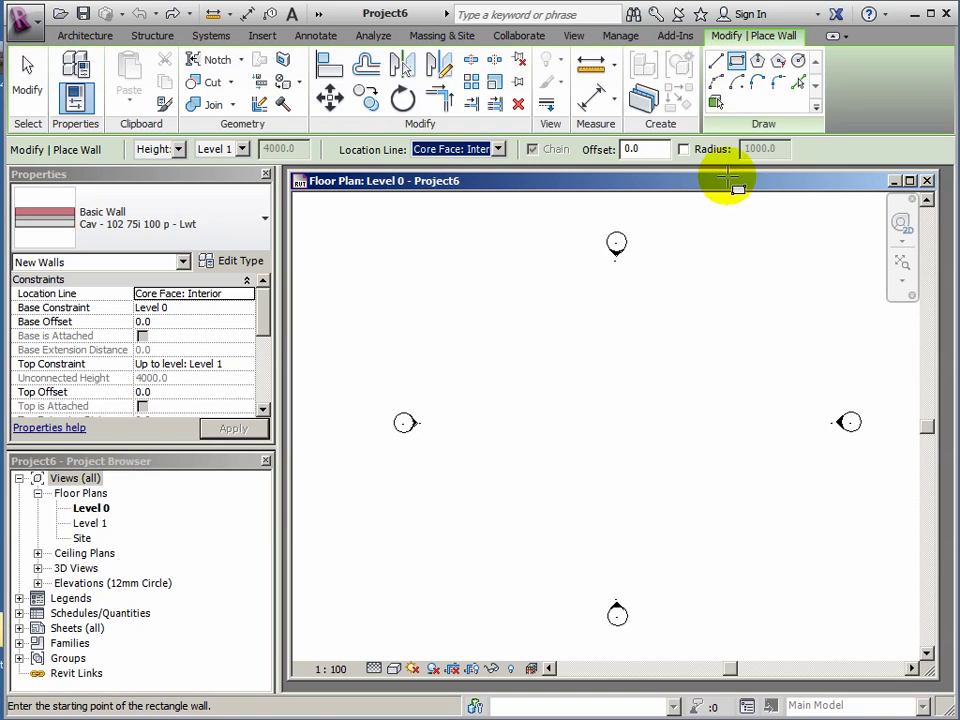
# Step: Draw a rectangle of Lwt cavity walls about 21010 by 9010, then exit the wall tool
pyautogui.click(447, 421)
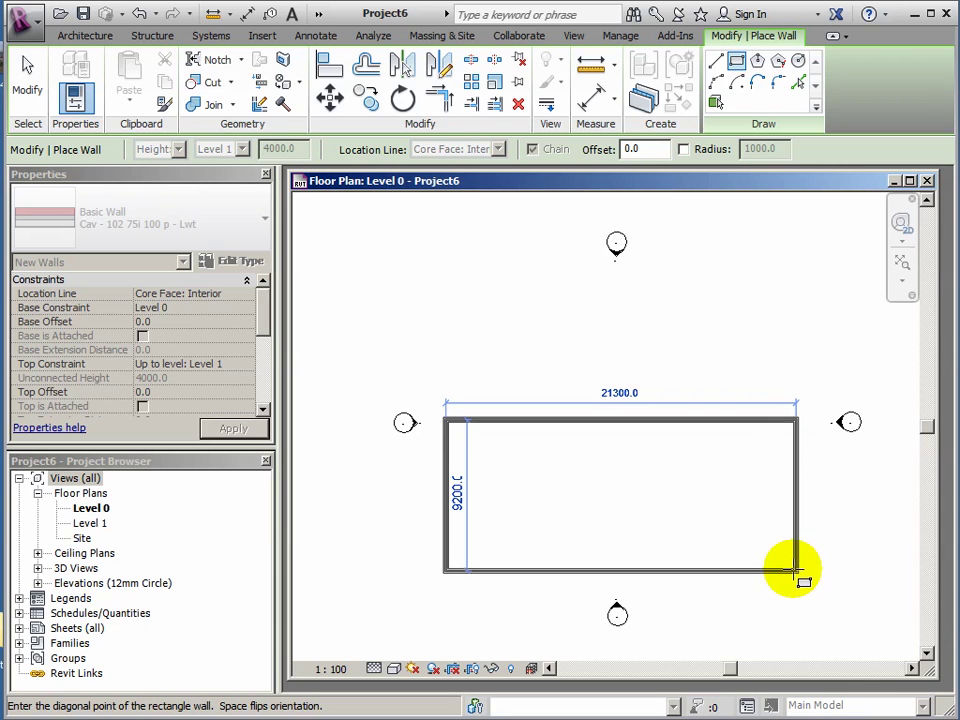
pyautogui.click(798, 572)
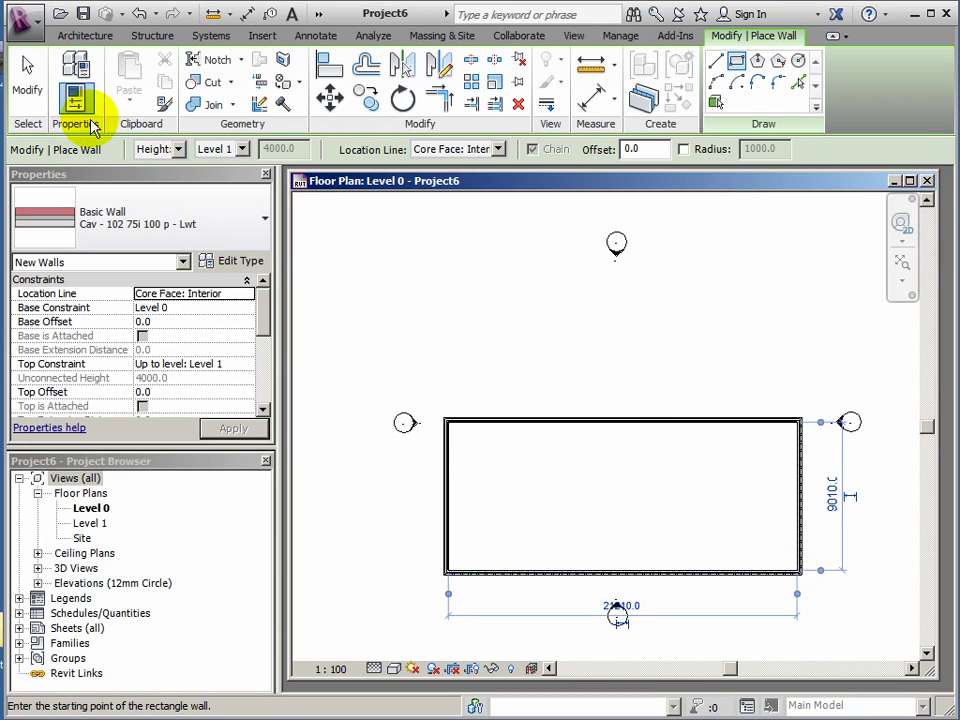
pyautogui.click(27, 82)
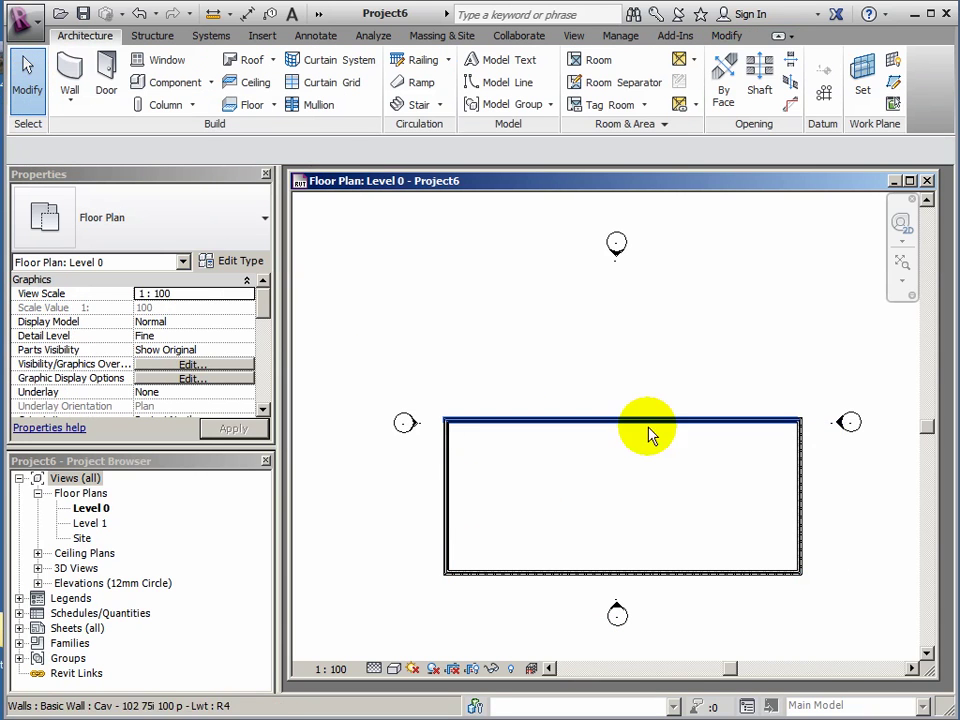
# Step: Resize the wall rectangle to 20000 long and 8000 wide using temporary dimensions
pyautogui.click(447, 493)
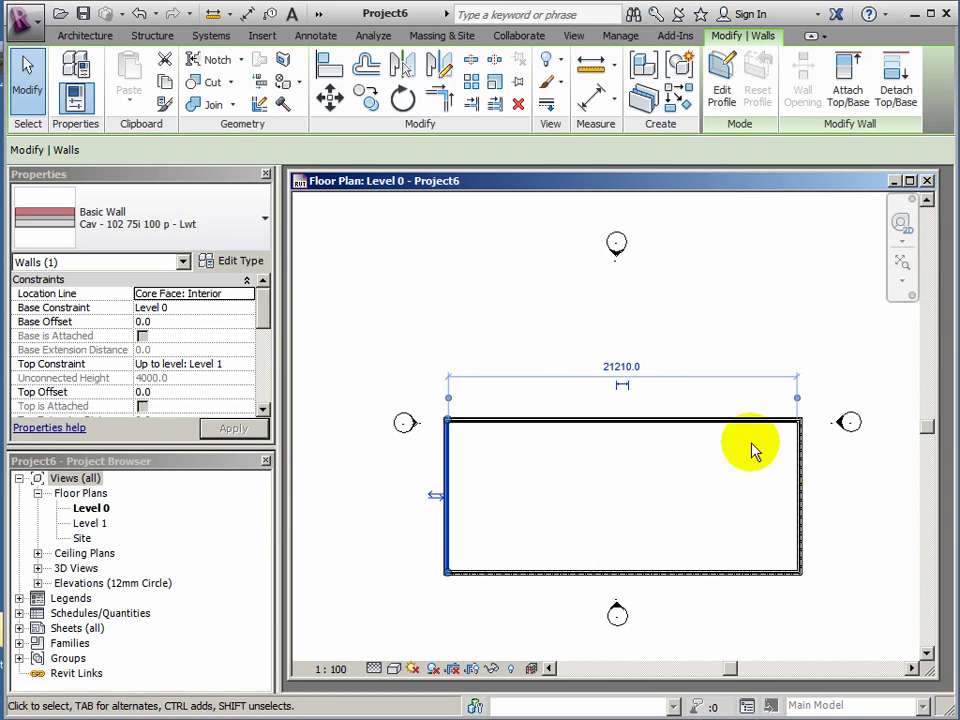
pyautogui.click(617, 369)
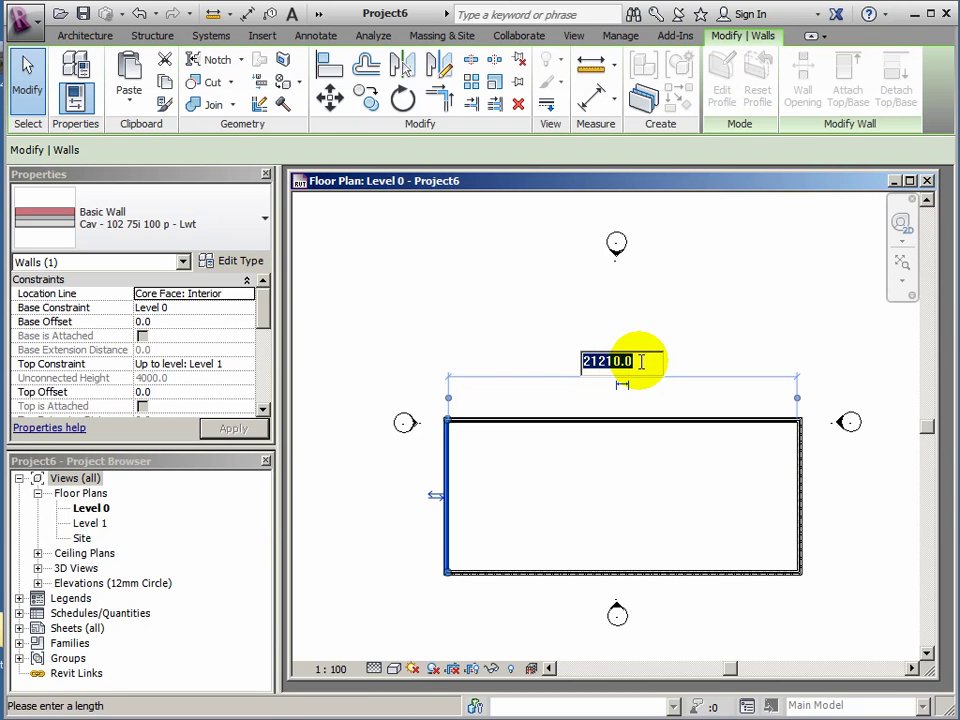
pyautogui.moveTo(630, 362); pyautogui.dragTo(563, 368)
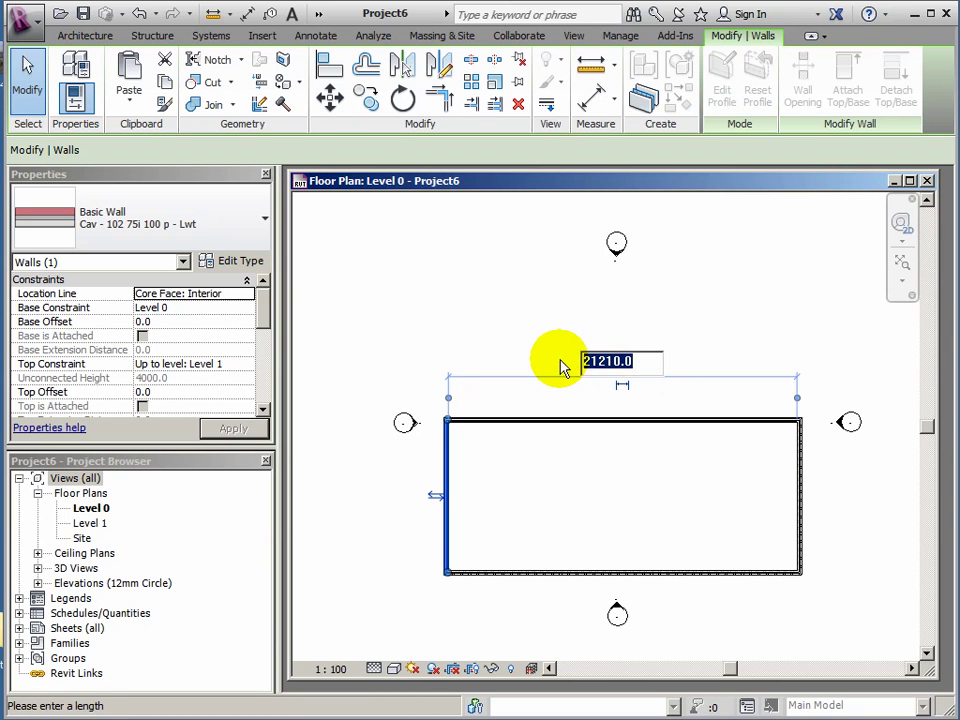
pyautogui.write('2000')
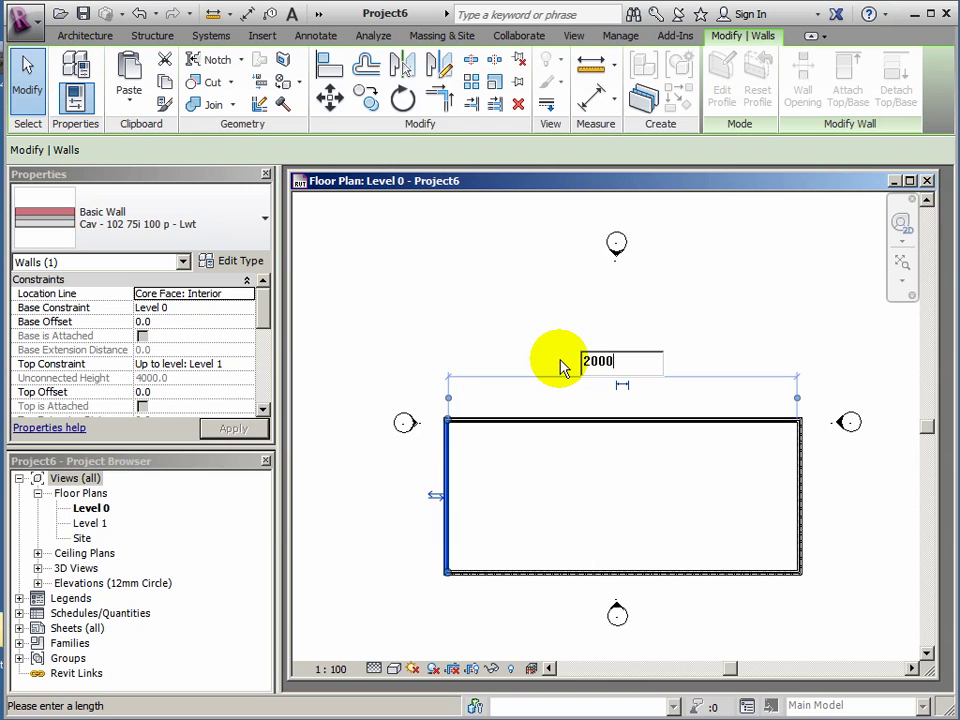
pyautogui.write('0')
pyautogui.press('Return')
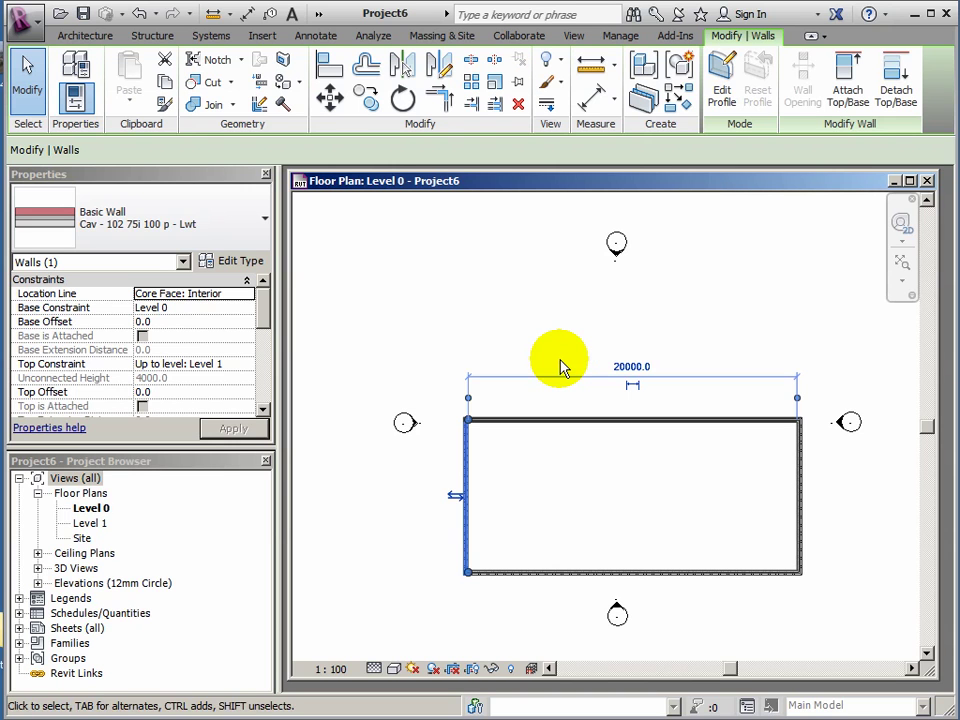
pyautogui.click(580, 583)
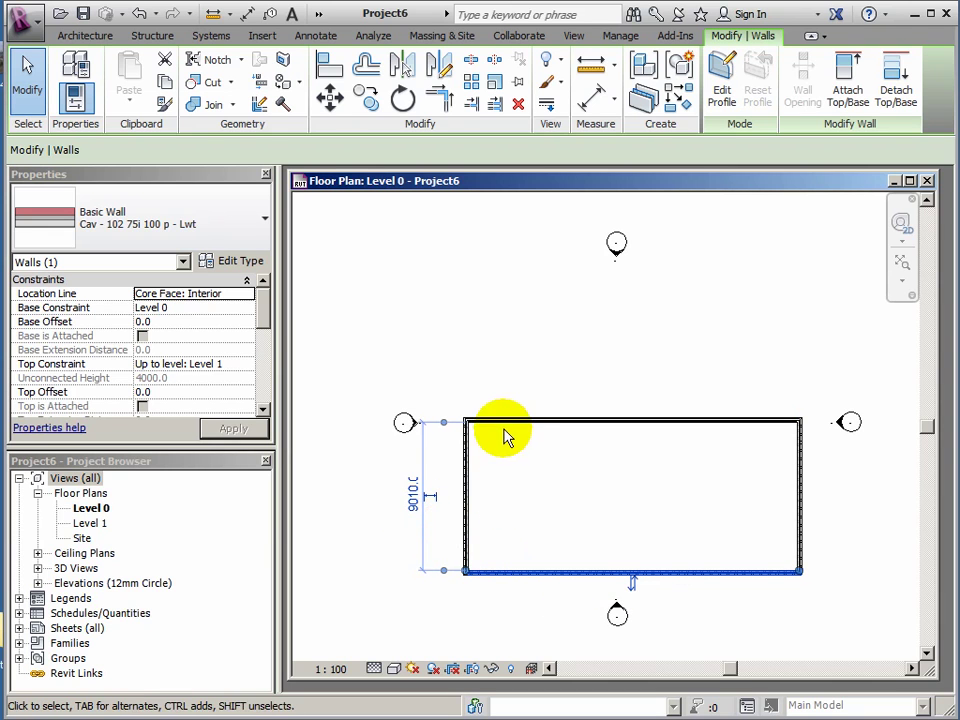
pyautogui.click(412, 500)
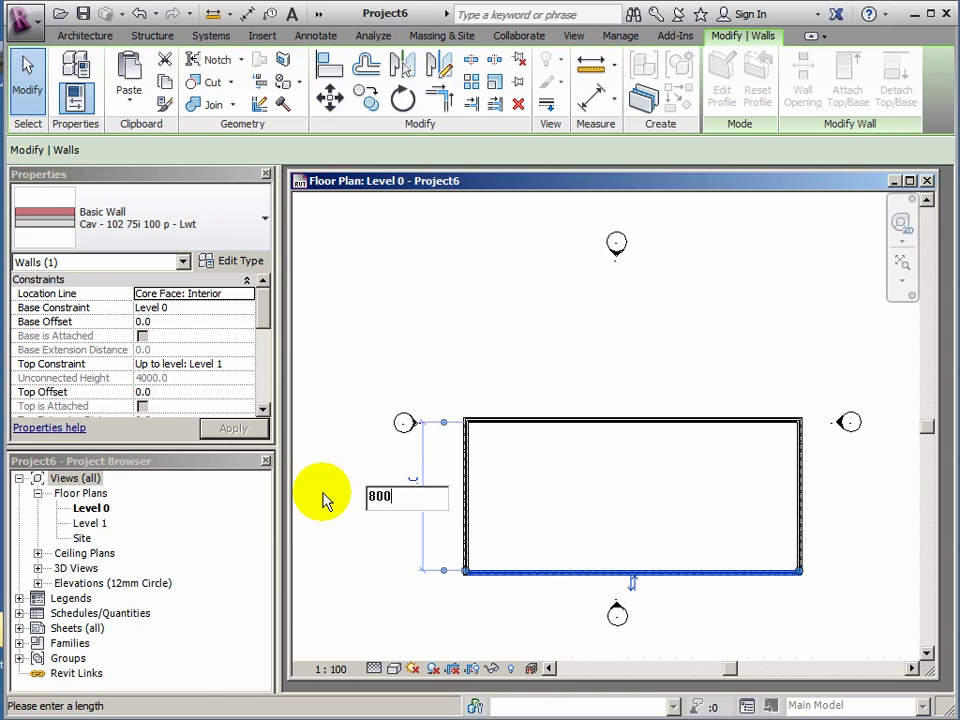
pyautogui.write('8000')
pyautogui.press('Return')
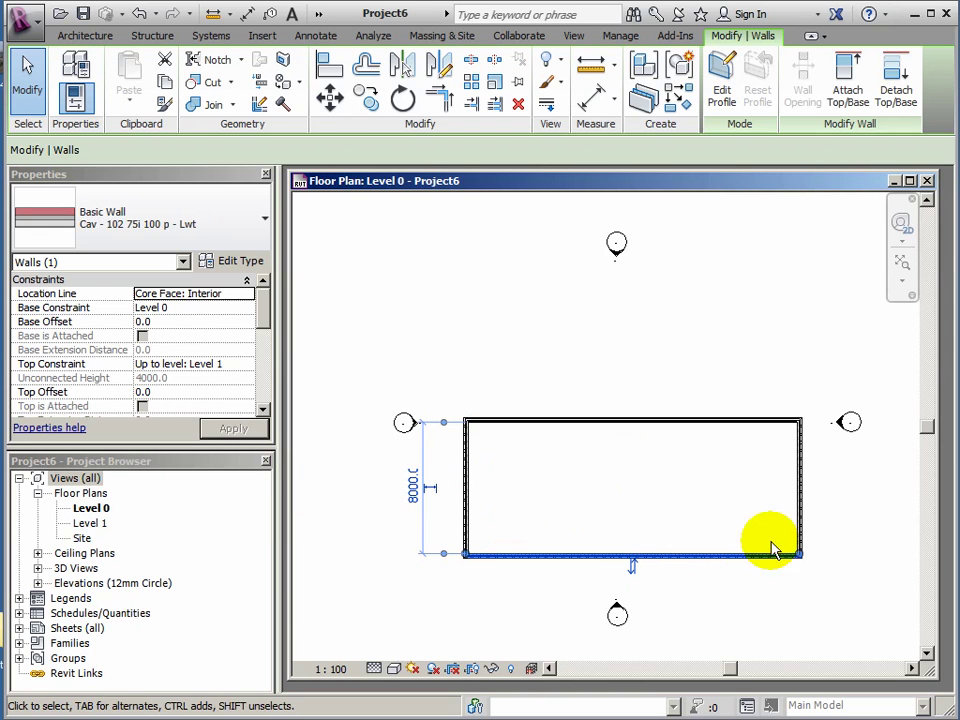
pyautogui.click(600, 464)
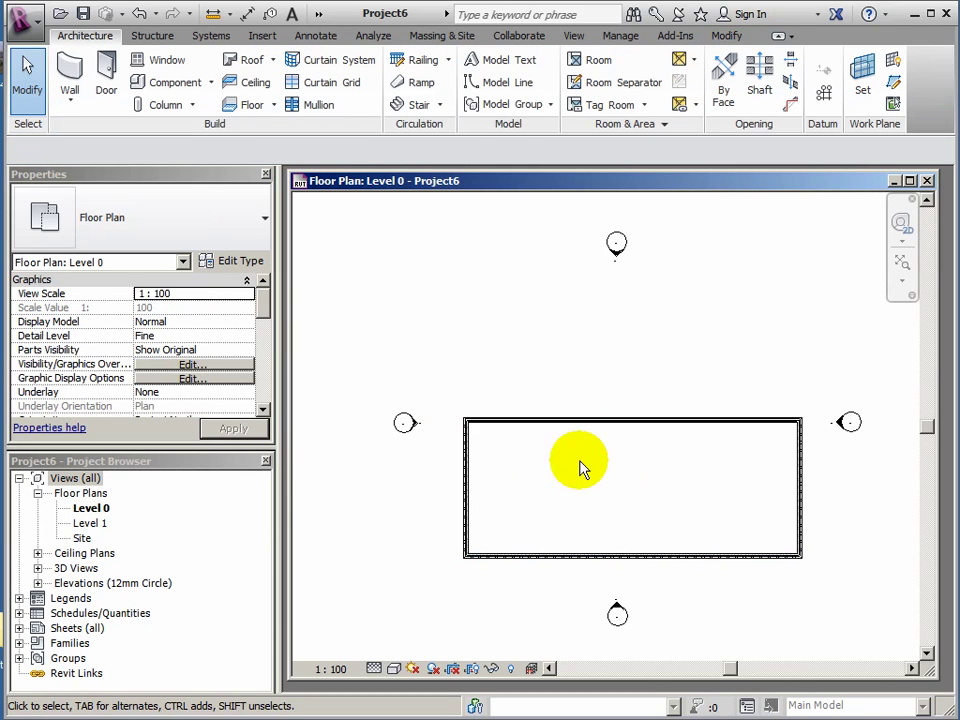
# Step: Delete the rectangle's top wall, leaving a U-shaped enclosure
pyautogui.click(622, 428)
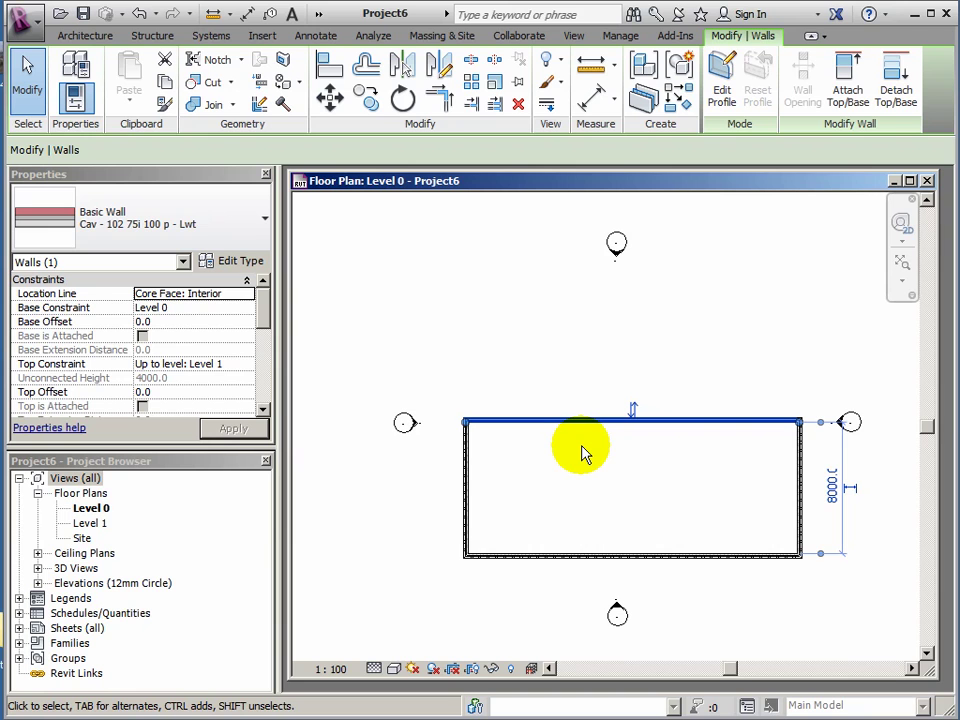
pyautogui.press('Delete')
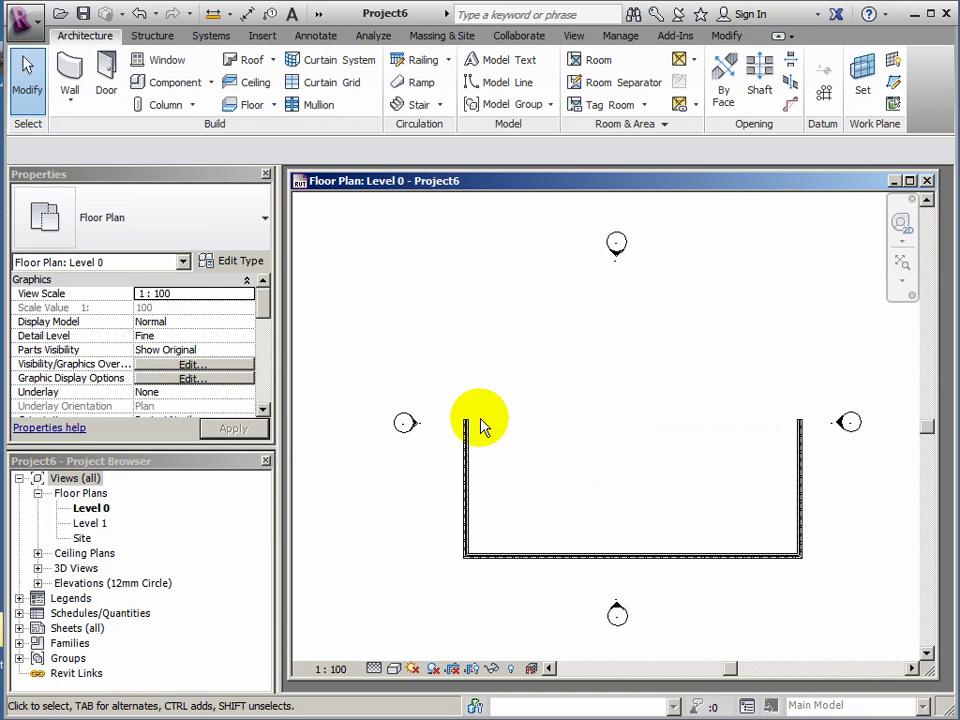
pyautogui.moveTo(611, 510); pyautogui.dragTo(587, 492, button='middle')
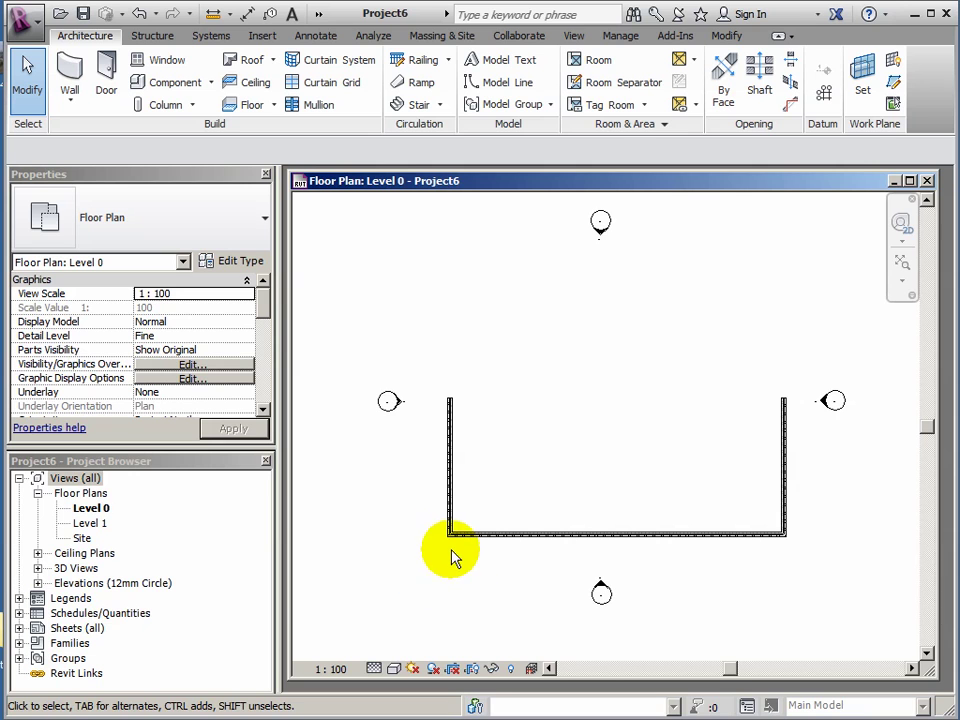
pyautogui.scroll(2, 450, 550)
pyautogui.scroll(2, 450, 546)
pyautogui.scroll(5, 445, 530)
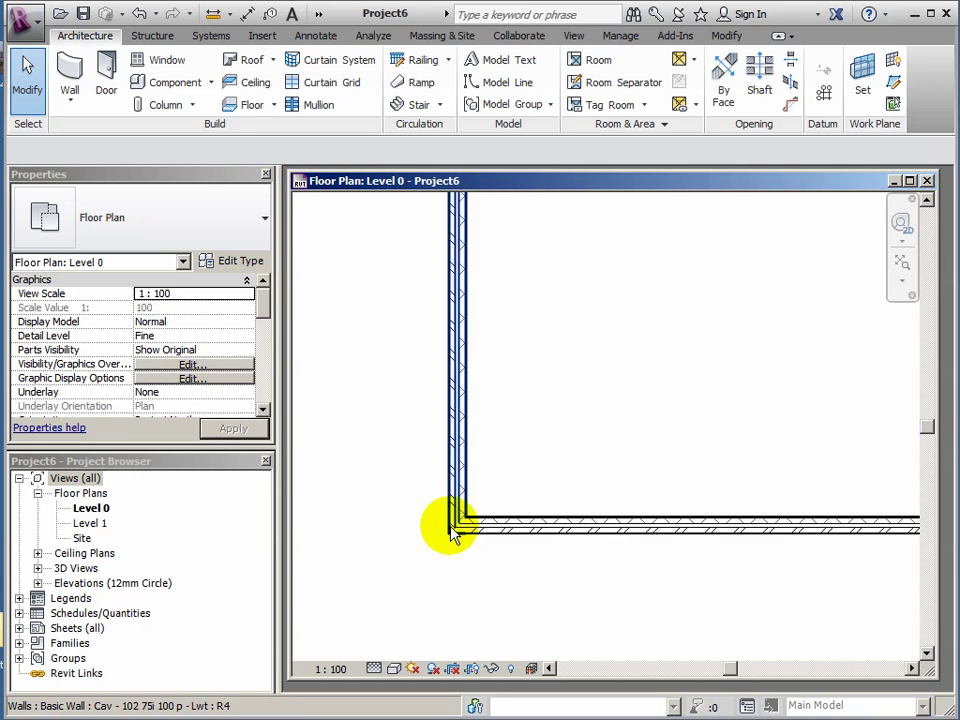
pyautogui.scroll(2, 433, 520)
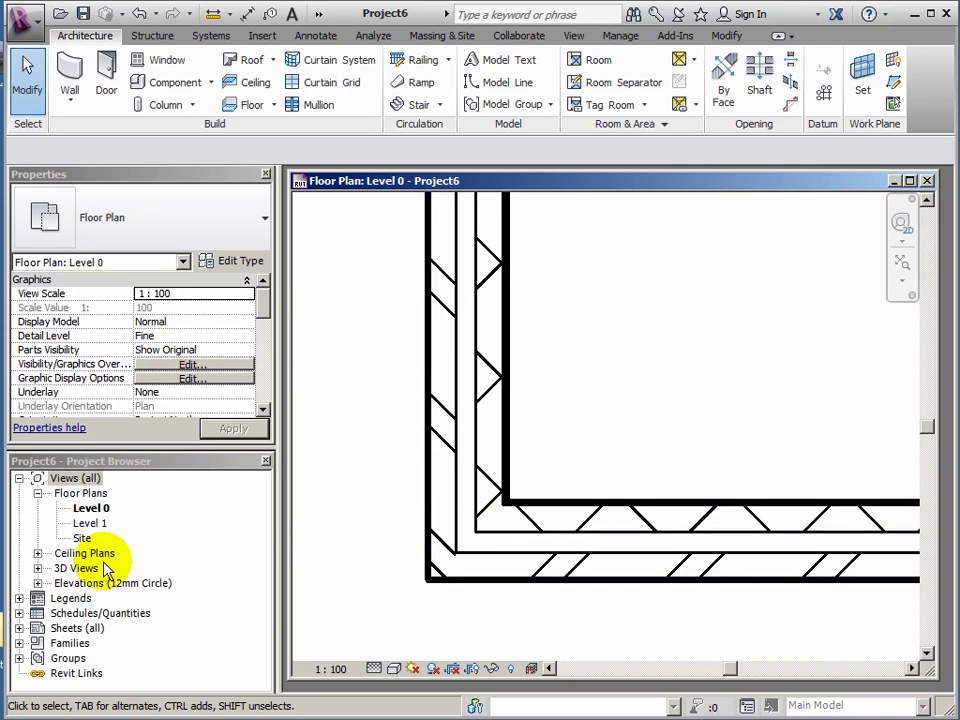
pyautogui.click(37, 568)
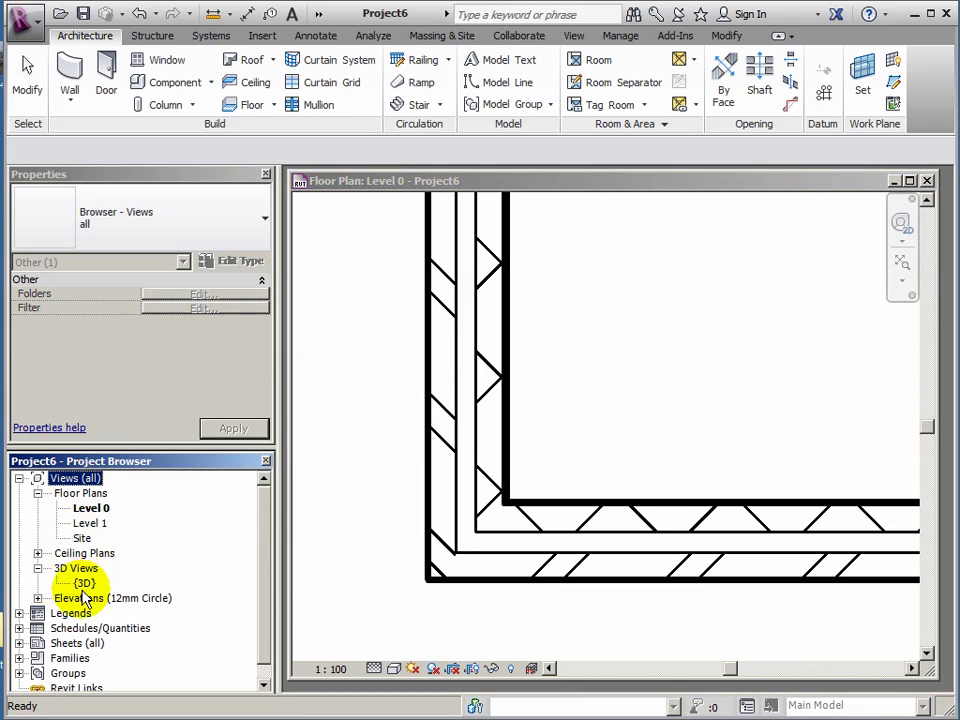
pyautogui.click(84, 584)
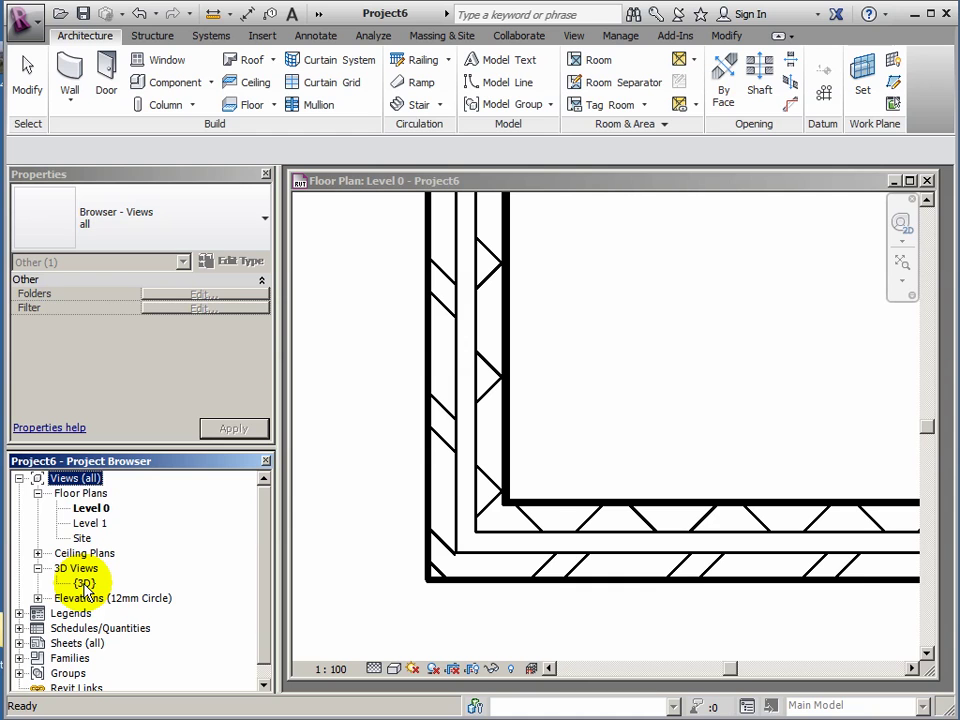
pyautogui.doubleClick(84, 584)
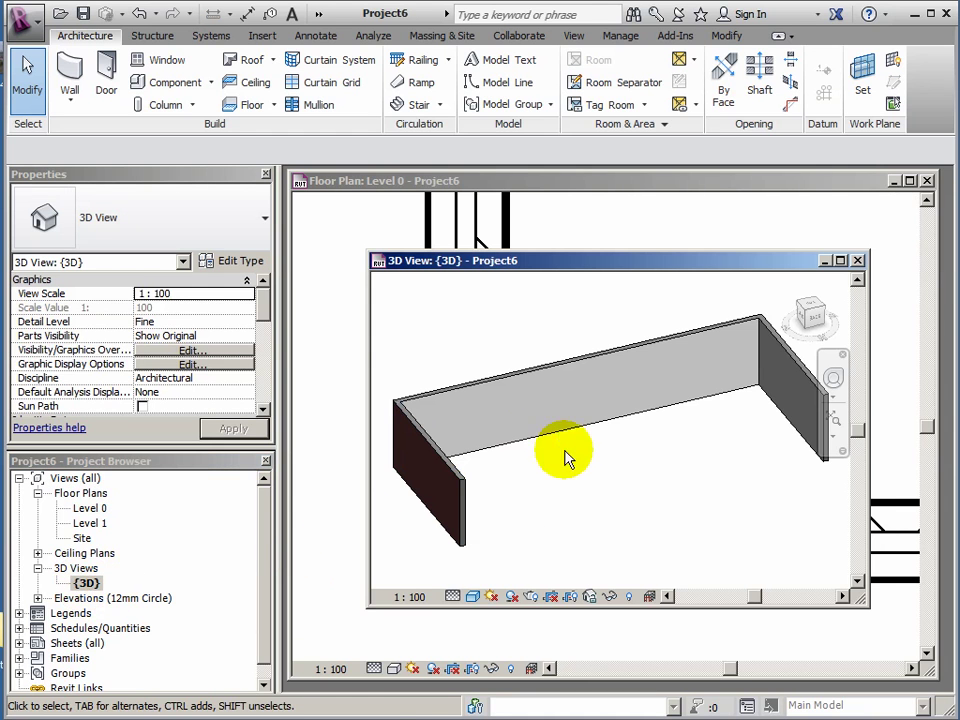
pyautogui.moveTo(597, 437)
pyautogui.mouseDown(button='middle')
pyautogui.moveTo(589, 437)
pyautogui.moveTo(613, 437)
pyautogui.moveTo(602, 432)
pyautogui.mouseUp(button='middle')
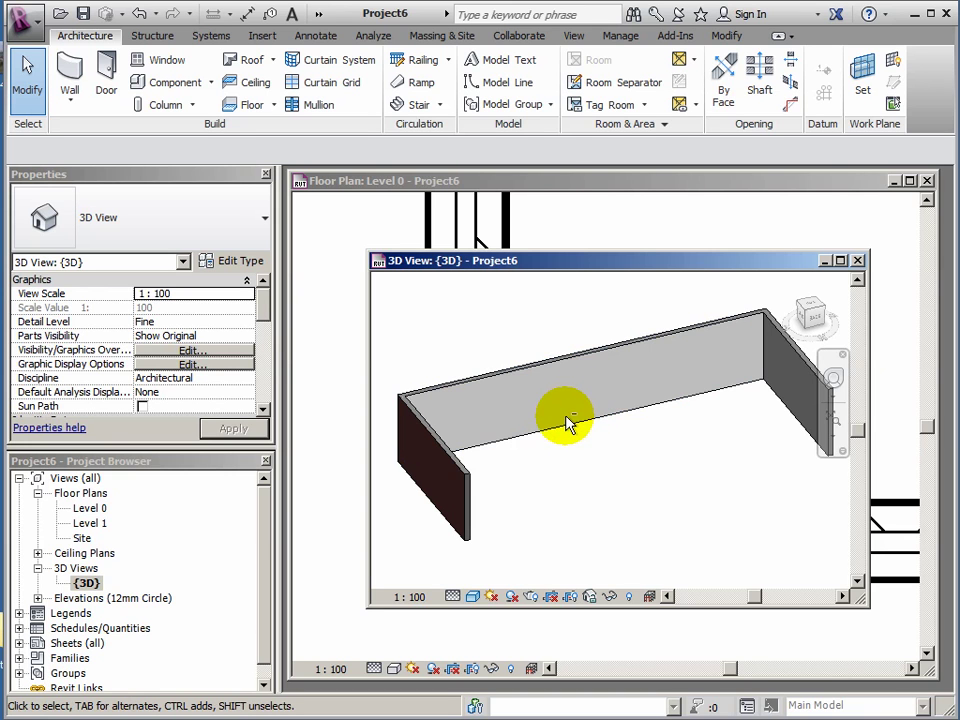
pyautogui.keyDown('shift'); pyautogui.moveTo(574, 420); pyautogui.dragTo(750, 420, button='middle'); pyautogui.keyUp('shift')
pyautogui.scroll(4, 754, 497)
pyautogui.scroll(4, 700, 505)
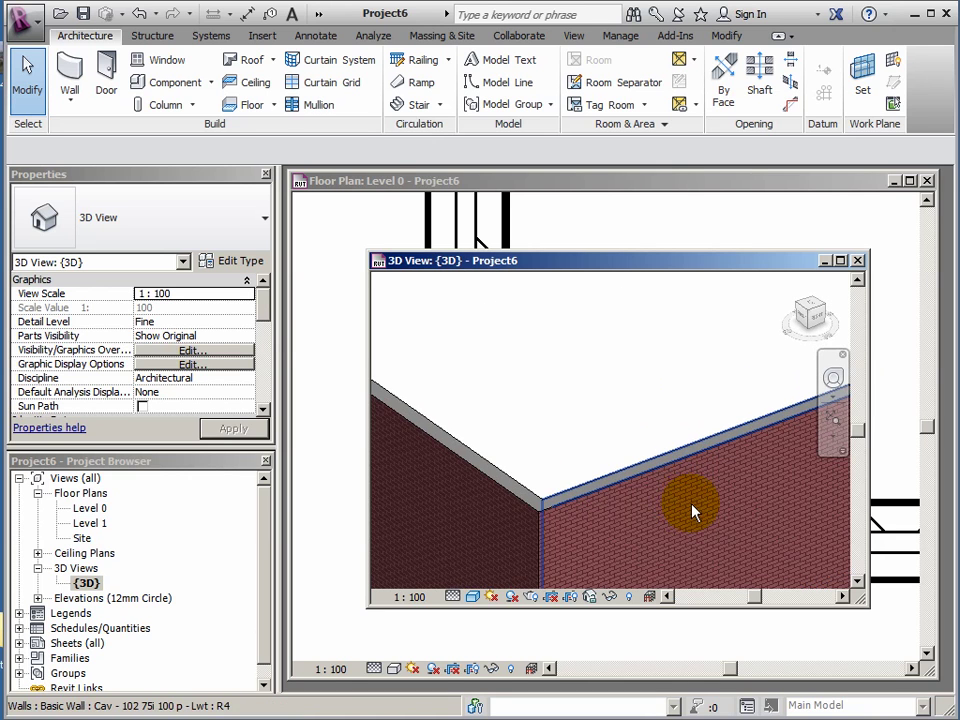
pyautogui.scroll(-6, 530, 530)
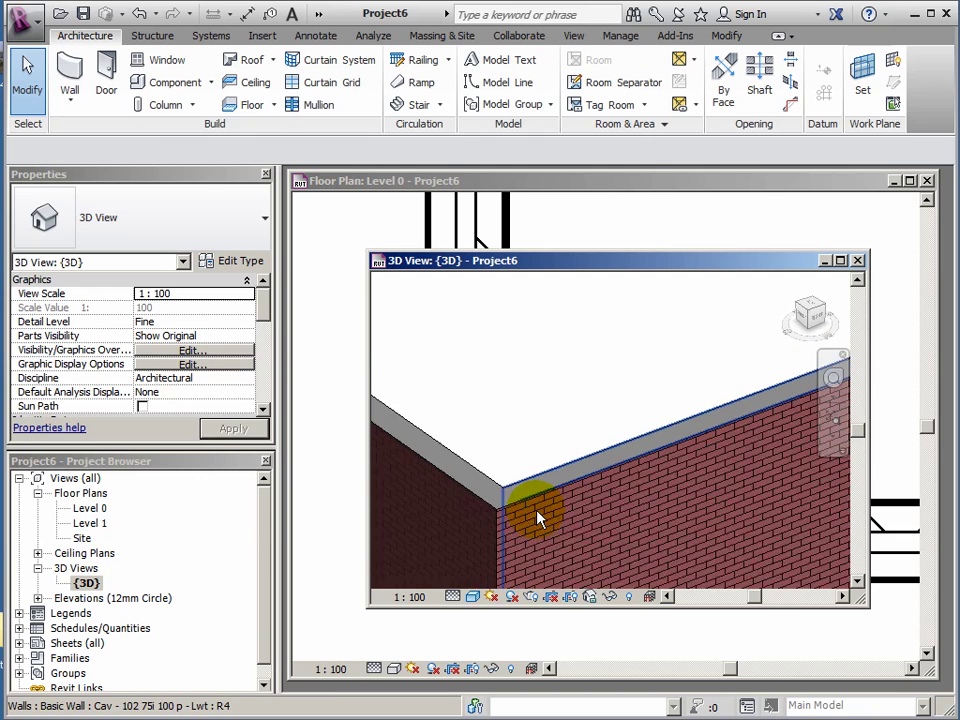
pyautogui.moveTo(549, 504); pyautogui.dragTo(637, 472, button='middle')
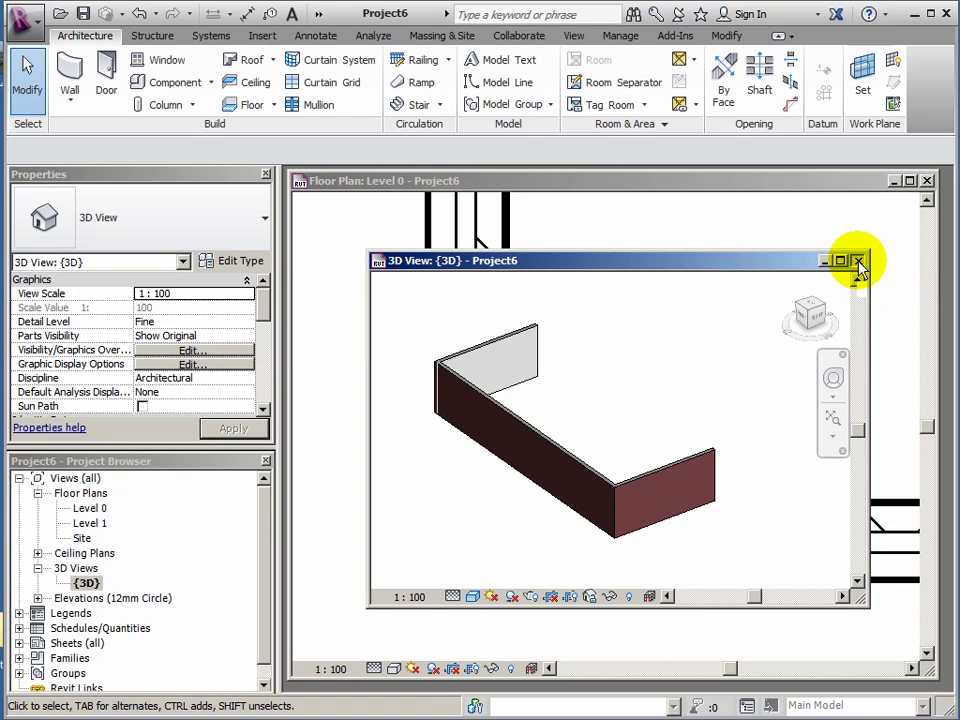
pyautogui.click(858, 261)
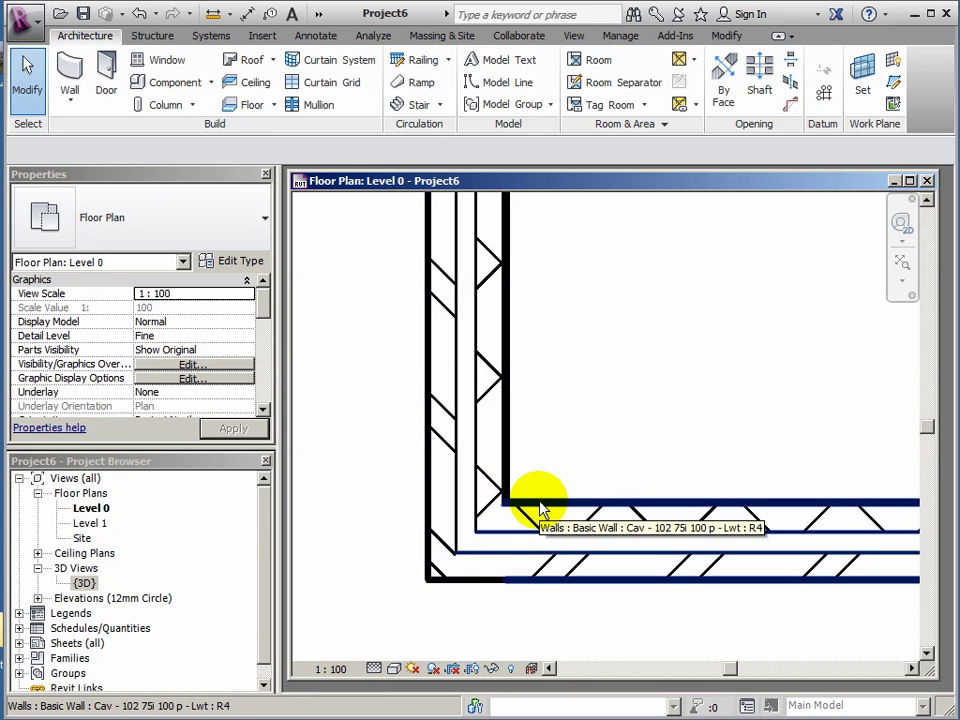
# Step: Set the plan's view scale to 1 : 10 and zoom in on a wall corner
pyautogui.click(350, 672)
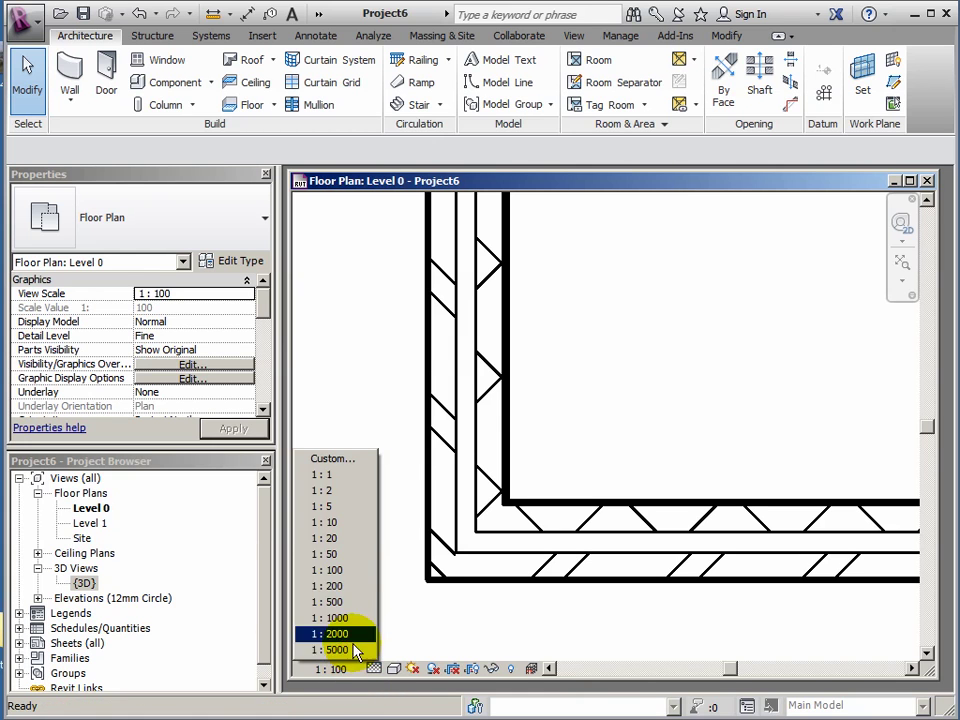
pyautogui.click(333, 522)
pyautogui.scroll(5, 432, 535)
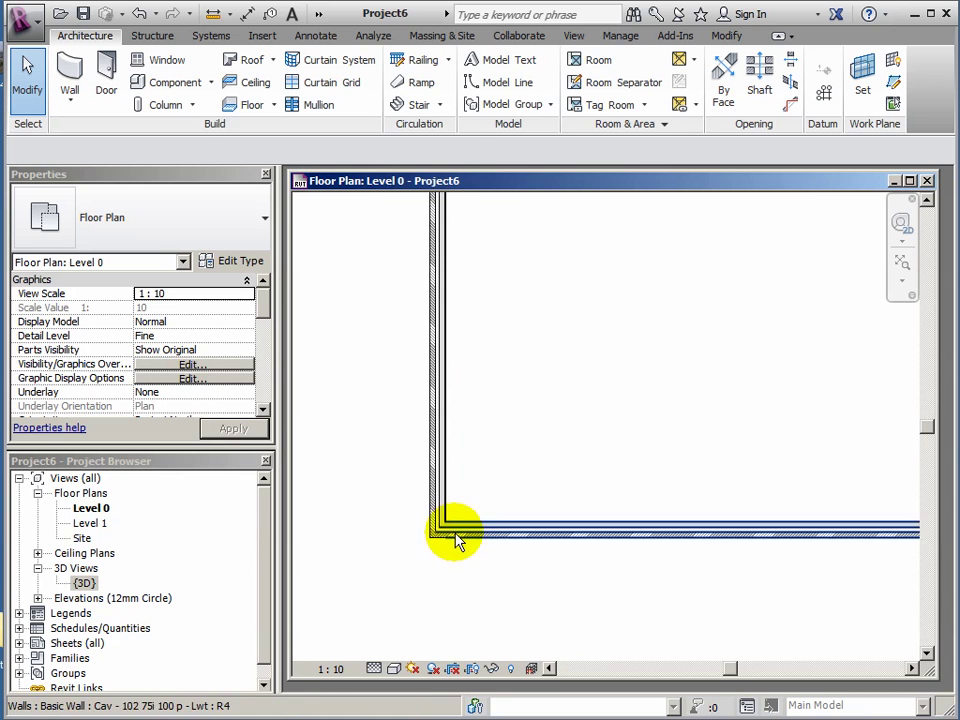
pyautogui.scroll(6, 447, 540)
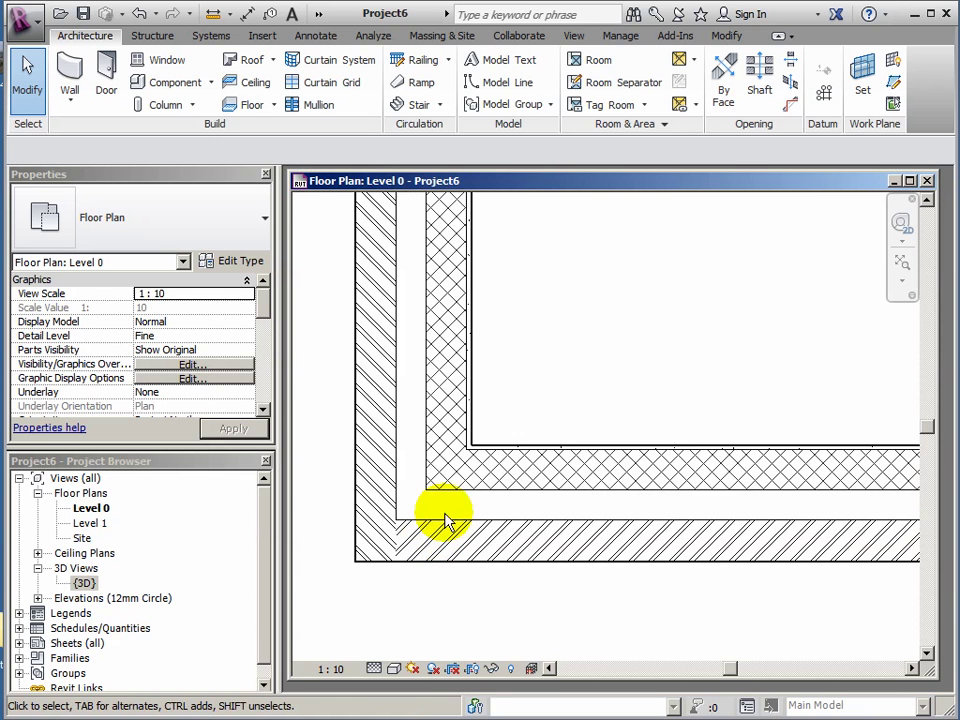
pyautogui.scroll(2, 480, 452)
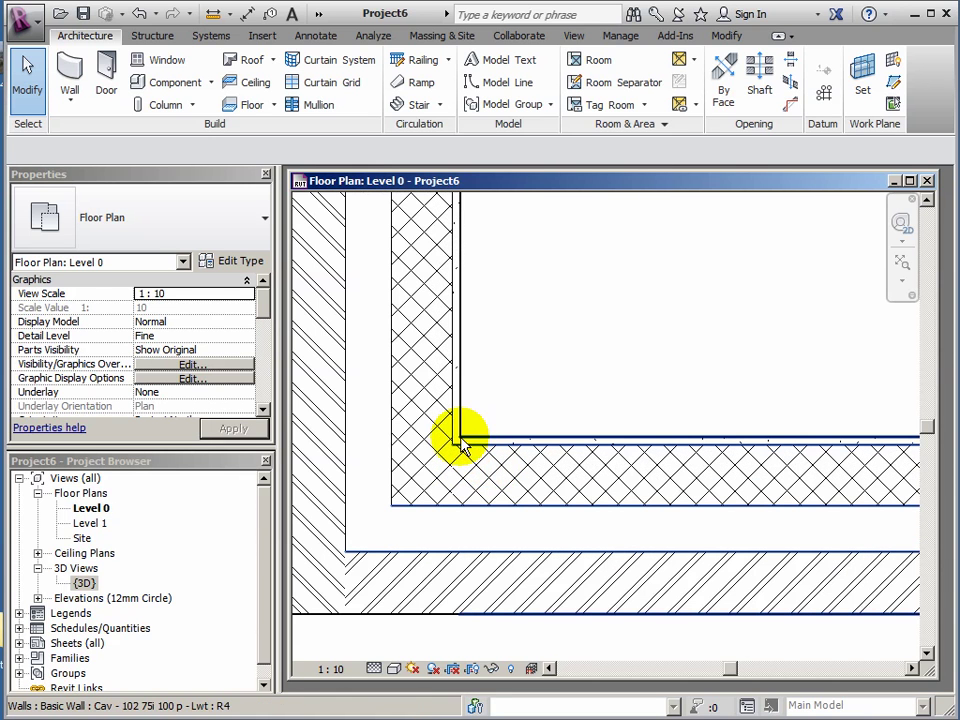
pyautogui.scroll(2, 470, 445)
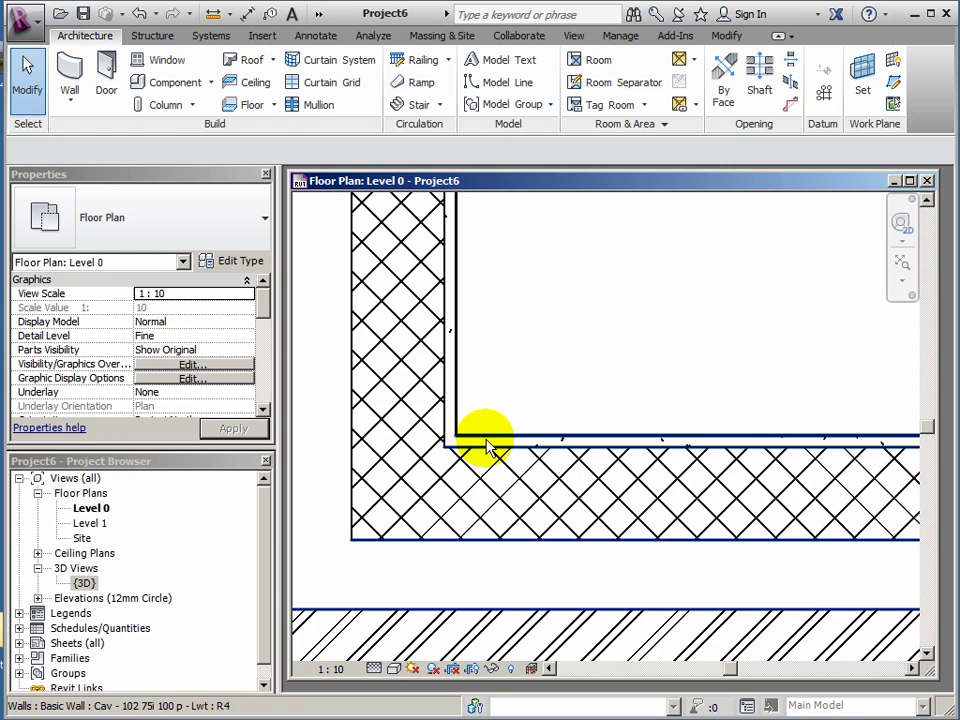
pyautogui.scroll(-2, 497, 520)
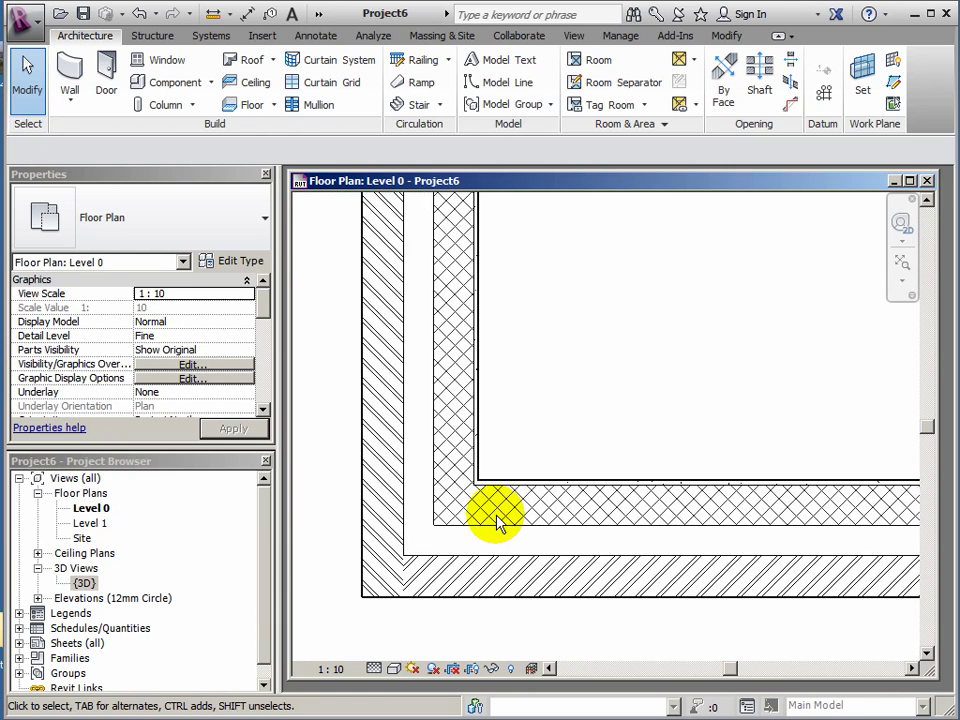
pyautogui.scroll(-3, 497, 520)
pyautogui.moveTo(497, 521); pyautogui.dragTo(463, 525, button='middle')
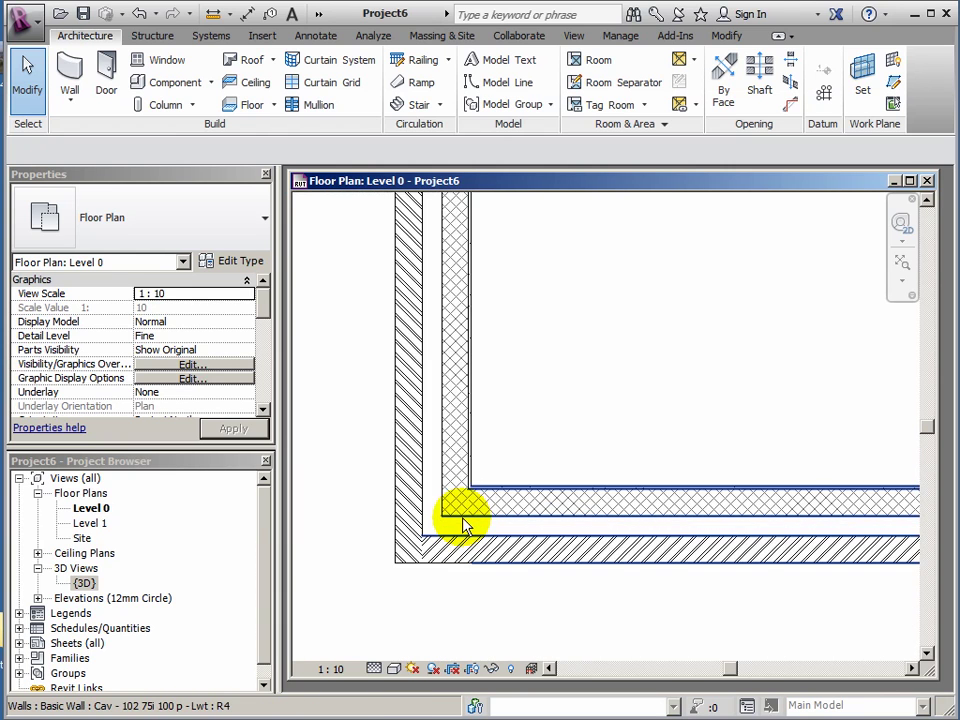
pyautogui.scroll(2, 463, 525)
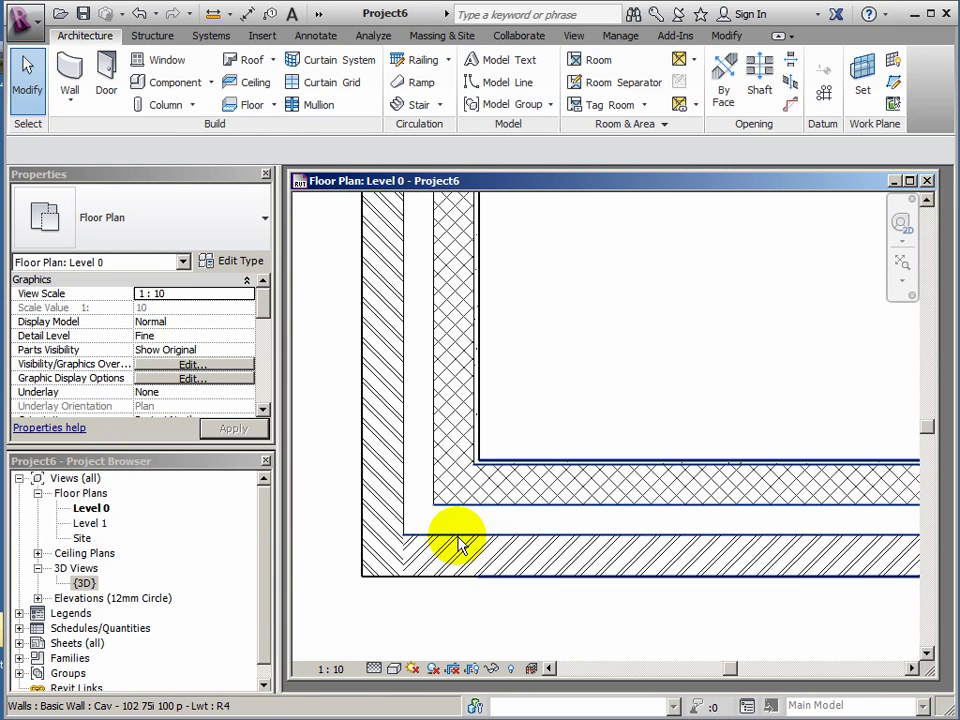
# Step: Switch the detail level to Coarse, then back to Fine
pyautogui.click(376, 669)
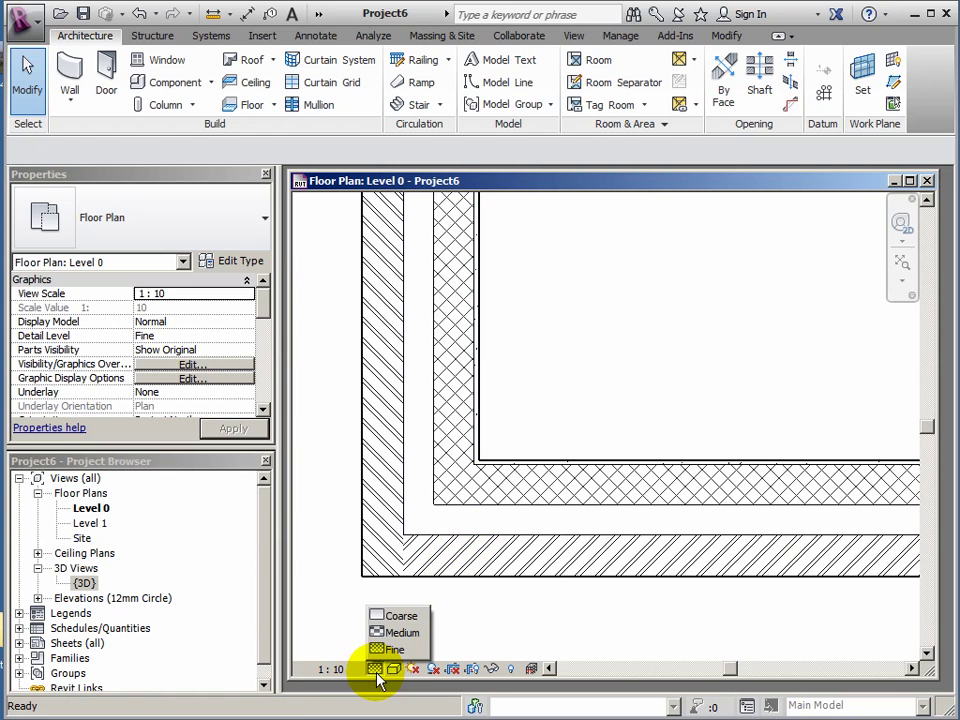
pyautogui.click(398, 616)
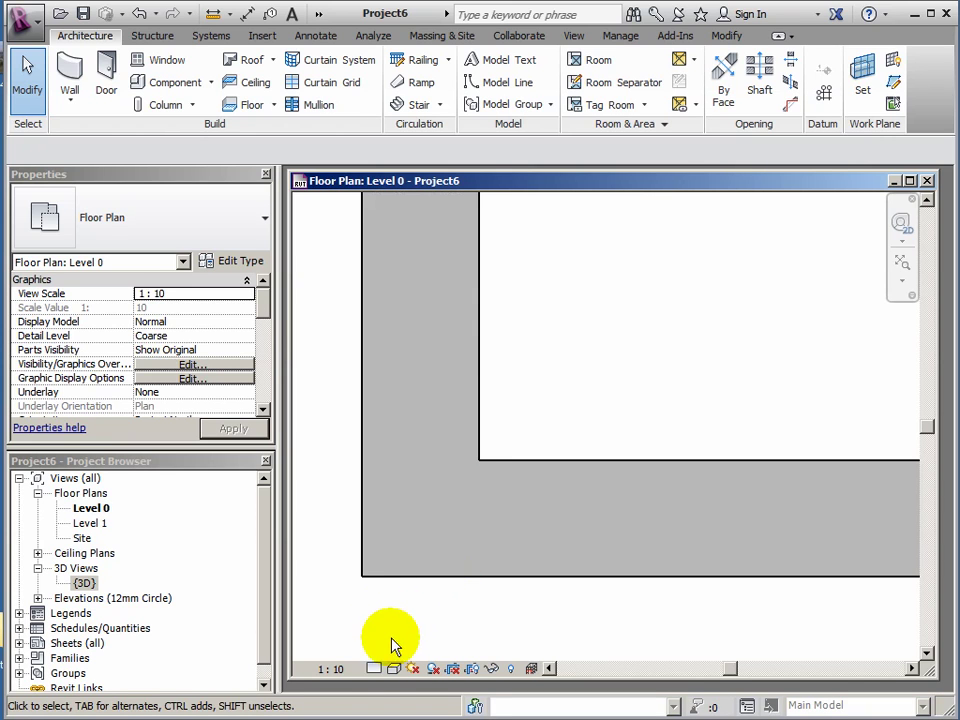
pyautogui.click(373, 668)
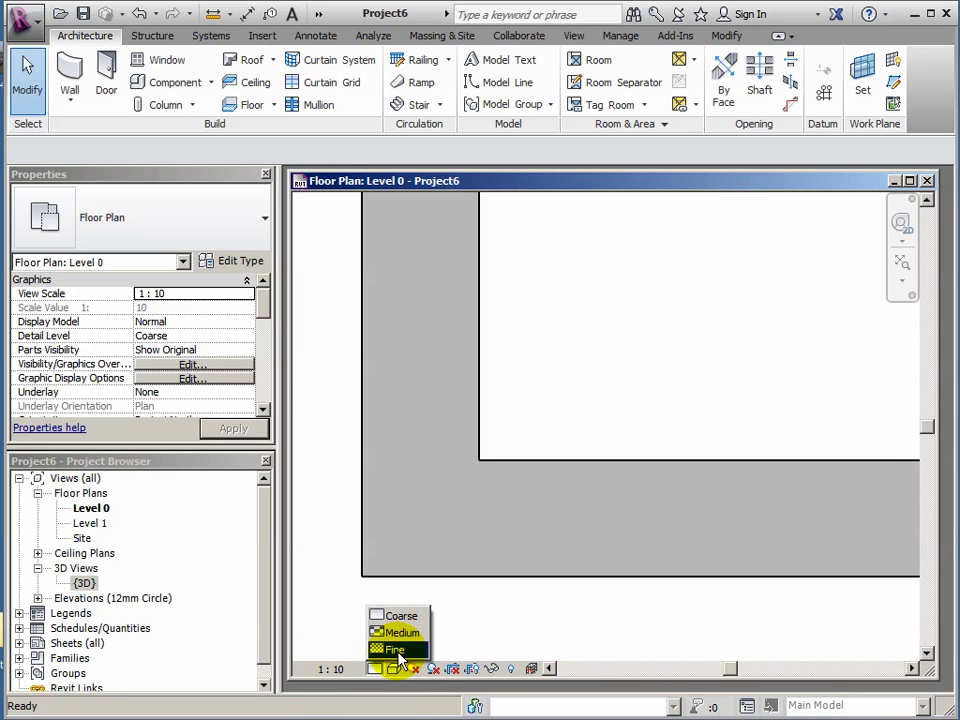
pyautogui.click(396, 650)
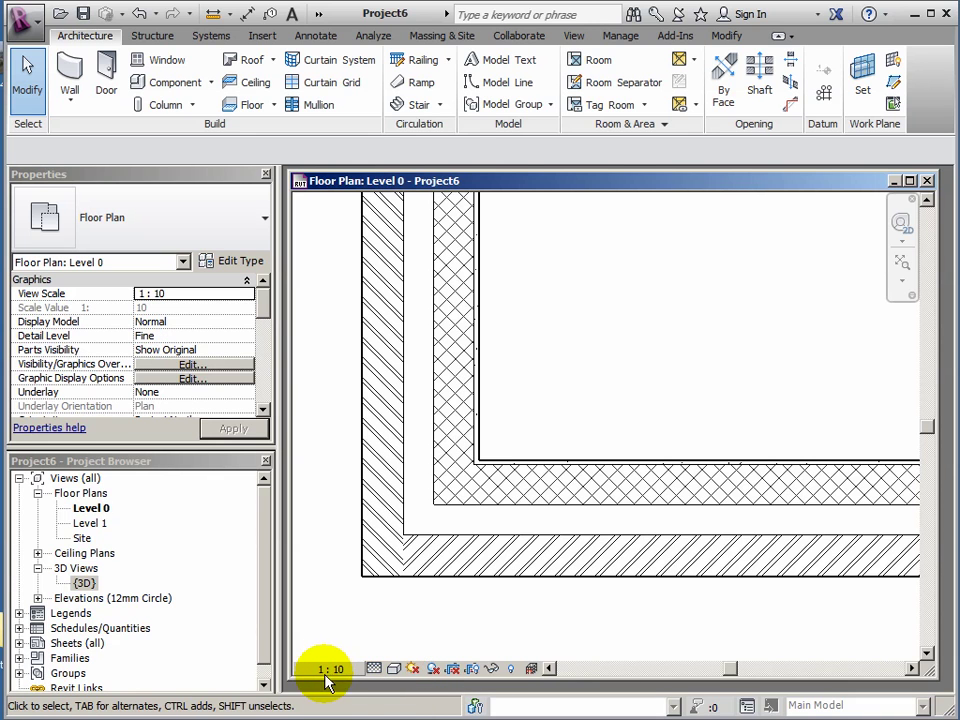
# Step: Return the view scale to 1:100 and pan to show the whole wall outline
pyautogui.click(351, 670)
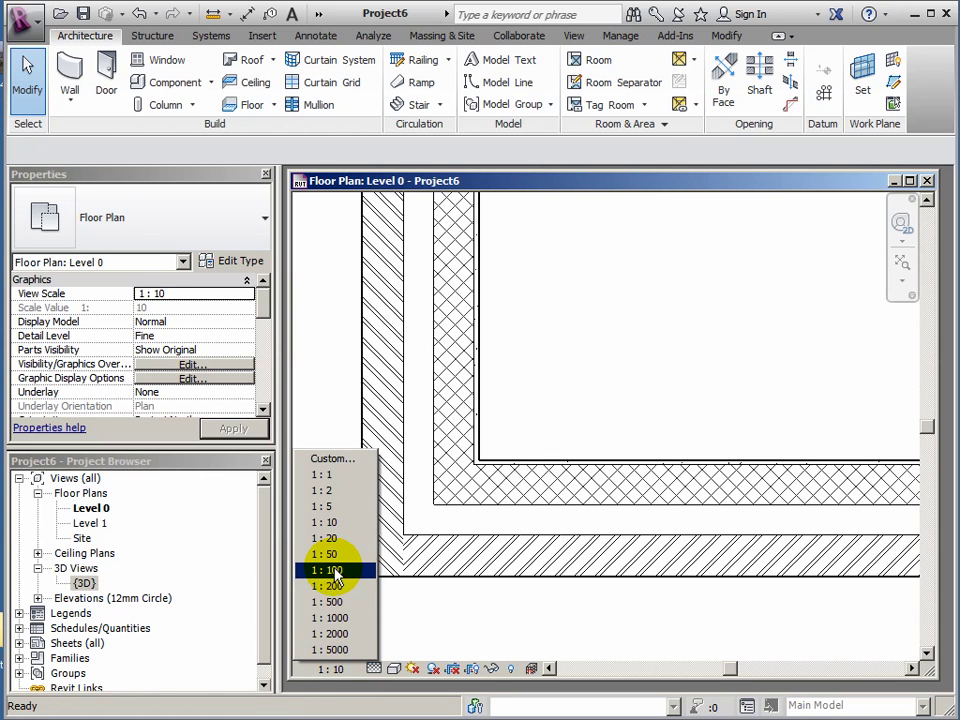
pyautogui.click(334, 571)
pyautogui.moveTo(529, 542); pyautogui.dragTo(544, 564, button='middle')
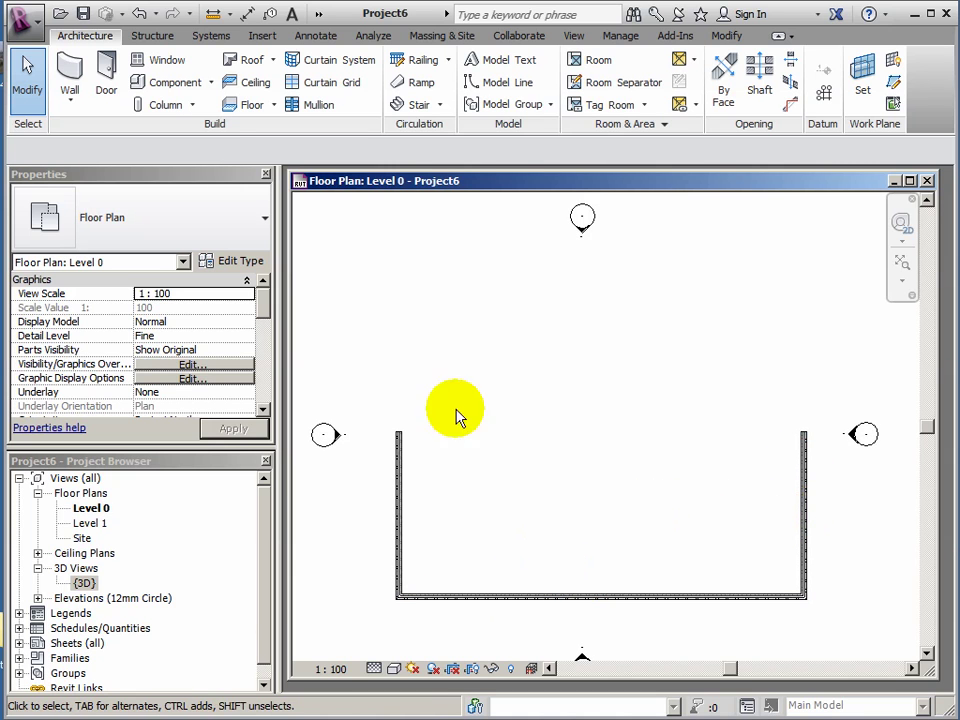
# Step: Draw walls from the right wall's midpoint: 4000 inward, then 3000 down
pyautogui.click(71, 82)
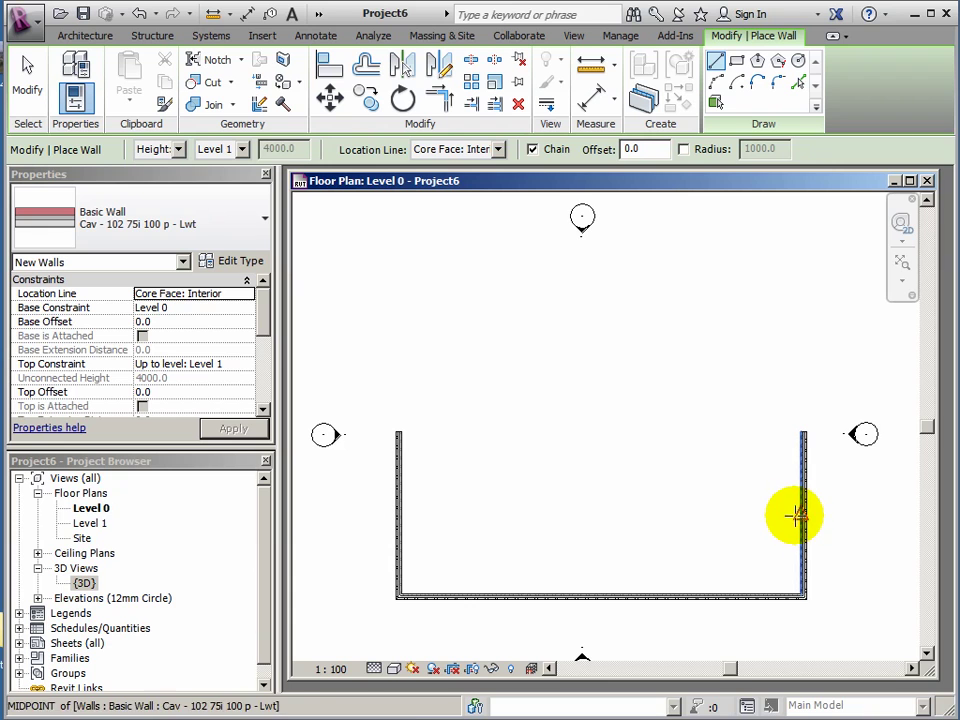
pyautogui.scroll(1, 788, 490)
pyautogui.moveTo(810, 523); pyautogui.dragTo(866, 501, button='middle')
pyautogui.scroll(1, 788, 490)
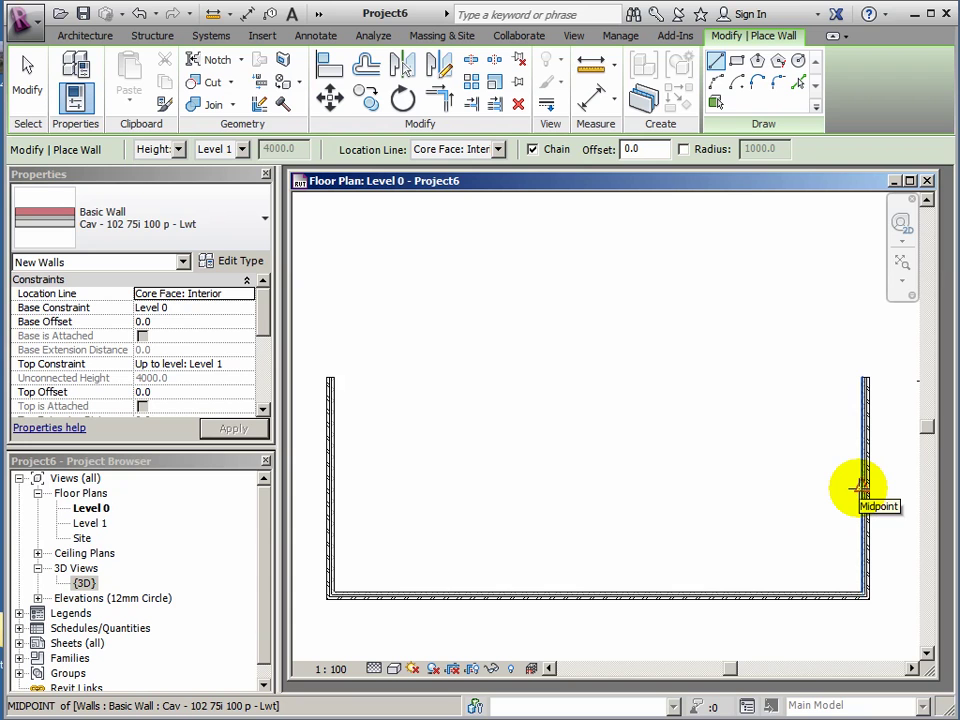
pyautogui.click(862, 487)
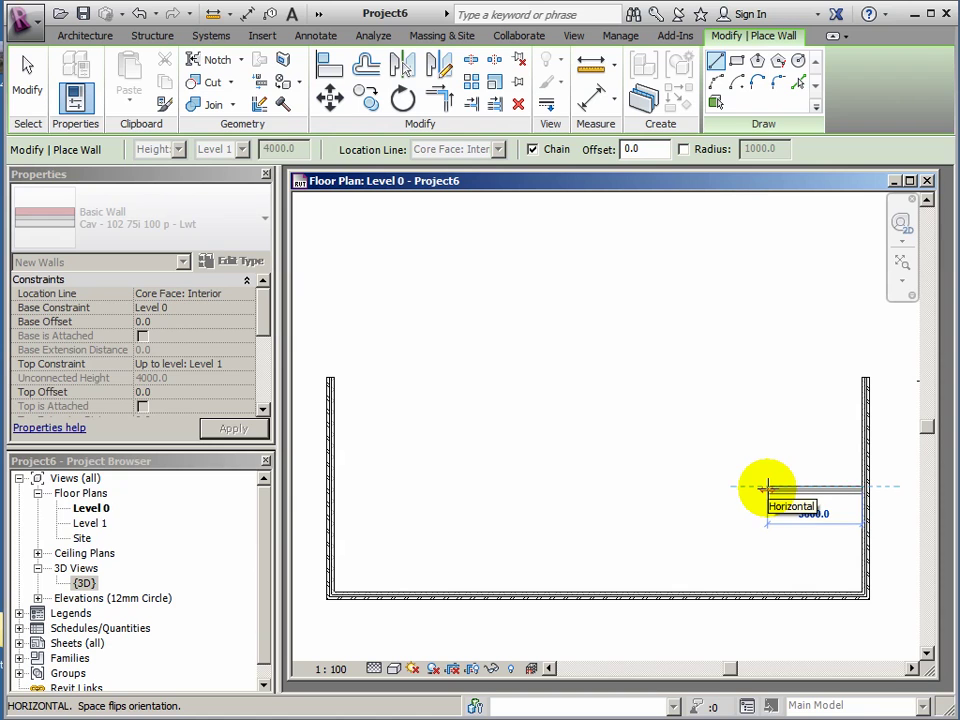
pyautogui.write('4000')
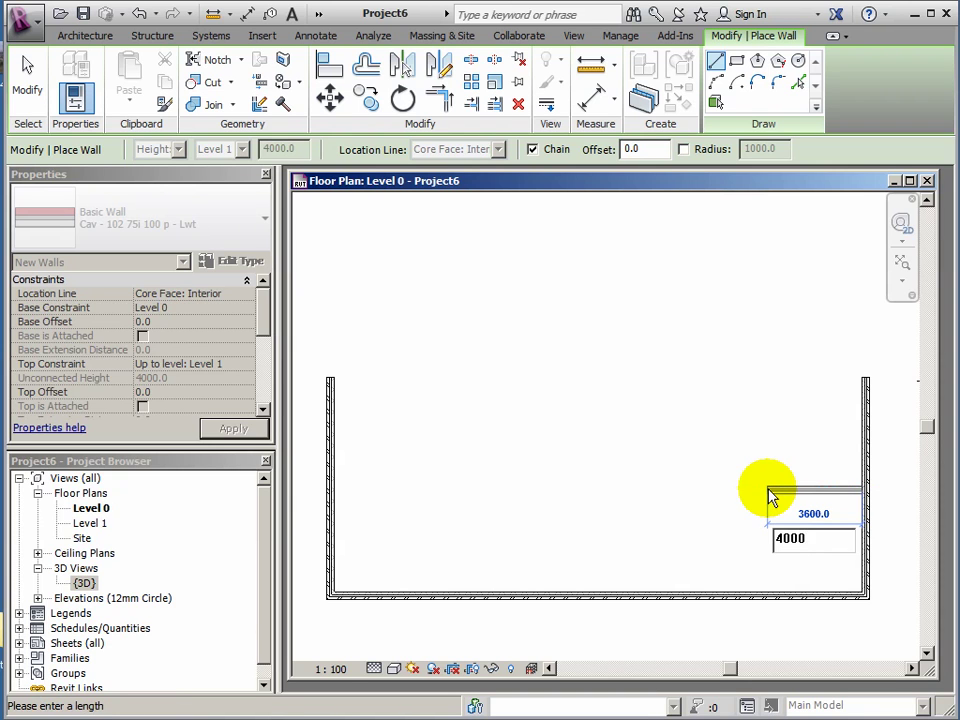
pyautogui.press('Return')
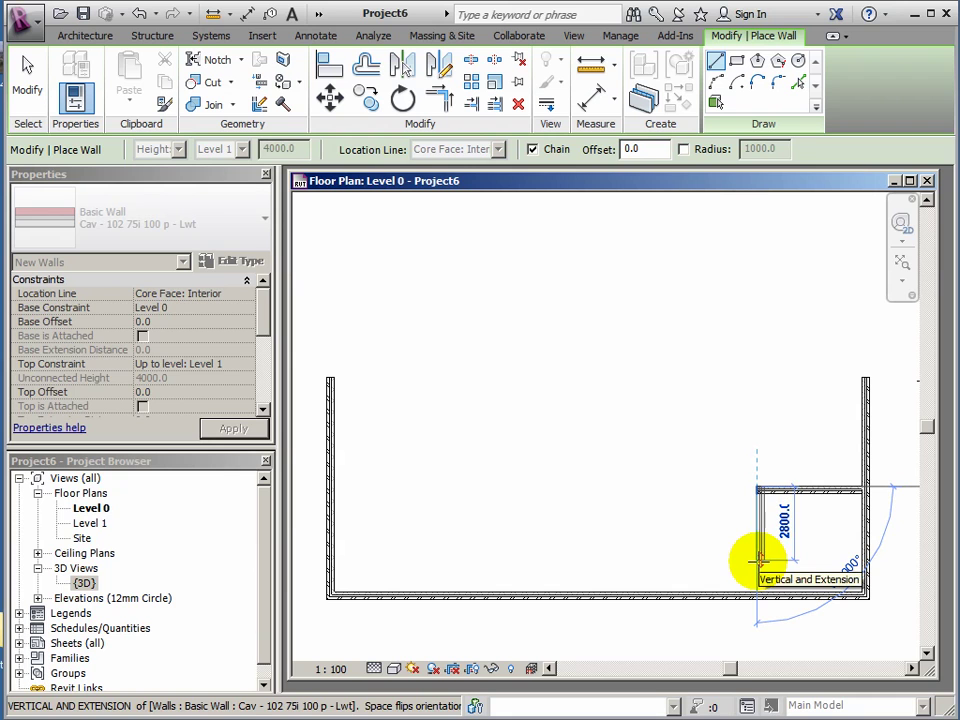
pyautogui.write('300')
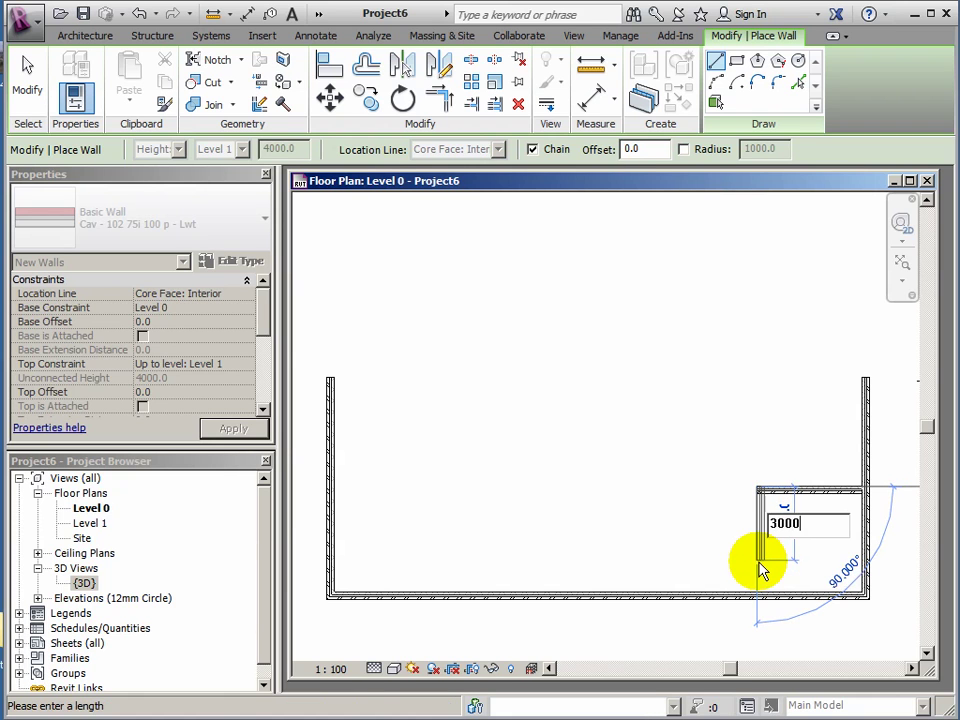
pyautogui.write('0')
pyautogui.press('Return')
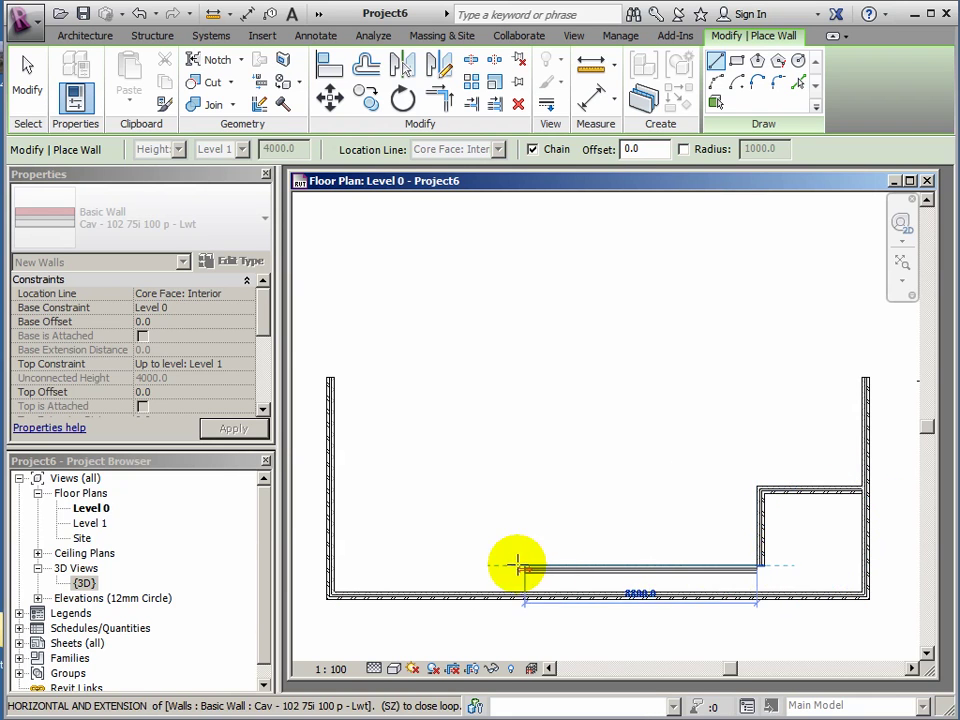
# Step: End with a sloping wall to the bottom-left corner and stop placing walls
pyautogui.scroll(2, 336, 595)
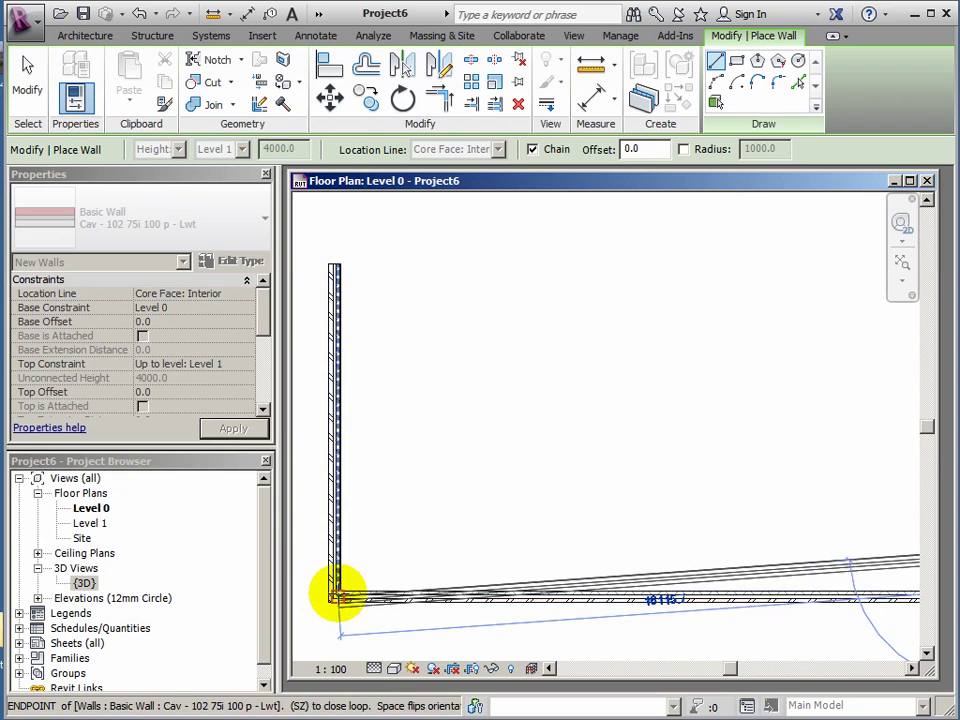
pyautogui.scroll(5, 338, 597)
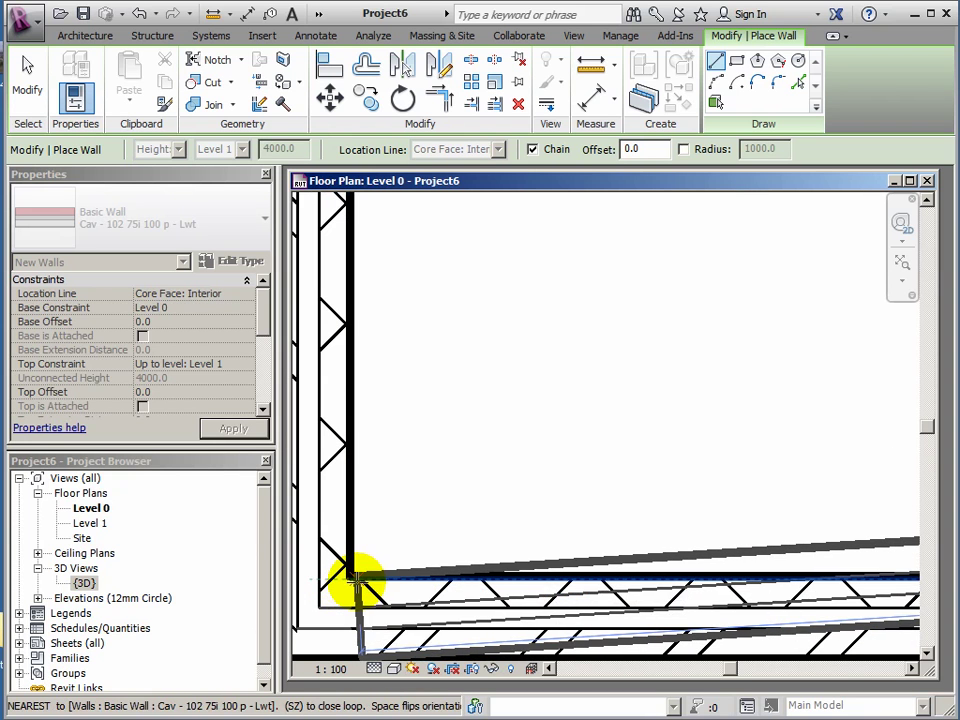
pyautogui.scroll(2, 350, 577)
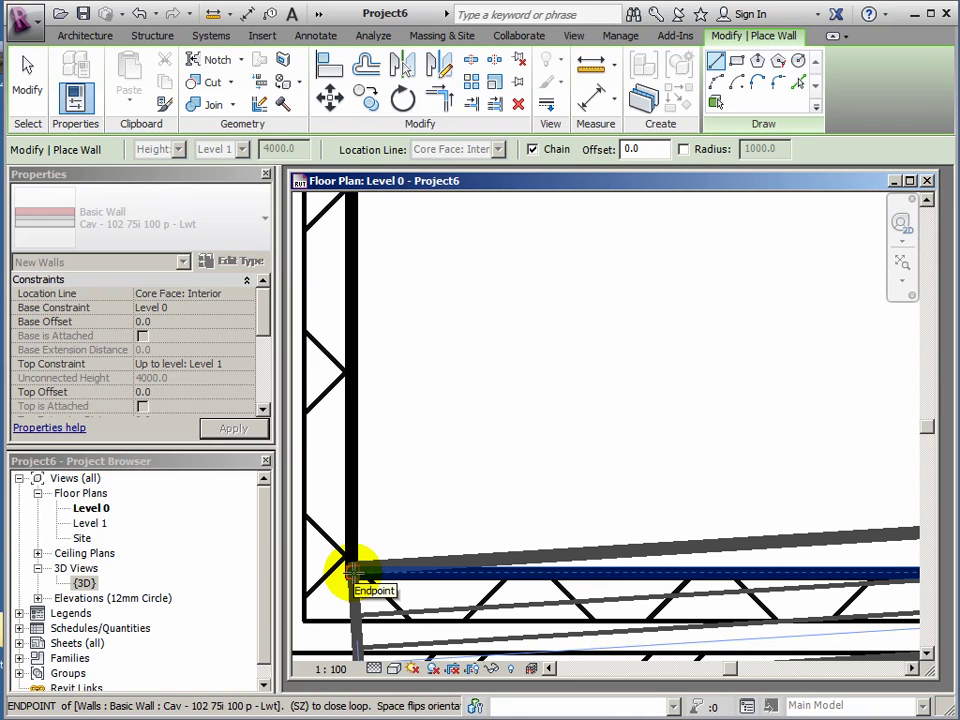
pyautogui.click(352, 572)
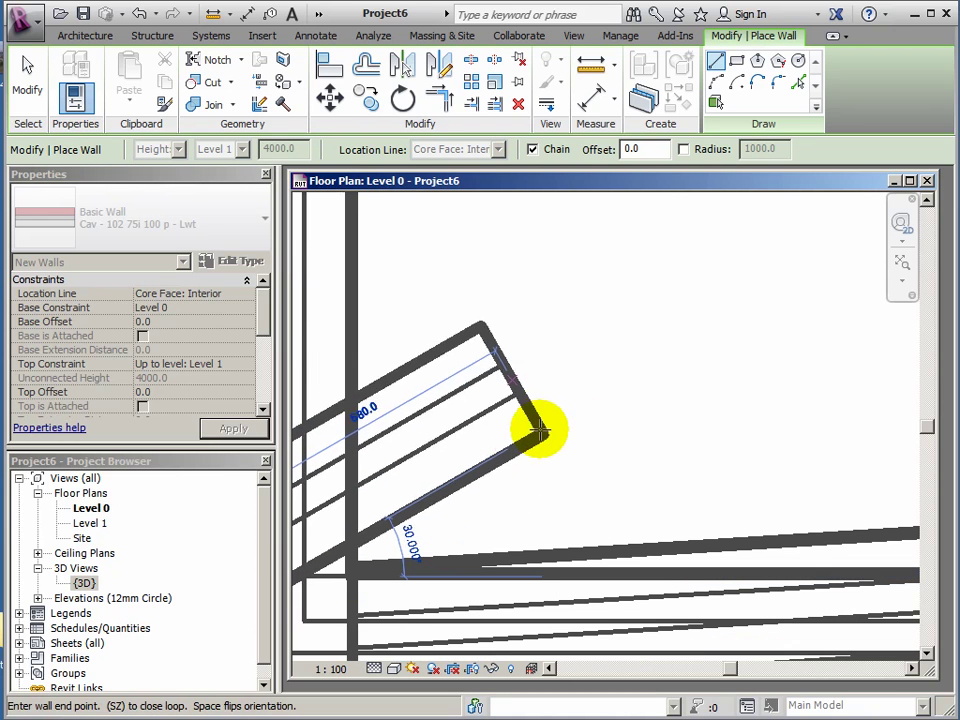
pyautogui.press('Escape')
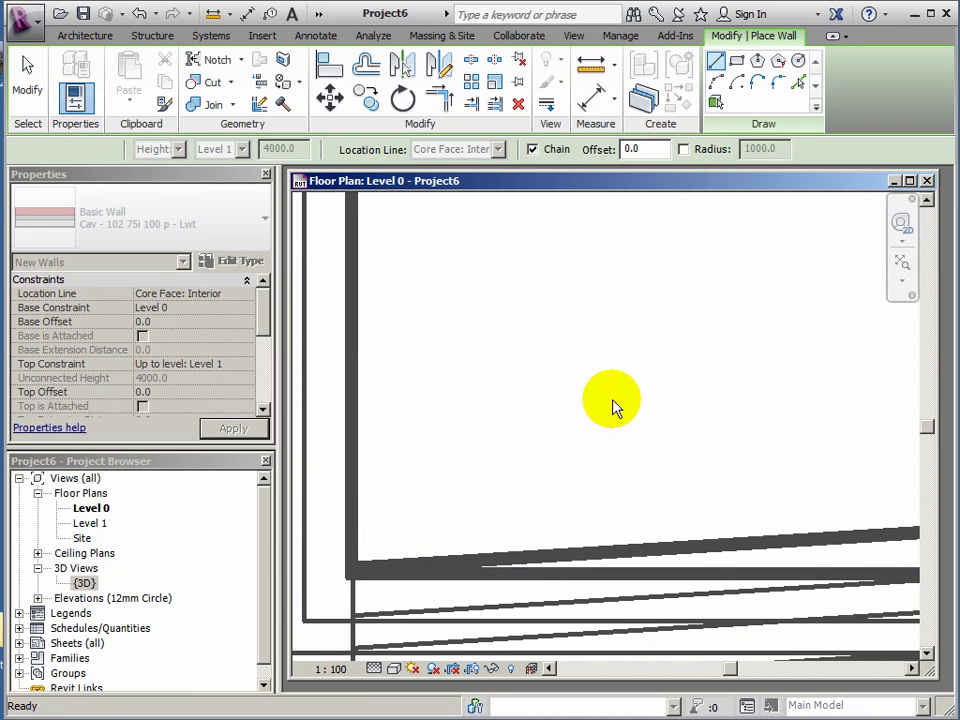
pyautogui.press('Escape')
pyautogui.scroll(-2, 621, 407)
pyautogui.scroll(-5, 632, 445)
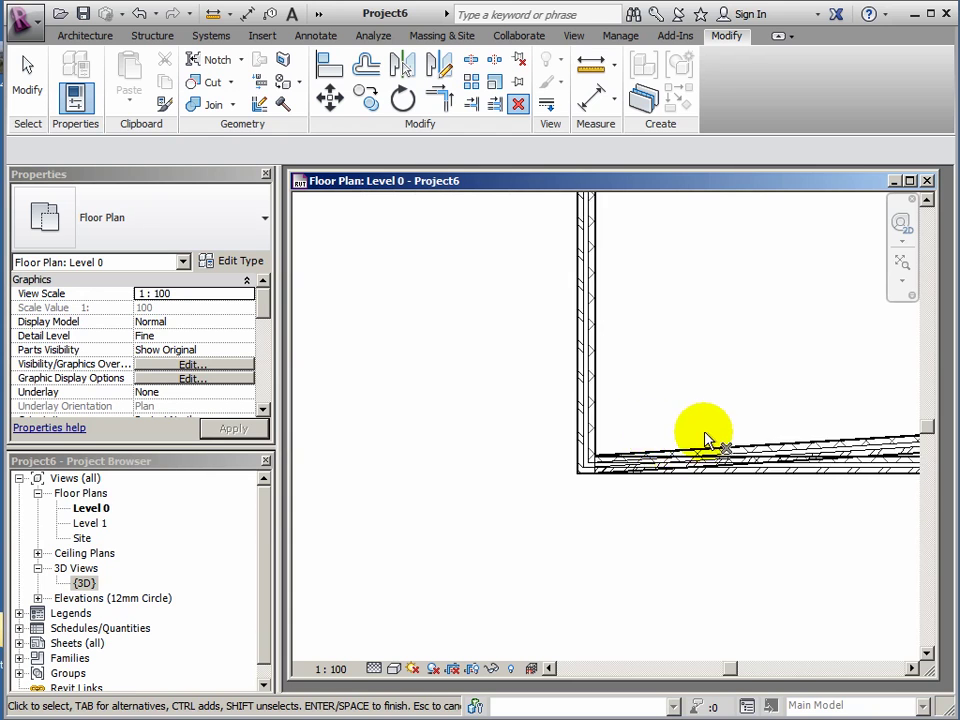
pyautogui.scroll(2, 628, 465)
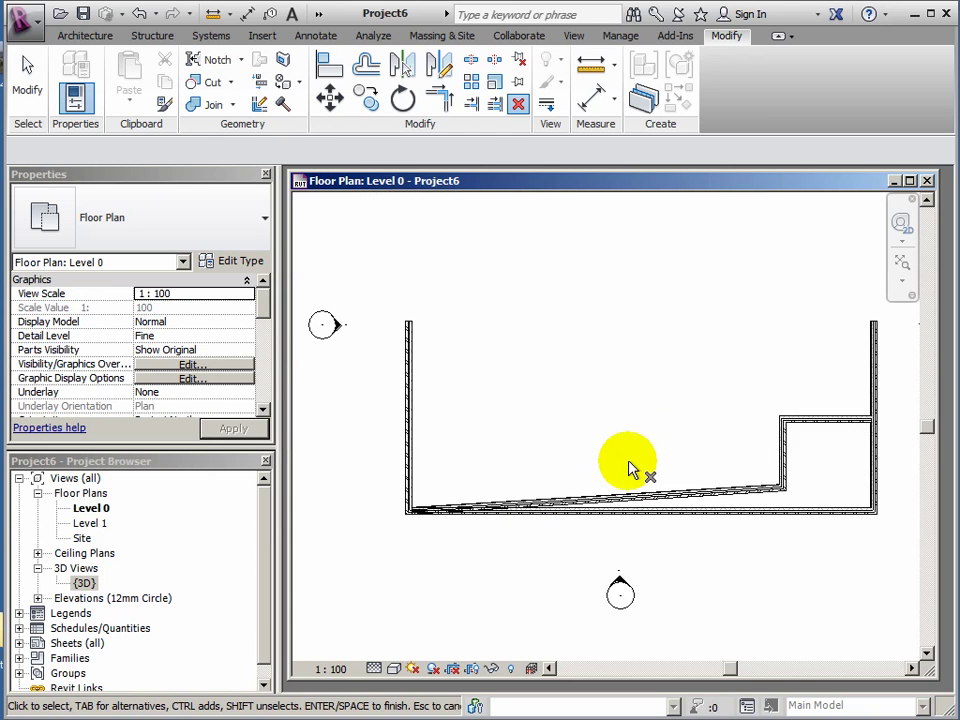
pyautogui.moveTo(628, 465)
pyautogui.mouseDown(button='middle')
pyautogui.moveTo(617, 499)
pyautogui.moveTo(645, 521)
pyautogui.mouseUp(button='middle')
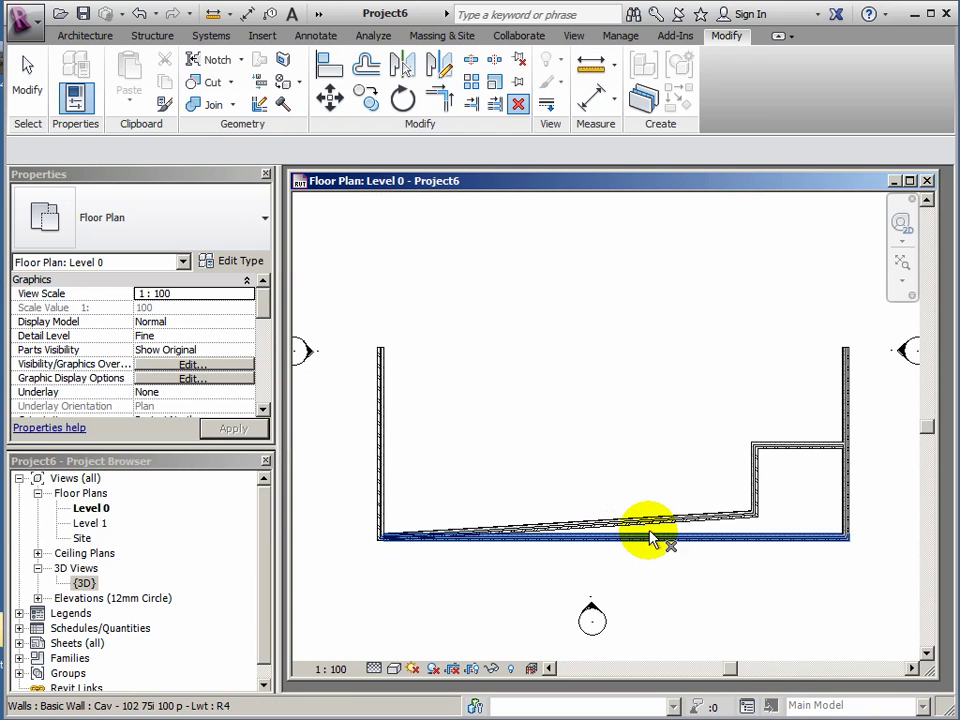
# Step: Delete the original bottom wall
pyautogui.click(24, 78)
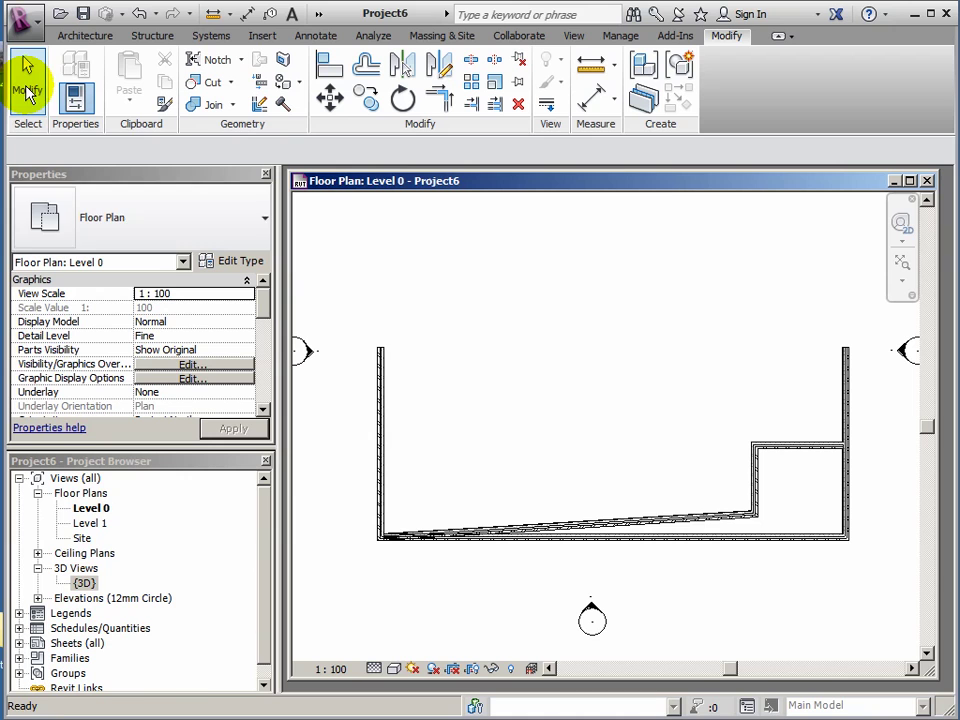
pyautogui.click(712, 546)
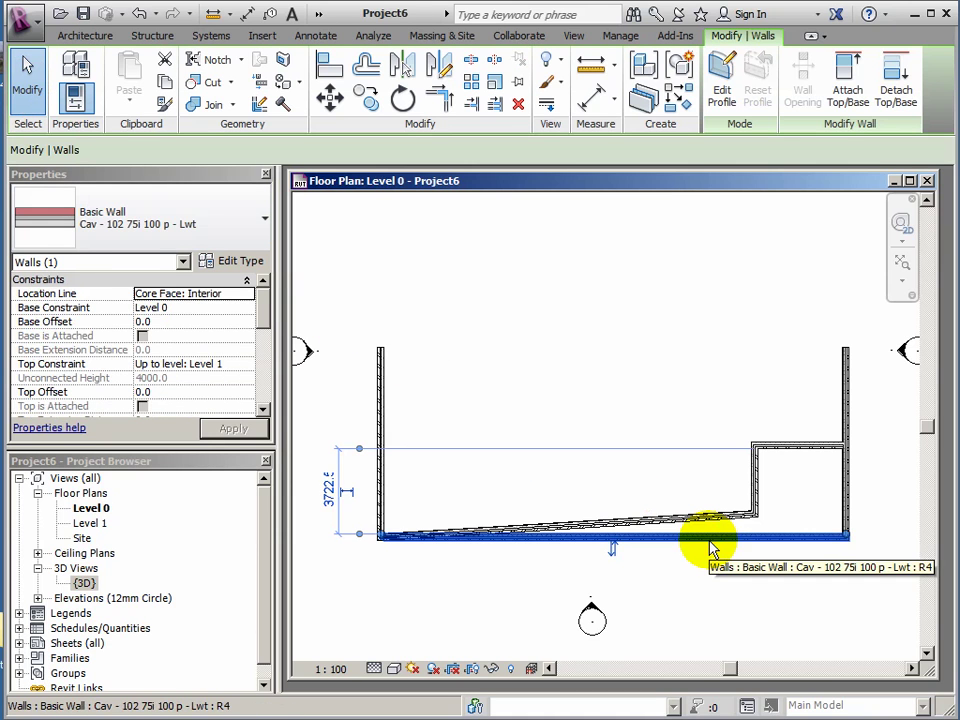
pyautogui.press('Delete')
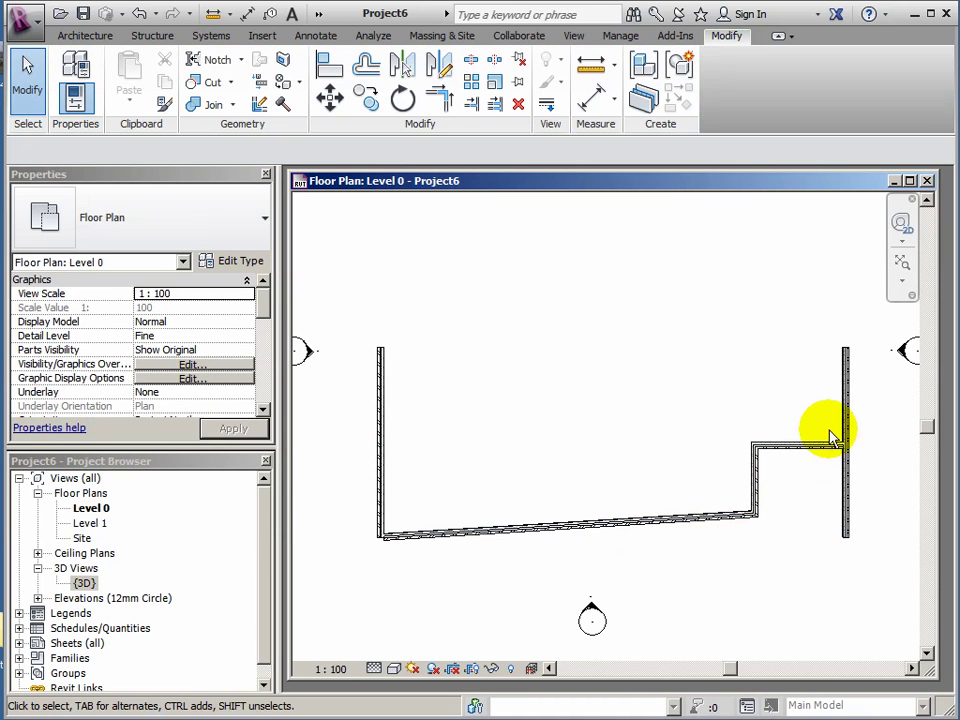
# Step: Trim/Extend to Corner: stepped wall to right wall, bottom wall to left wall
pyautogui.click(441, 100)
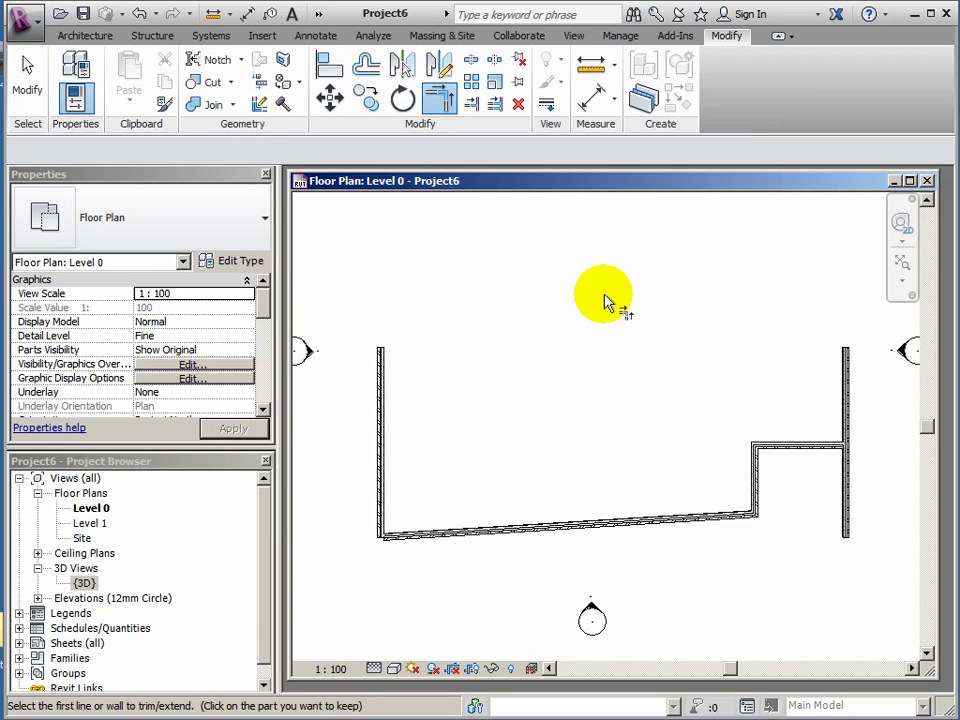
pyautogui.click(818, 450)
pyautogui.click(846, 404)
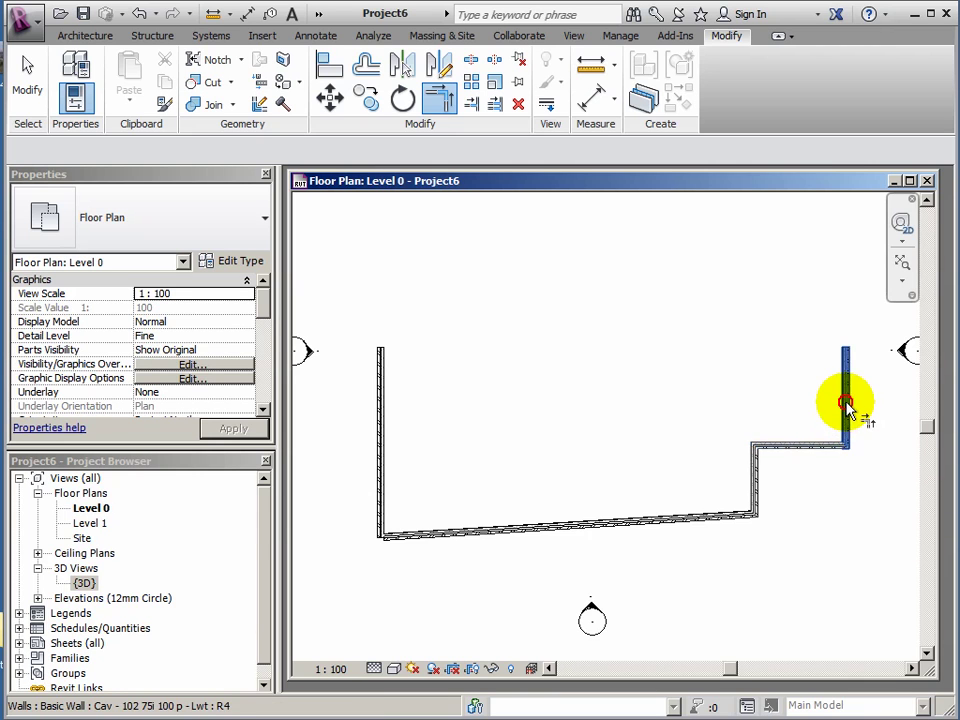
pyautogui.scroll(2, 365, 553)
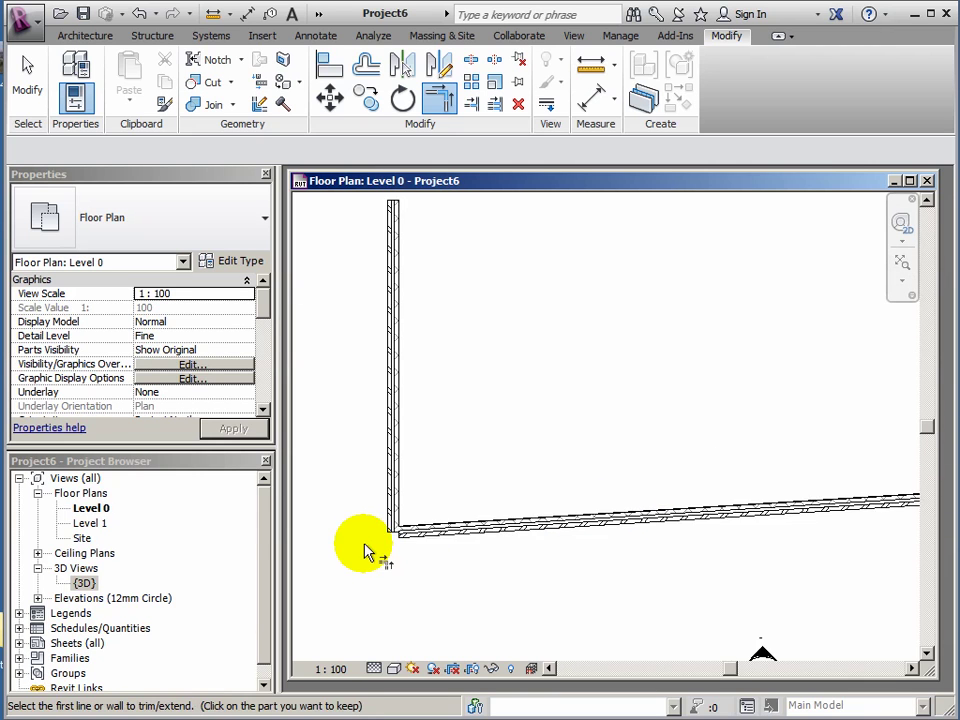
pyautogui.scroll(2, 365, 553)
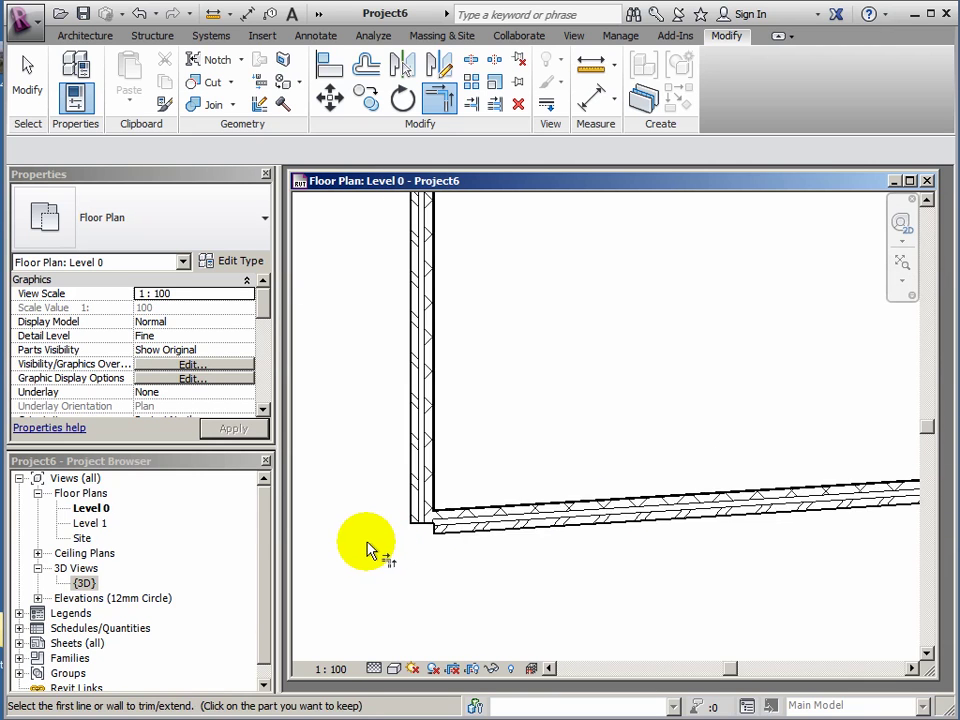
pyautogui.click(507, 523)
pyautogui.click(422, 444)
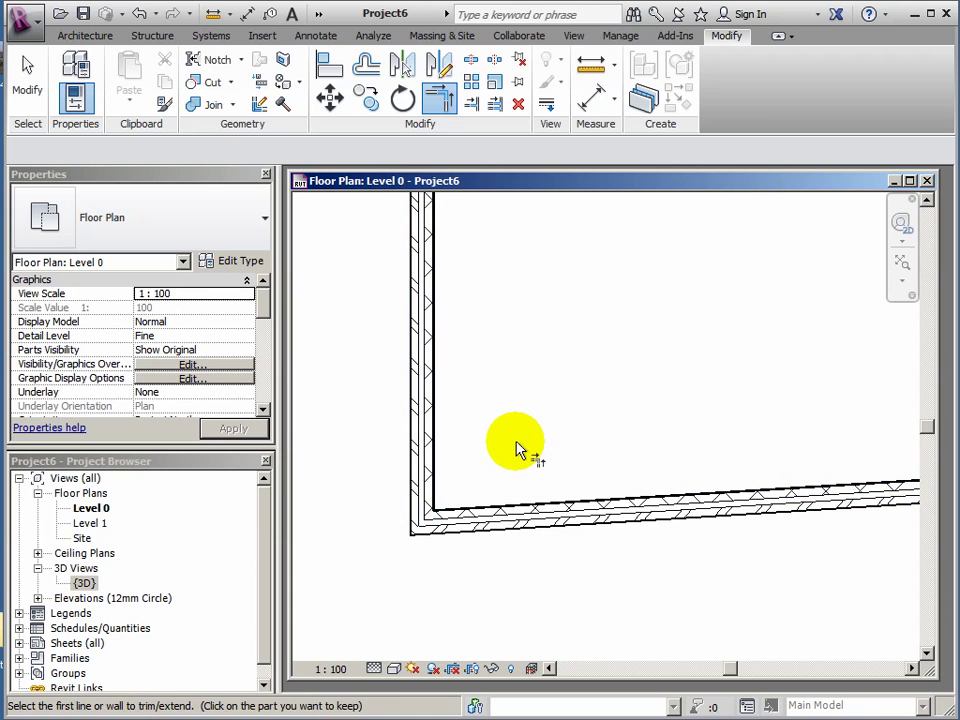
pyautogui.scroll(-5, 520, 445)
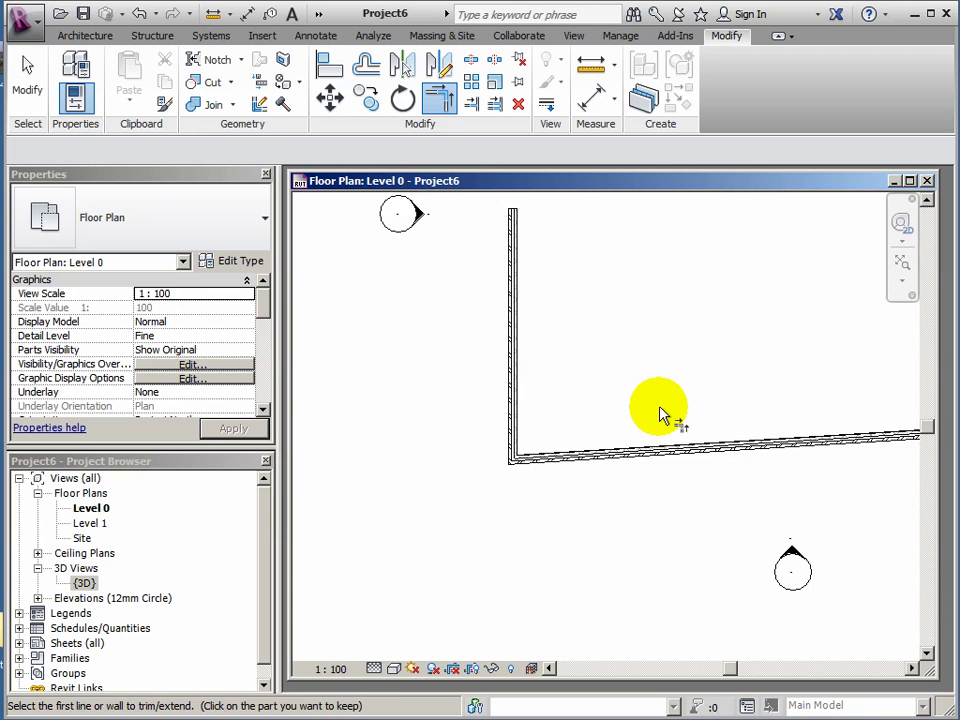
pyautogui.moveTo(666, 418); pyautogui.dragTo(510, 559, button='middle')
pyautogui.scroll(-1, 536, 512)
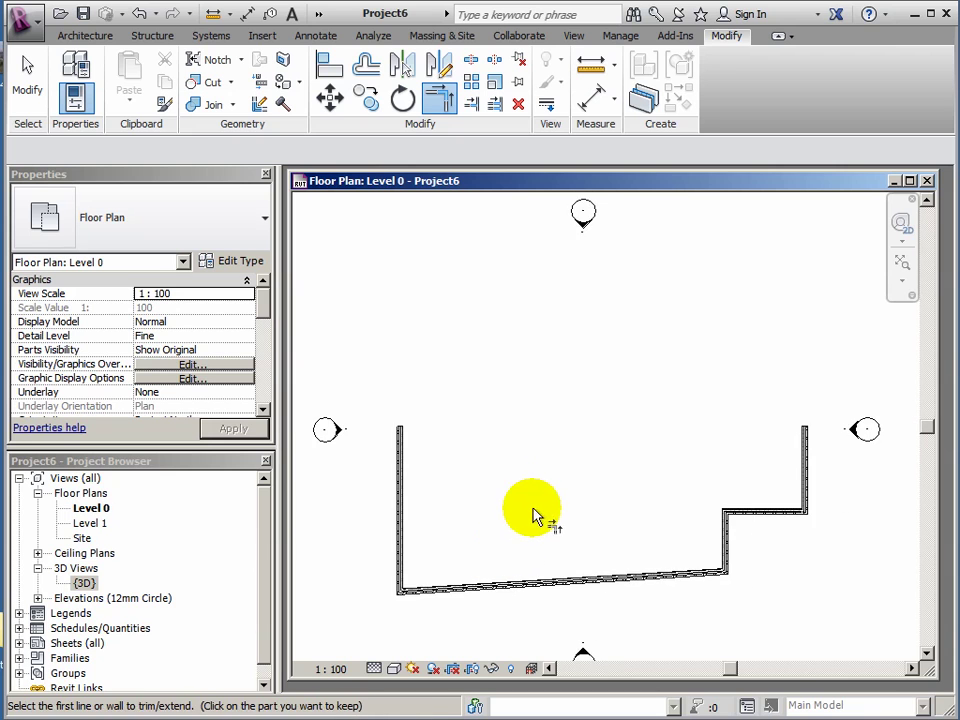
pyautogui.moveTo(536, 512); pyautogui.dragTo(546, 493, button='middle')
pyautogui.scroll(-1, 546, 493)
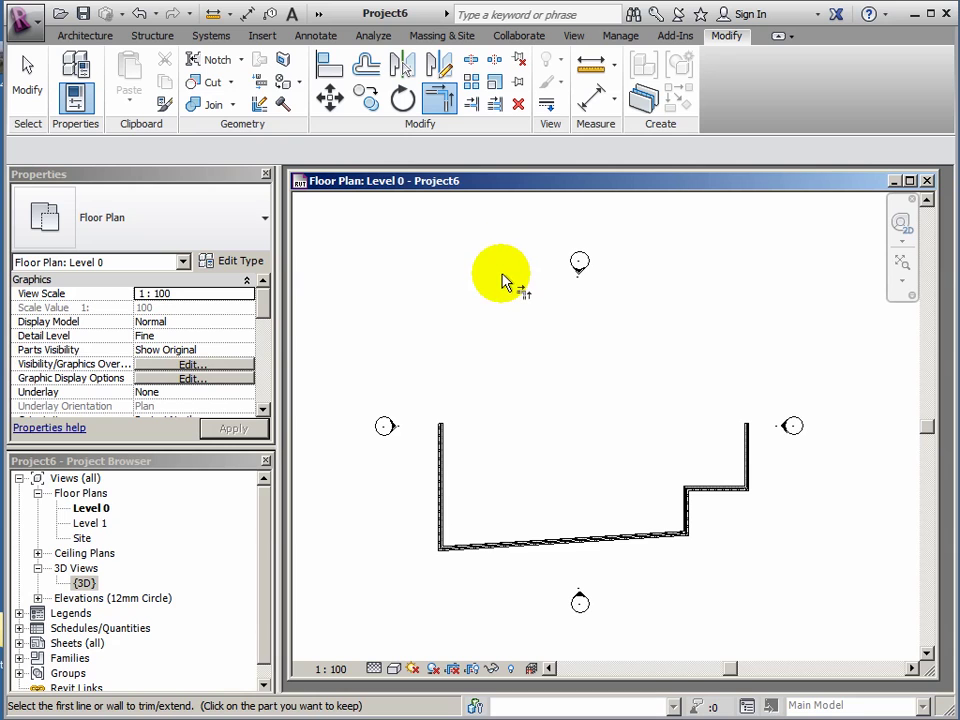
pyautogui.scroll(1, 545, 457)
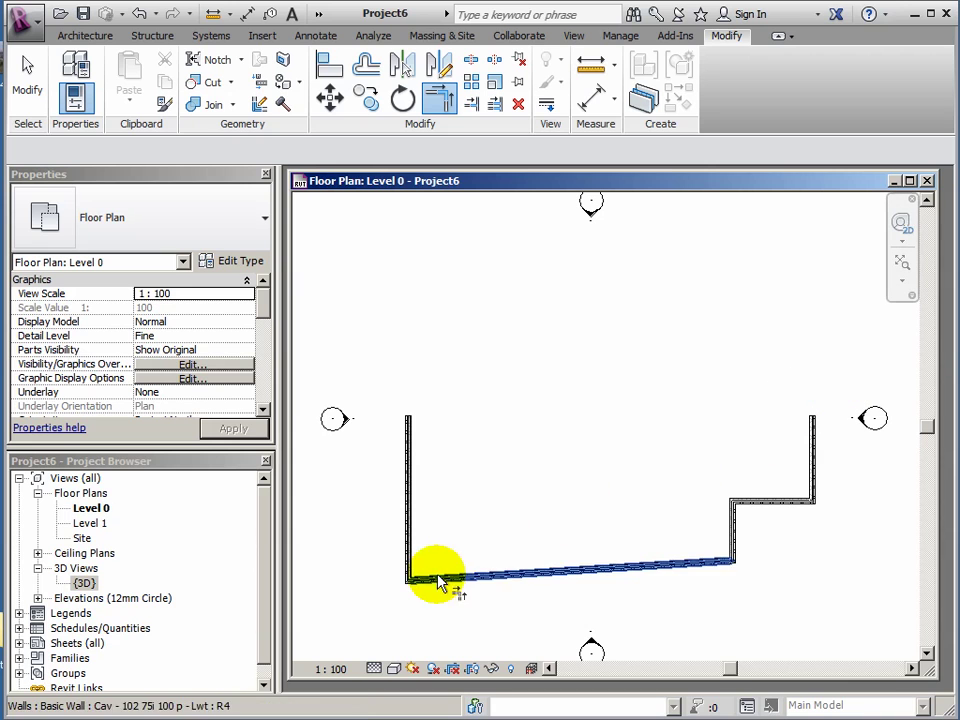
# Step: Tab-select the whole chain of five connected walls from the bottom wall
pyautogui.click(28, 85)
pyautogui.moveTo(378, 370); pyautogui.dragTo(836, 603)
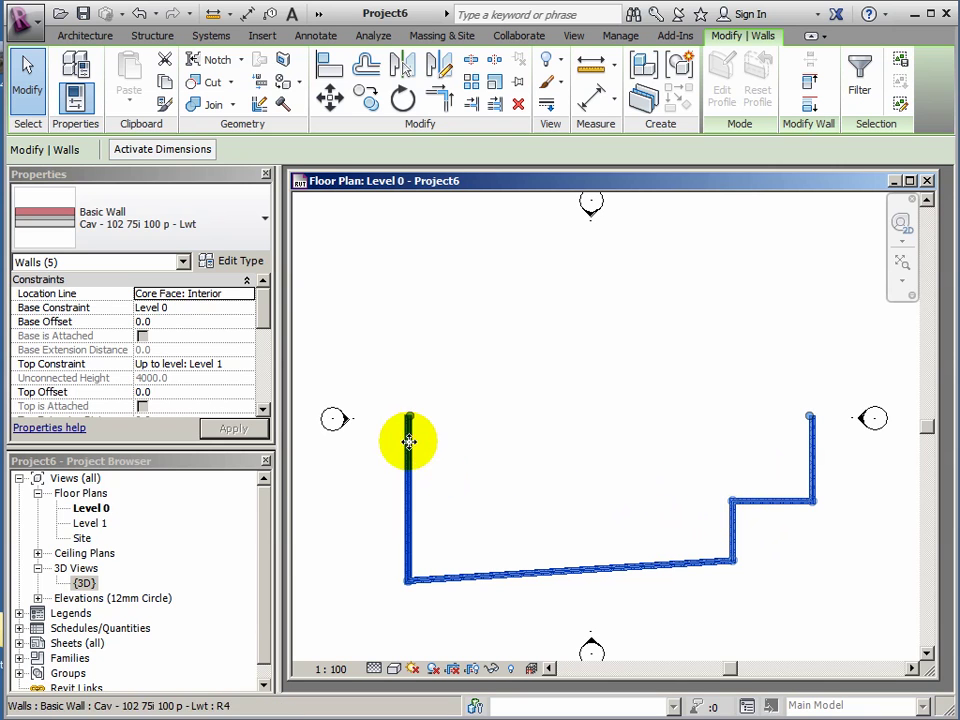
pyautogui.click(722, 528)
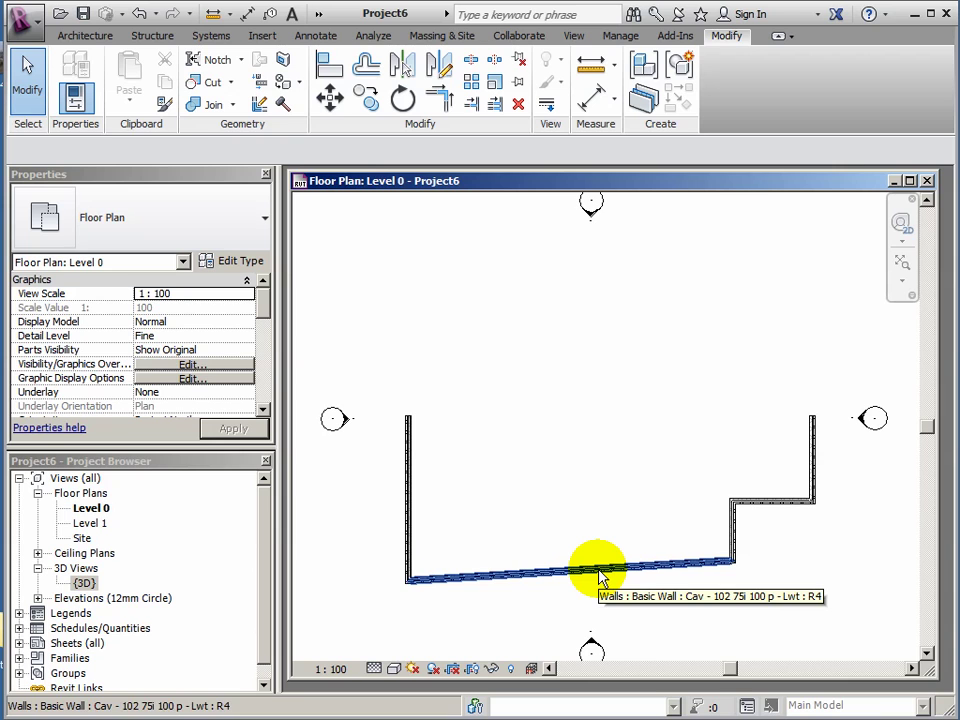
pyautogui.press('Tab')
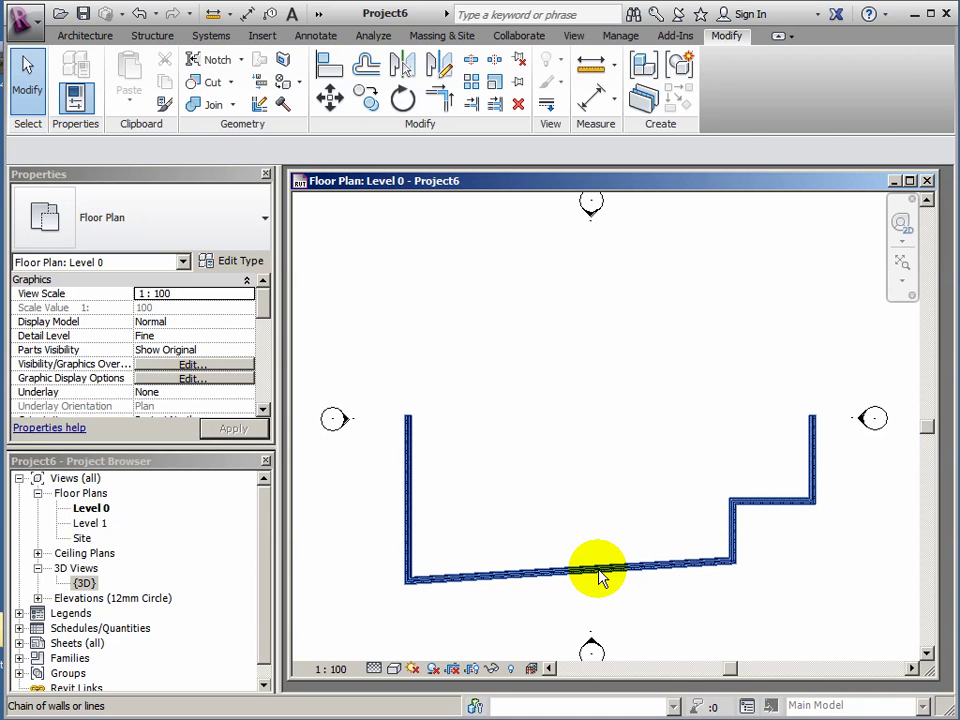
pyautogui.click(598, 573)
pyautogui.moveTo(598, 580)
pyautogui.mouseDown()
pyautogui.moveTo(570, 583)
pyautogui.moveTo(597, 571)
pyautogui.mouseUp()
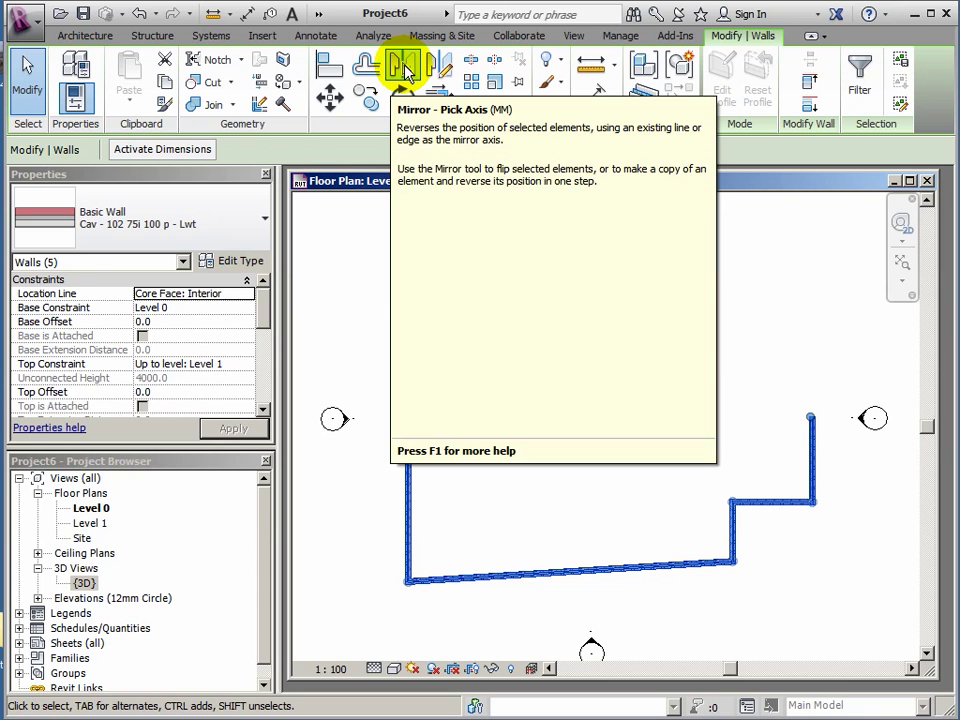
# Step: Mirror a copy of the wall chain about the top of the side walls, then deselect
pyautogui.click(403, 66)
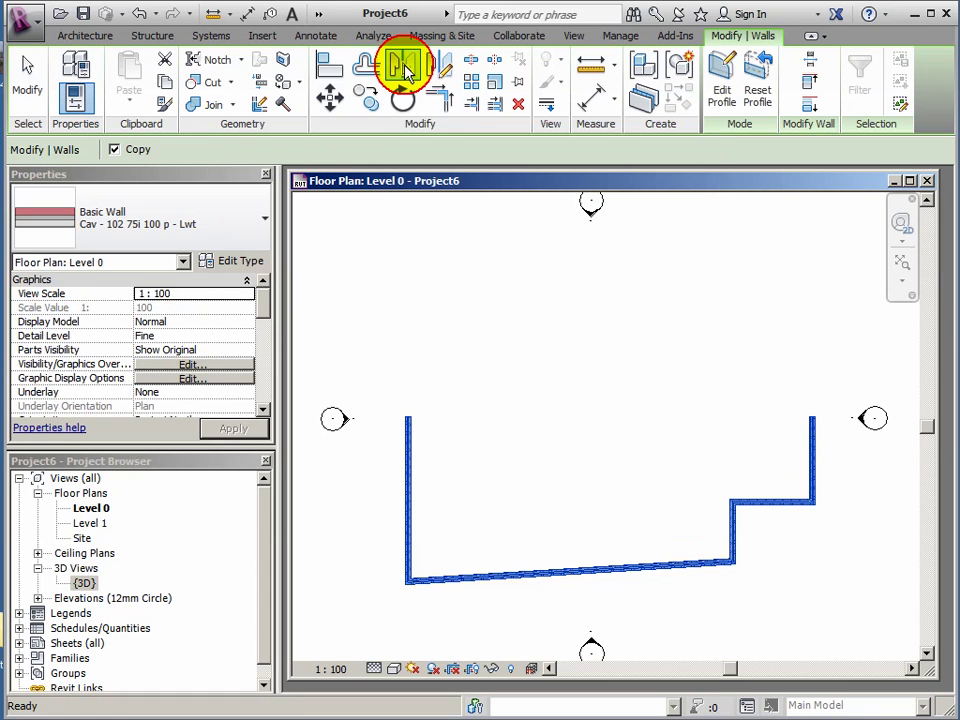
pyautogui.click(411, 426)
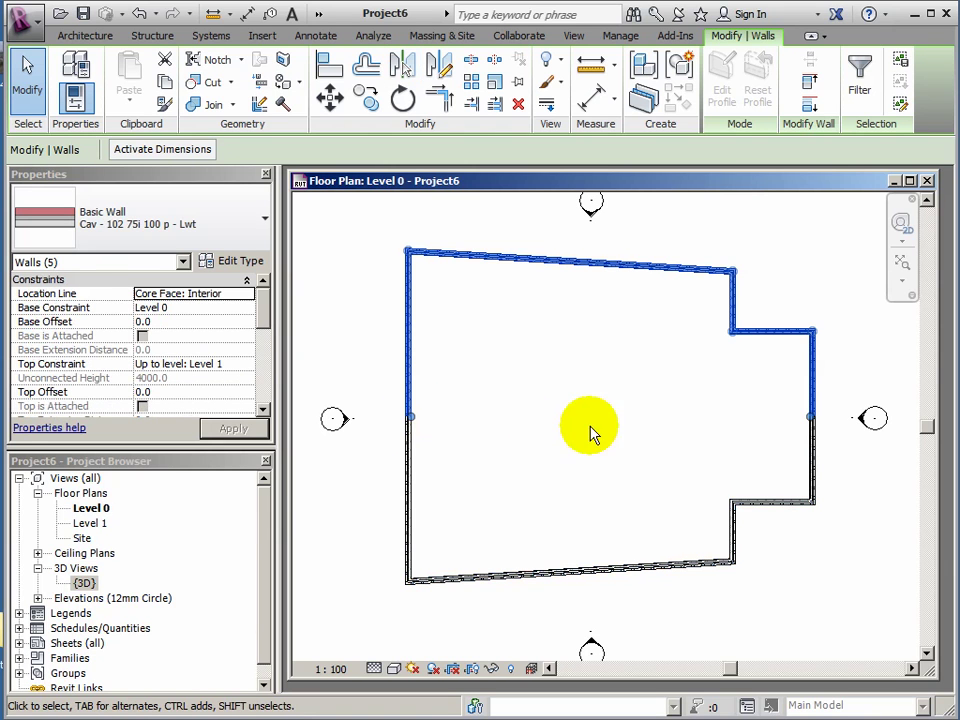
pyautogui.click(677, 430)
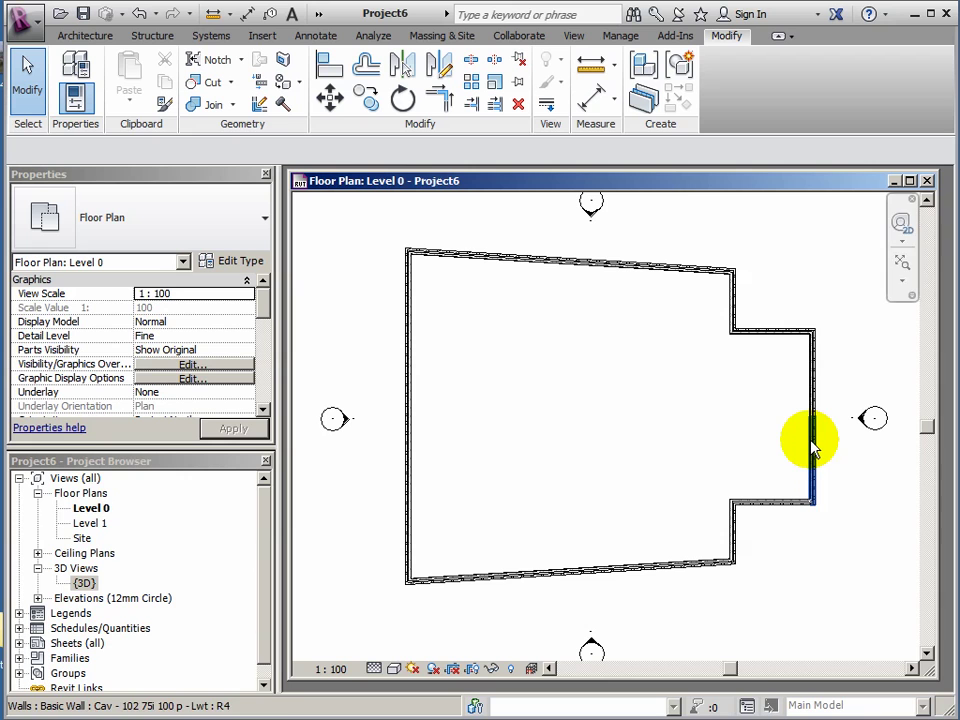
# Step: Delete the doubled upper pieces of the left and right walls
pyautogui.click(407, 336)
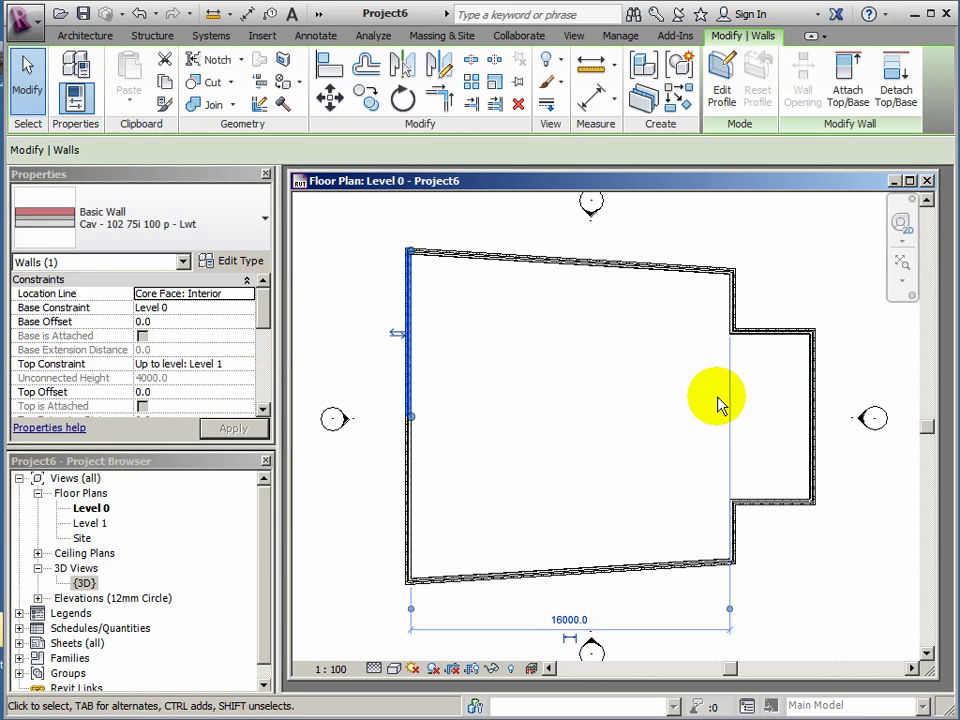
pyautogui.press('Delete')
pyautogui.click(811, 386)
pyautogui.press('Delete')
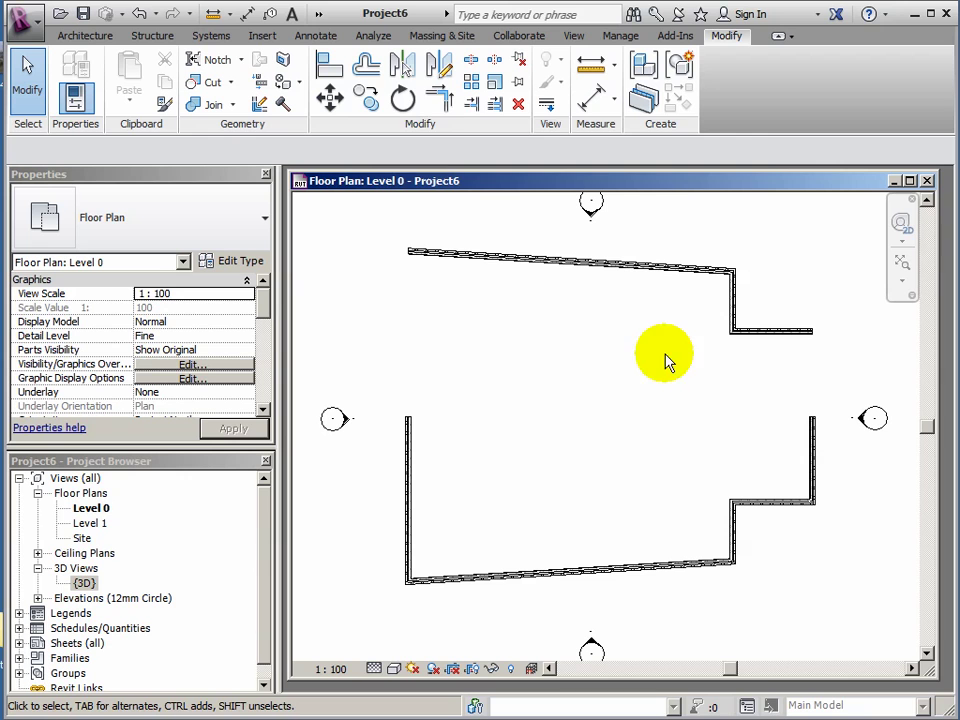
# Step: Corner-join the left wall to the top wall and the upper stub to the right wall
pyautogui.click(443, 100)
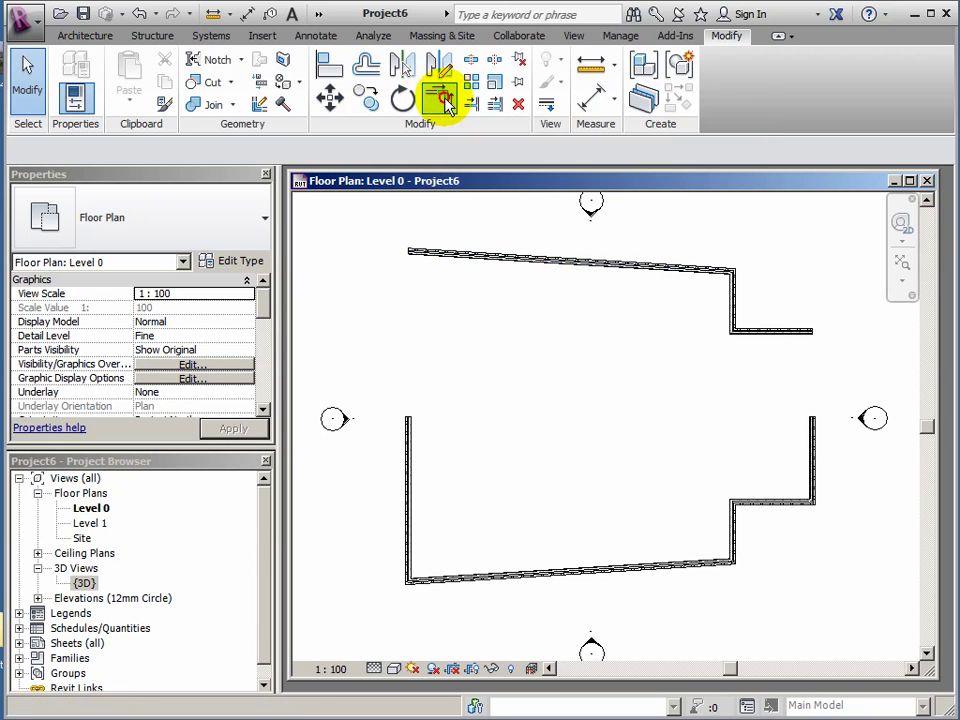
pyautogui.click(408, 420)
pyautogui.click(429, 253)
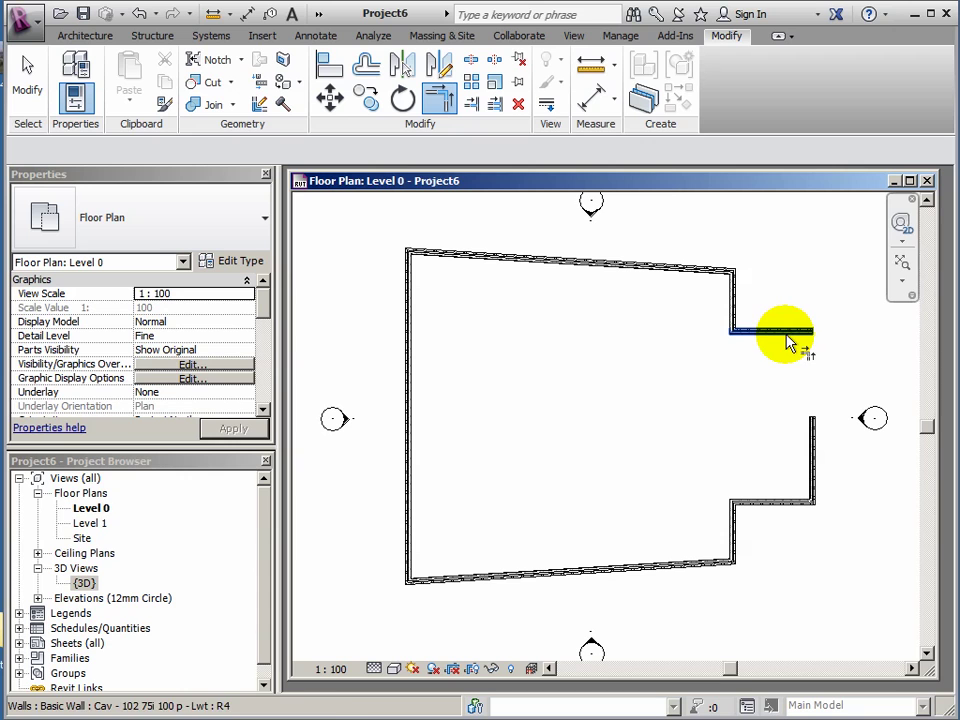
pyautogui.click(785, 334)
pyautogui.click(812, 433)
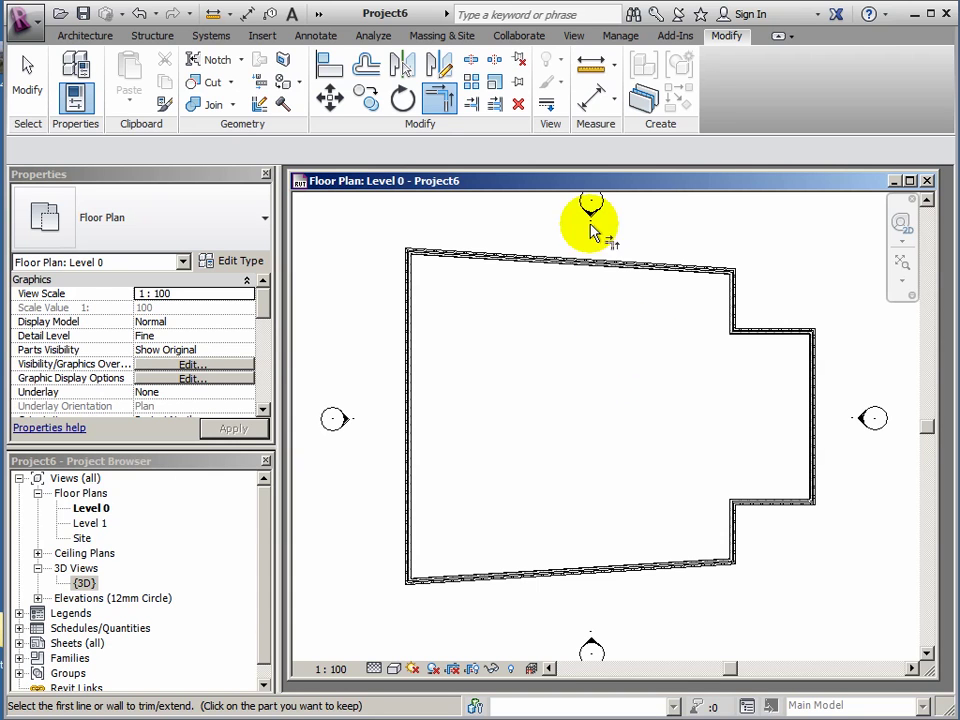
# Step: Nudge the Level 0 floor plan view window into place
pyautogui.moveTo(590, 185)
pyautogui.mouseDown()
pyautogui.moveTo(598, 197)
pyautogui.moveTo(591, 189)
pyautogui.mouseUp()
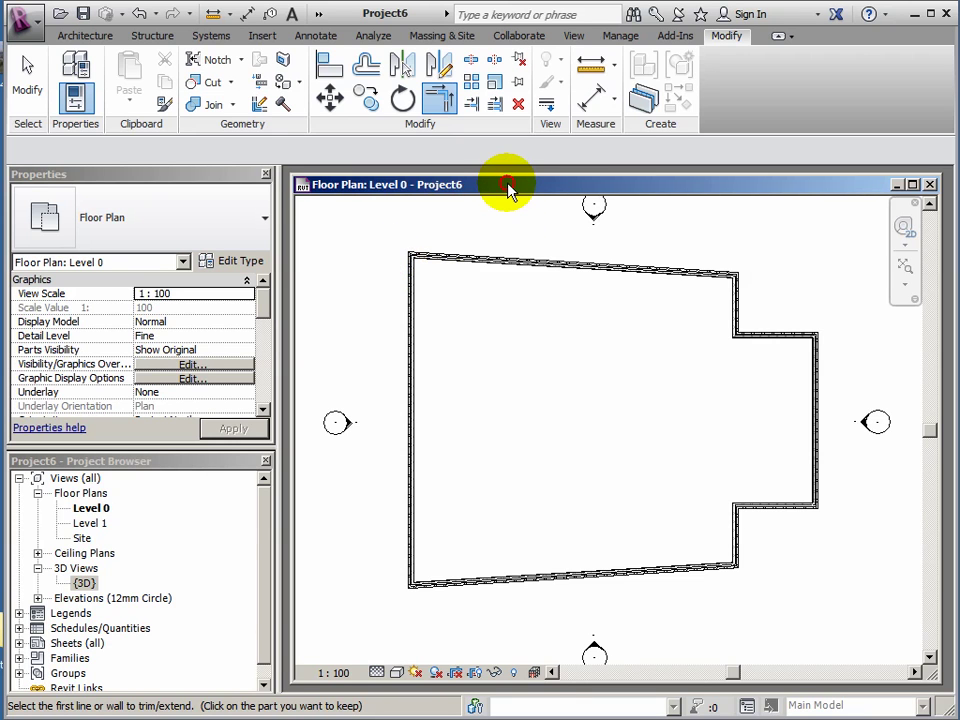
pyautogui.moveTo(509, 190); pyautogui.dragTo(512, 192)
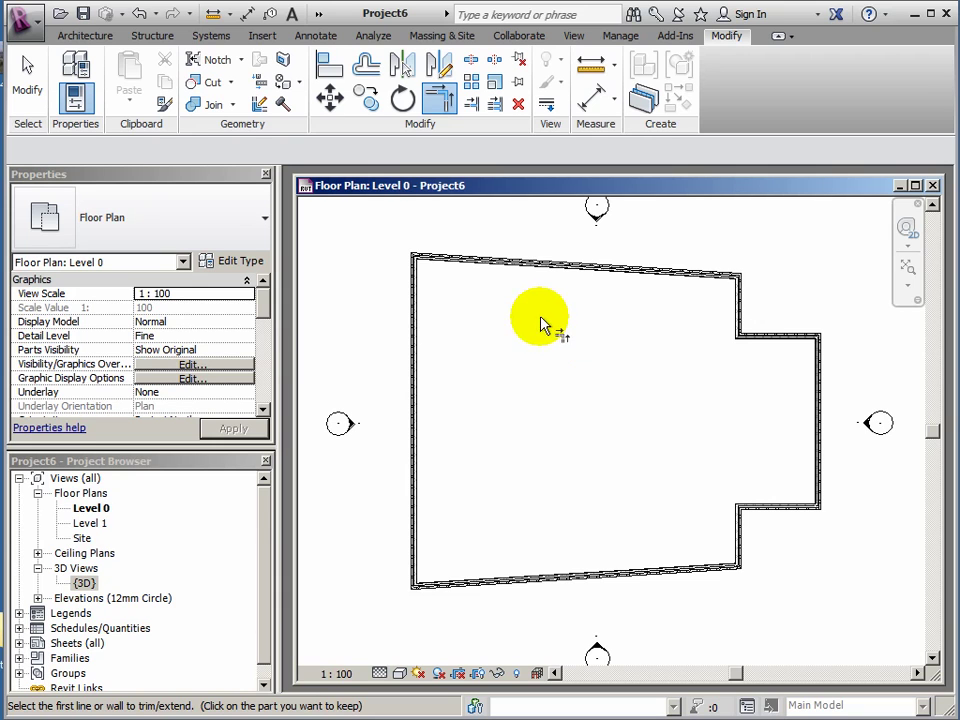
# Step: Start an architectural floor sketch with the Ground Bearing Conc - Ins Over floor type
pyautogui.click(86, 36)
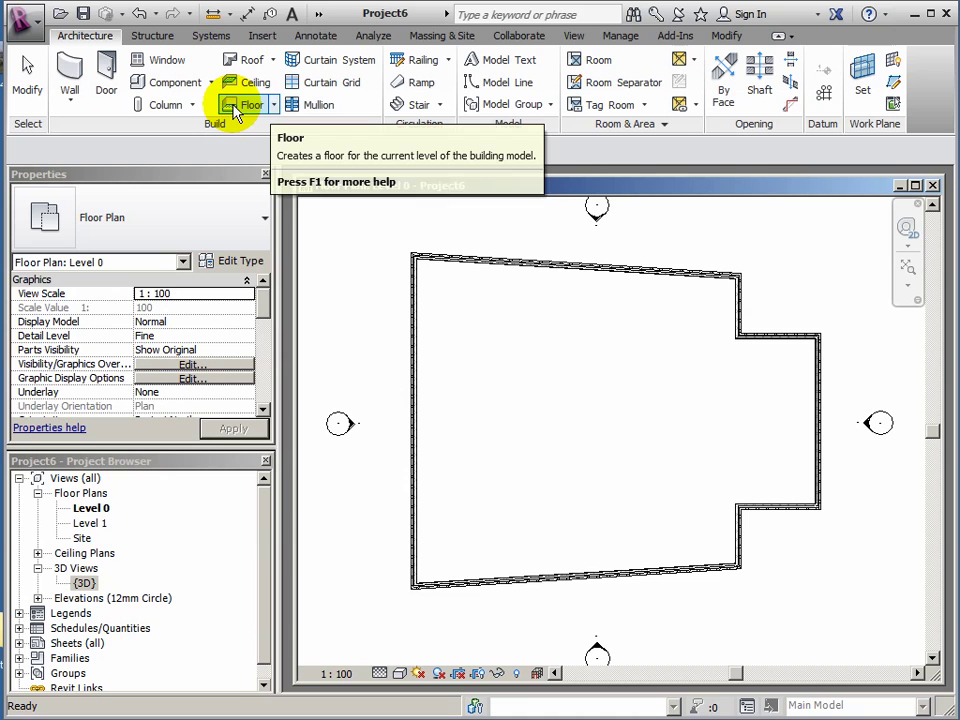
pyautogui.click(274, 106)
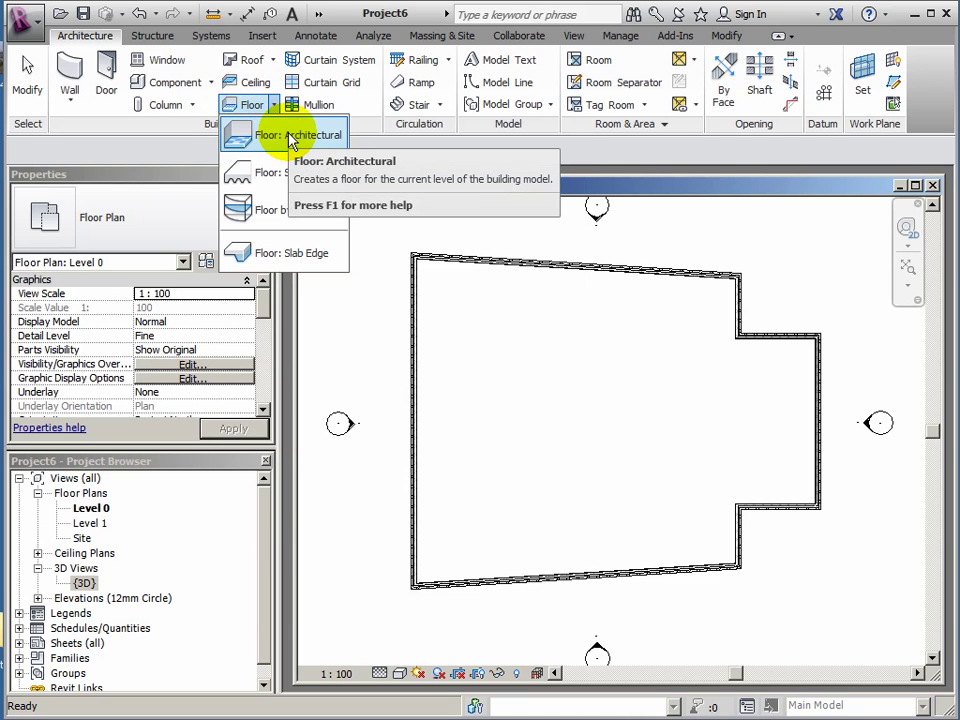
pyautogui.click(292, 141)
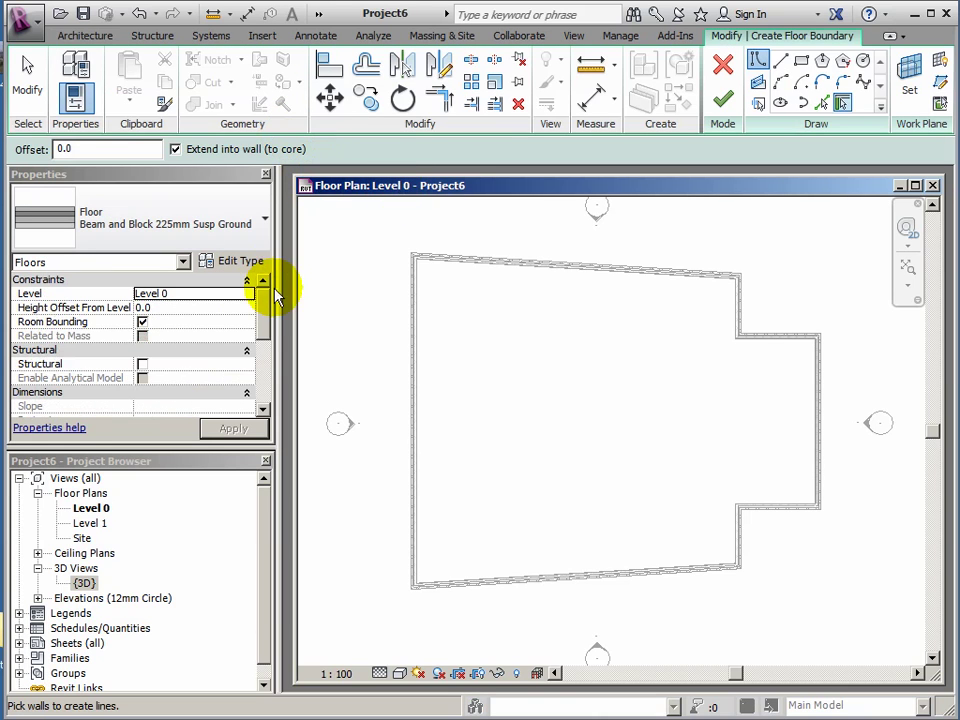
pyautogui.click(265, 223)
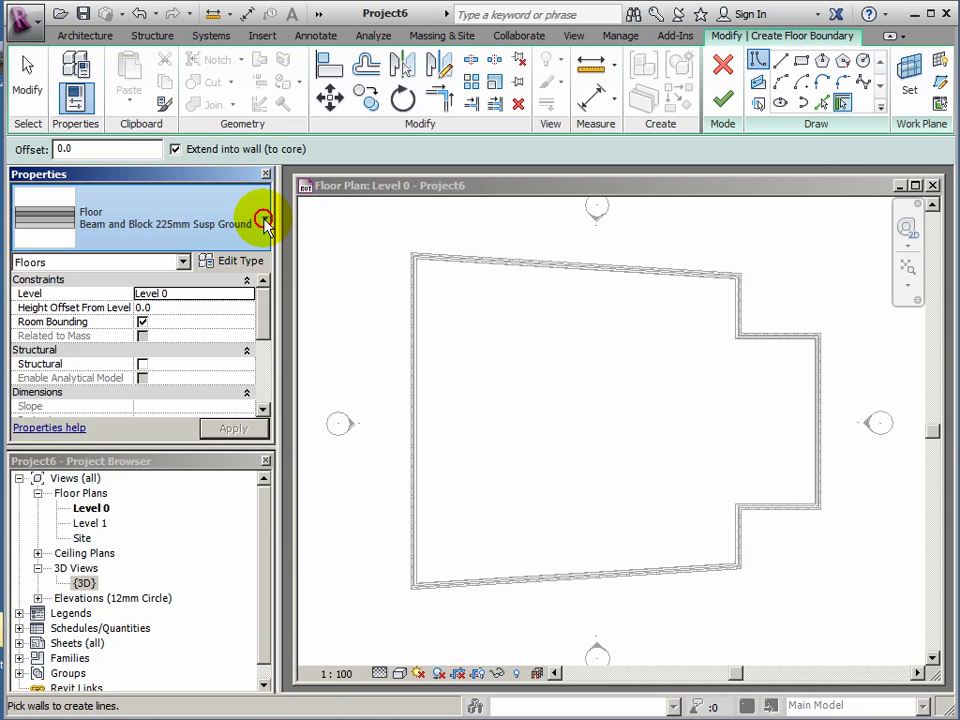
pyautogui.moveTo(78, 370)
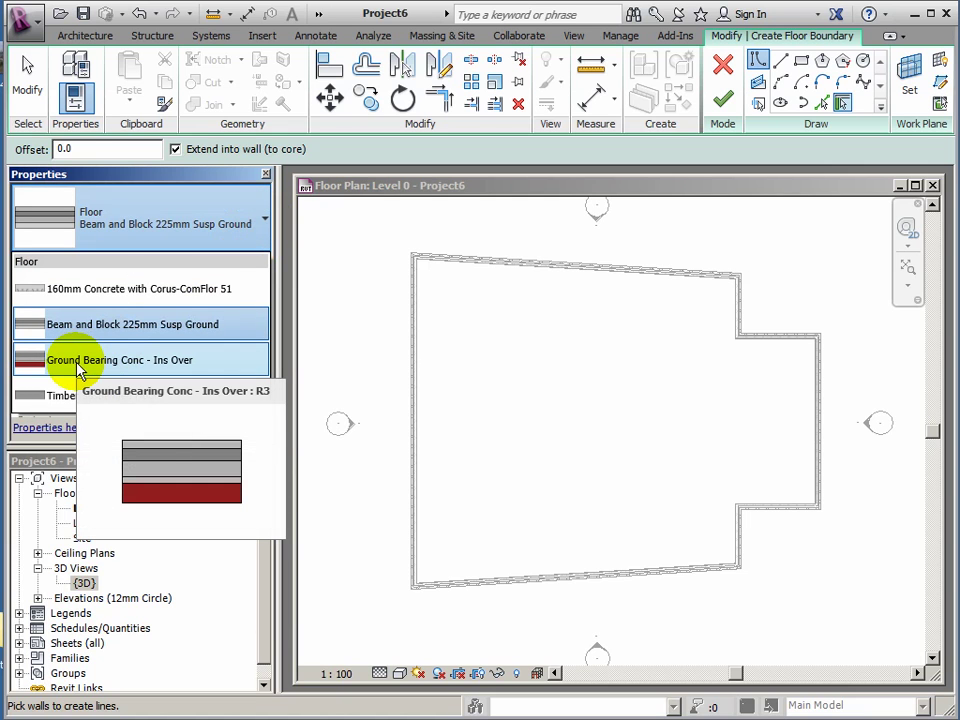
pyautogui.moveTo(79, 298)
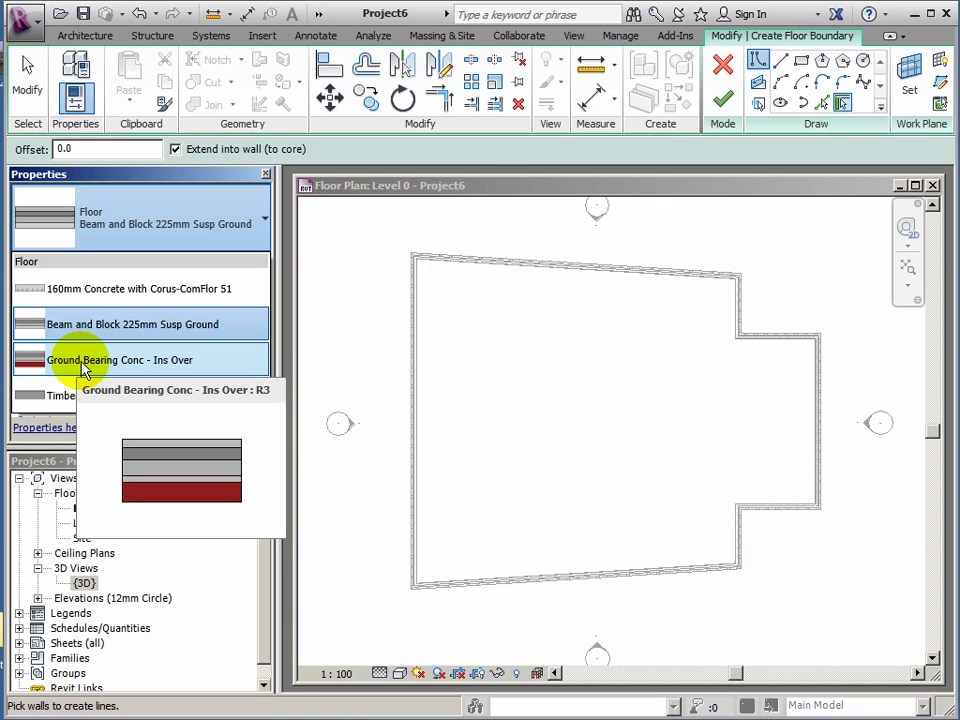
pyautogui.click(85, 362)
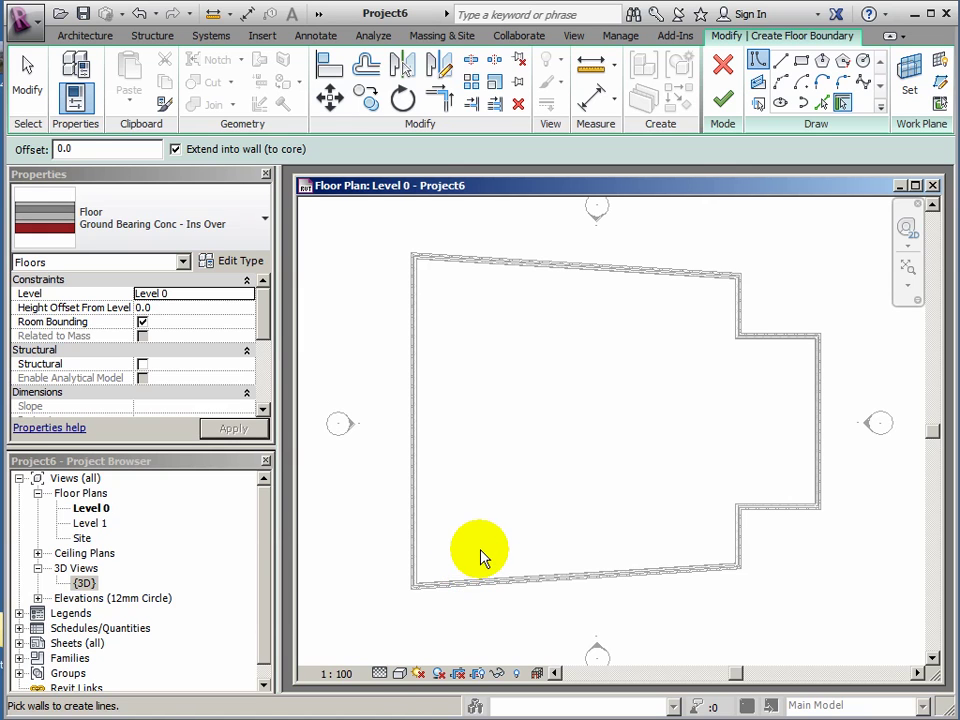
# Step: Set the Level 0 plan scale to 1 : 10 and zoom in on the top wall
pyautogui.click(338, 675)
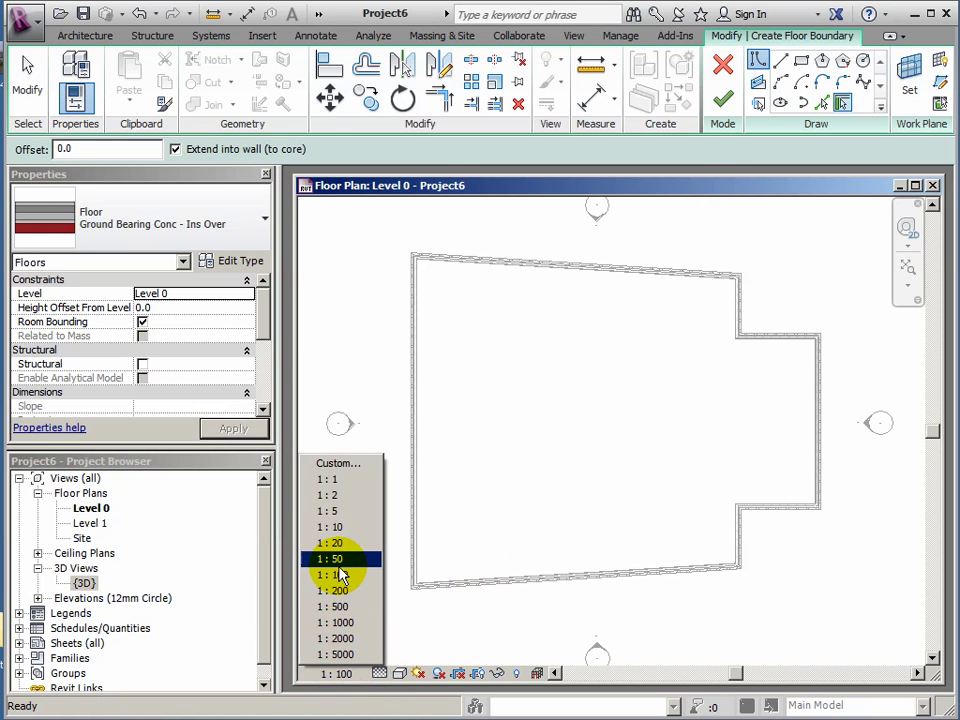
pyautogui.click(333, 527)
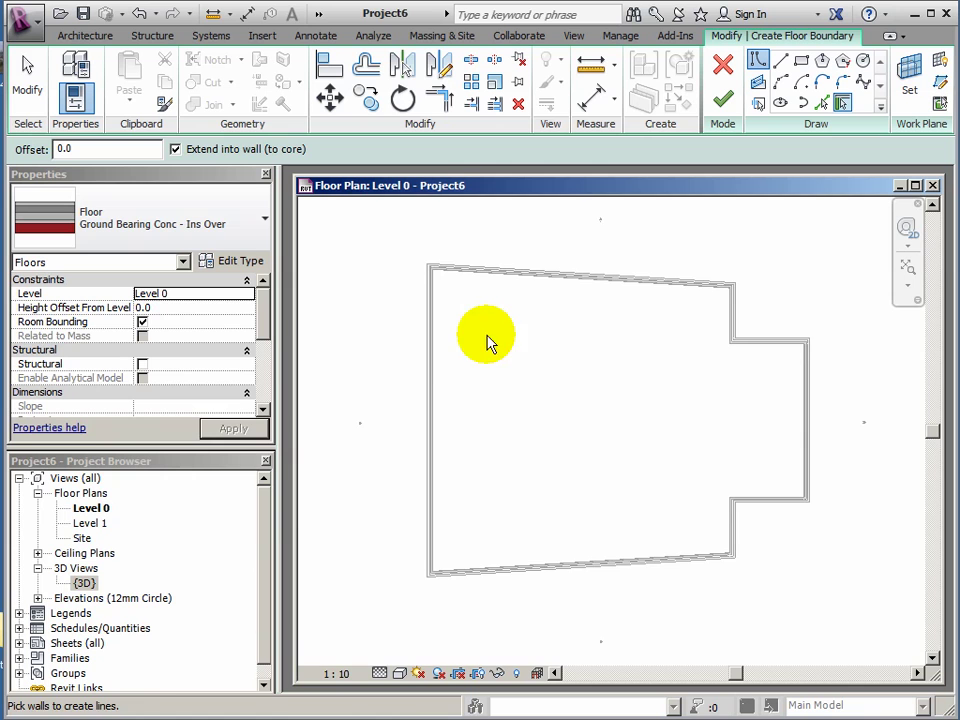
pyautogui.moveTo(489, 339); pyautogui.dragTo(527, 354, button='middle')
pyautogui.scroll(3, 553, 338)
pyautogui.scroll(5, 553, 343)
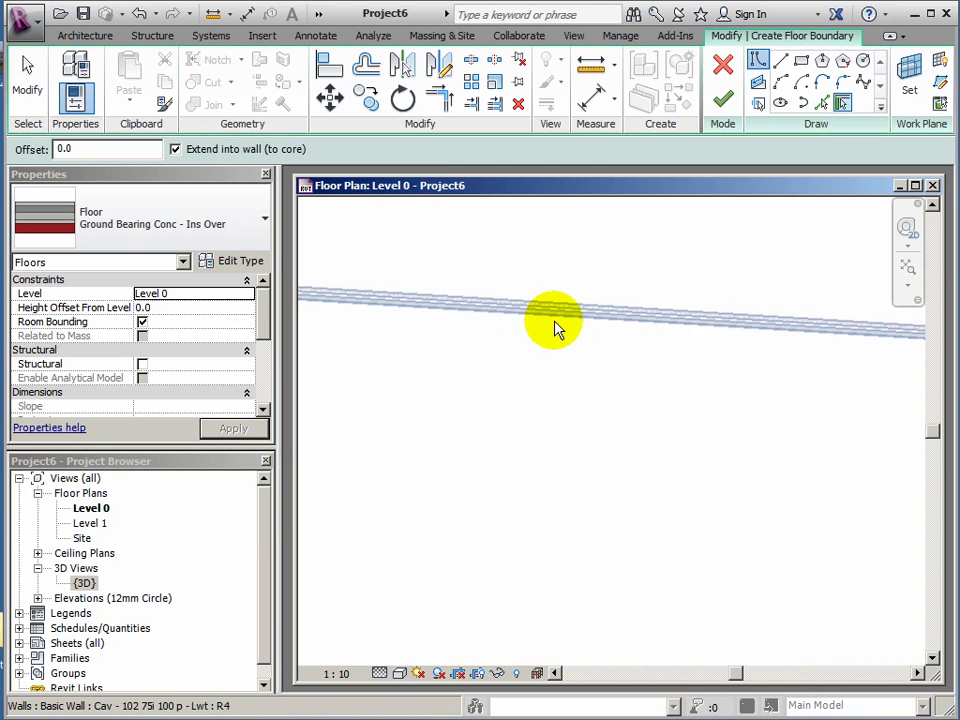
pyautogui.scroll(2, 655, 332)
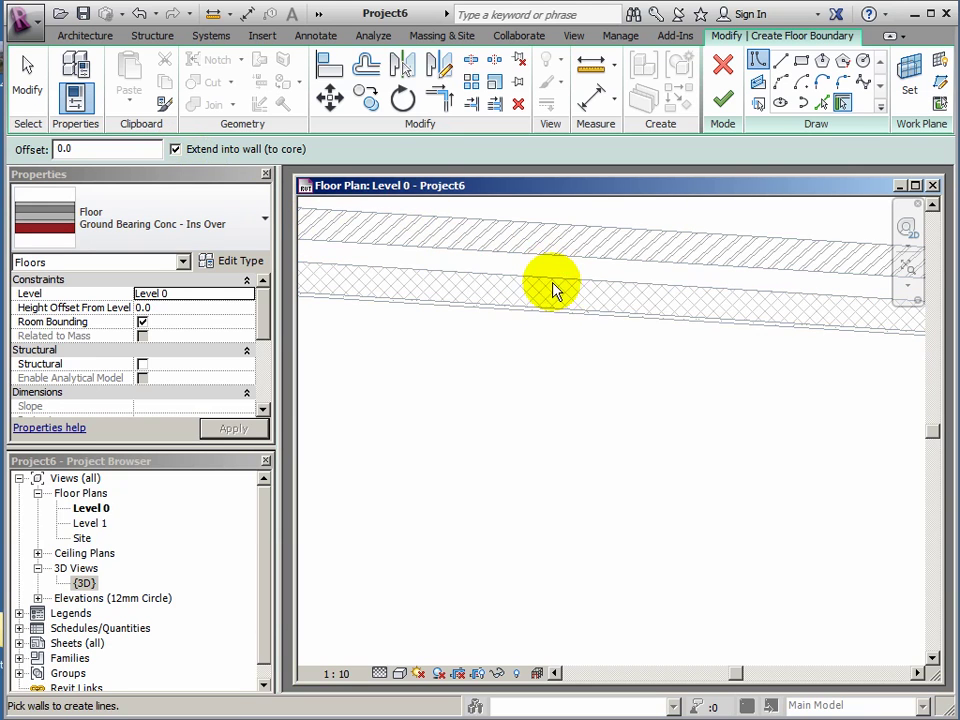
pyautogui.scroll(3, 545, 315)
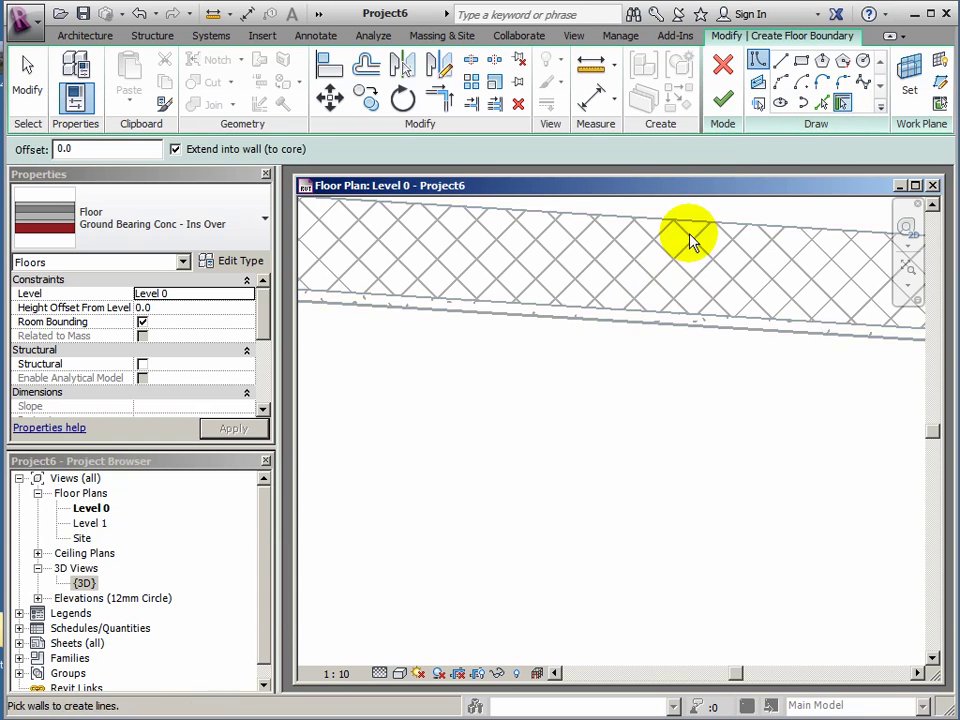
# Step: Trace floor boundary lines along the top wall and the right wall
pyautogui.click(631, 314)
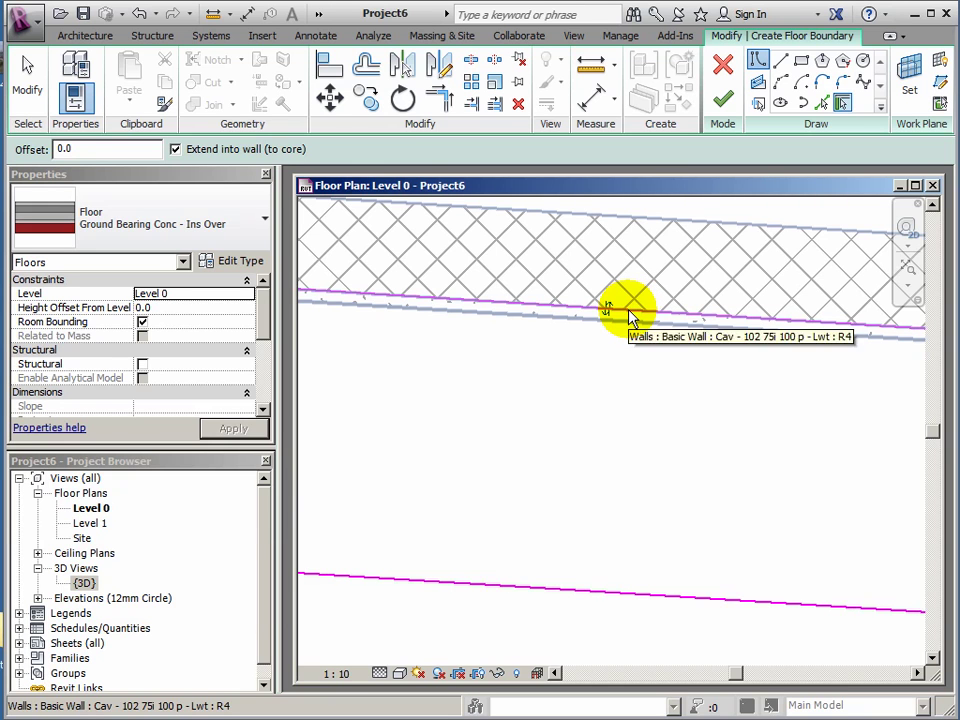
pyautogui.scroll(-3, 660, 386)
pyautogui.scroll(-3, 680, 392)
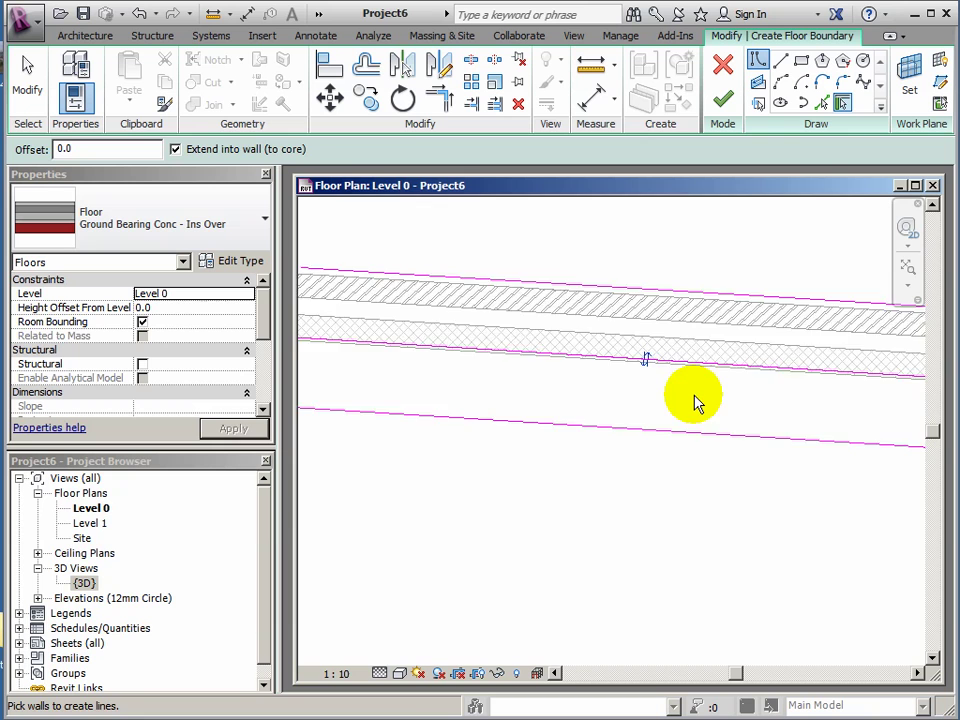
pyautogui.moveTo(730, 420); pyautogui.dragTo(511, 376, button='middle')
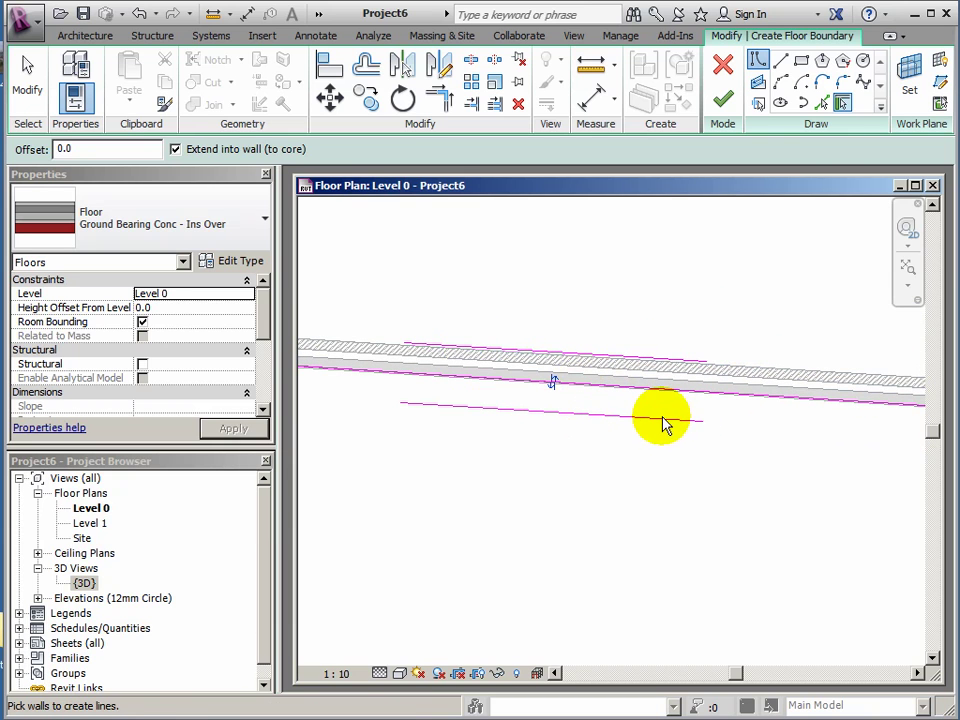
pyautogui.scroll(-2, 750, 458)
pyautogui.moveTo(761, 461); pyautogui.dragTo(559, 407, button='middle')
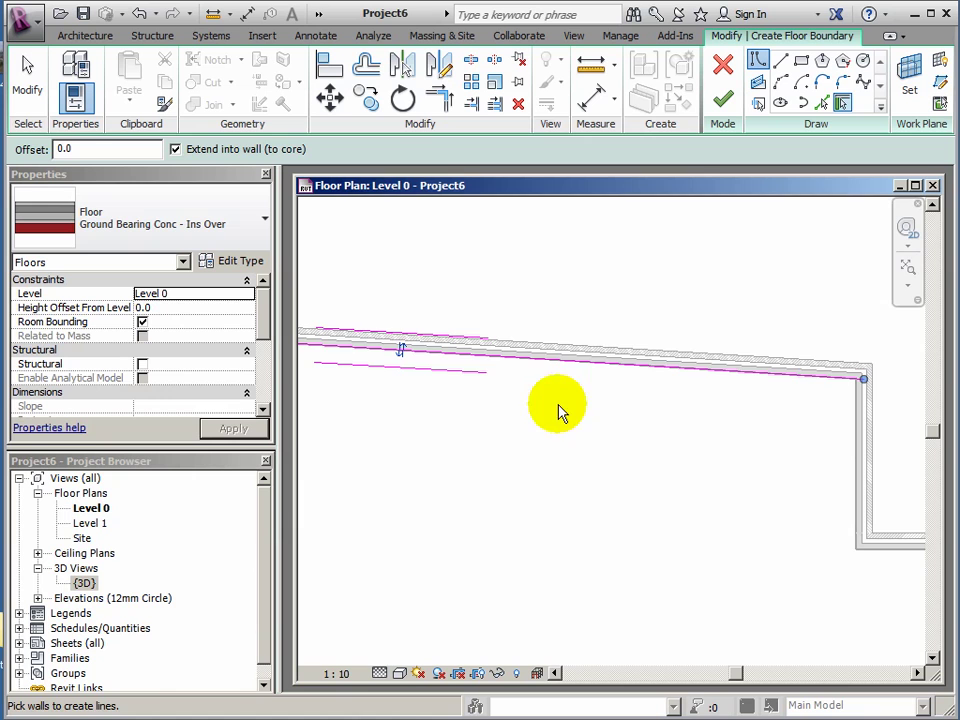
pyautogui.moveTo(821, 455); pyautogui.dragTo(681, 400, button='middle')
pyautogui.scroll(4, 733, 429)
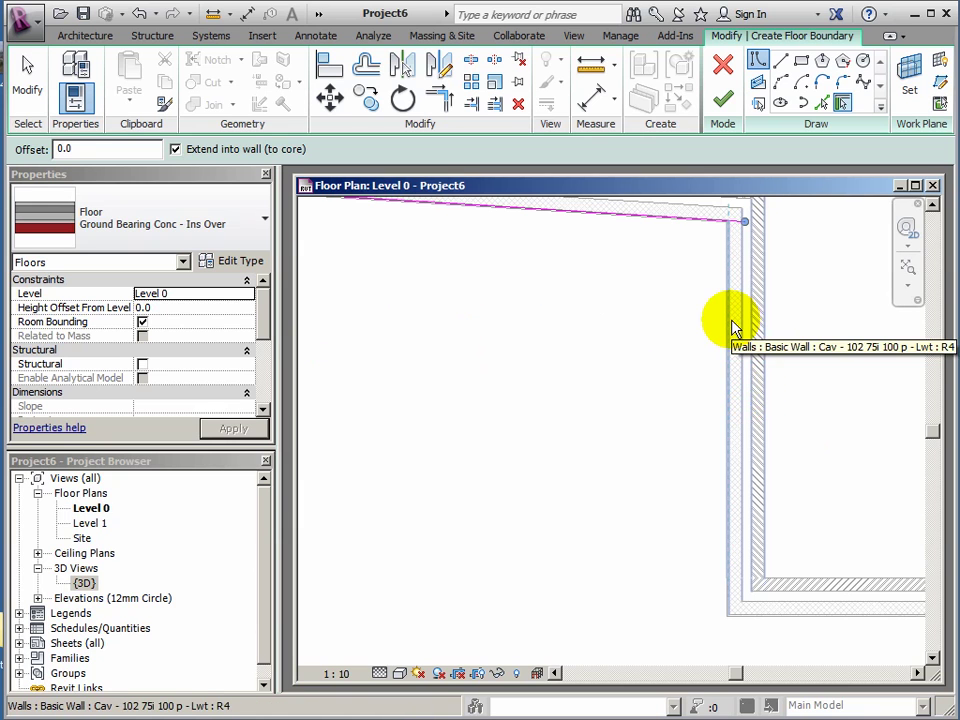
pyautogui.scroll(2, 735, 238)
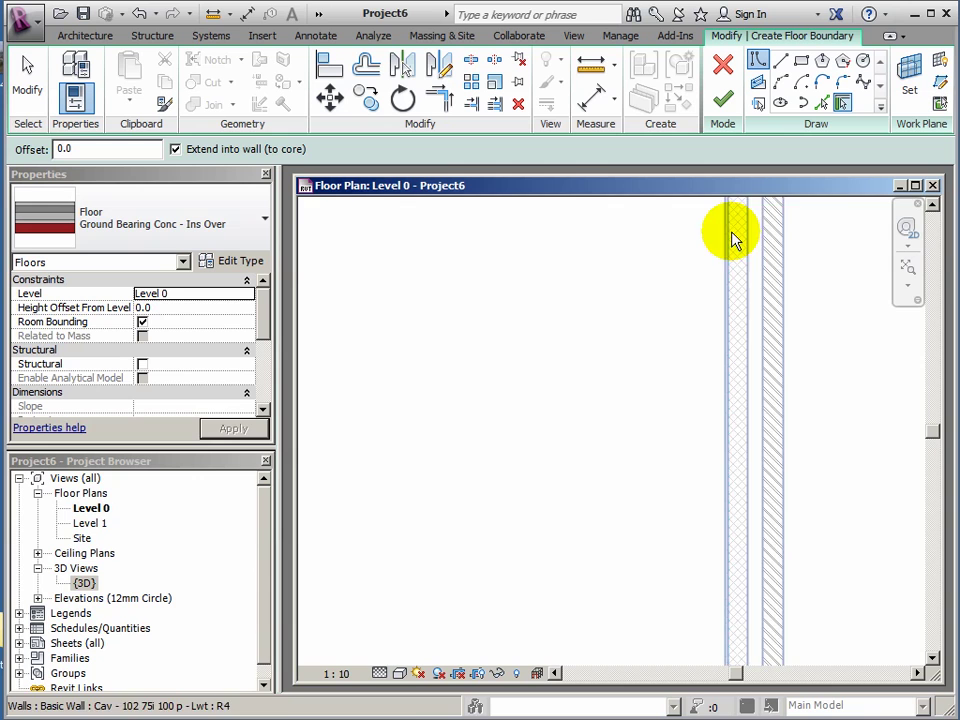
pyautogui.moveTo(735, 238); pyautogui.dragTo(714, 396, button='middle')
pyautogui.scroll(1, 716, 392)
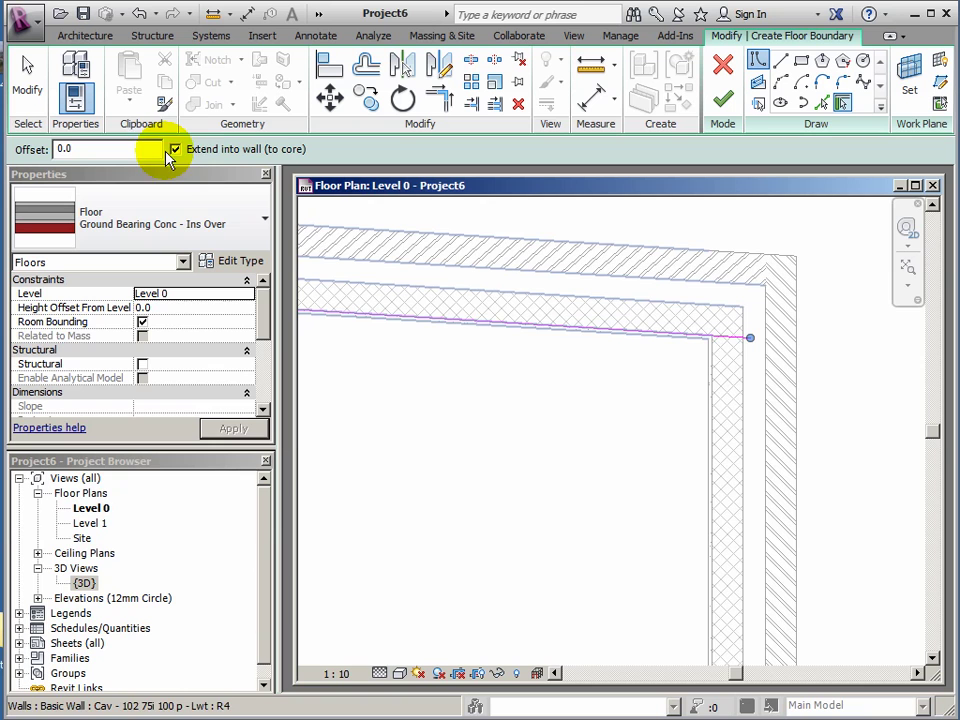
pyautogui.click(714, 432)
# Step: Add boundary lines along the bottom wall, the vertical wall and the next top wall
pyautogui.moveTo(714, 432); pyautogui.dragTo(569, 393, button='middle')
pyautogui.scroll(4, 505, 418)
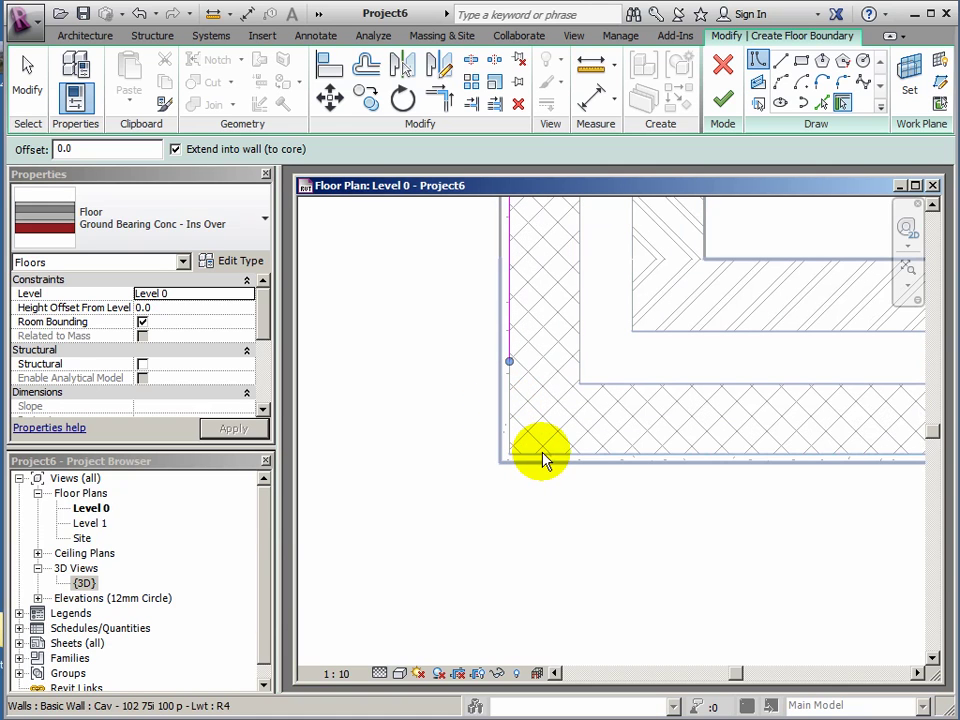
pyautogui.click(557, 457)
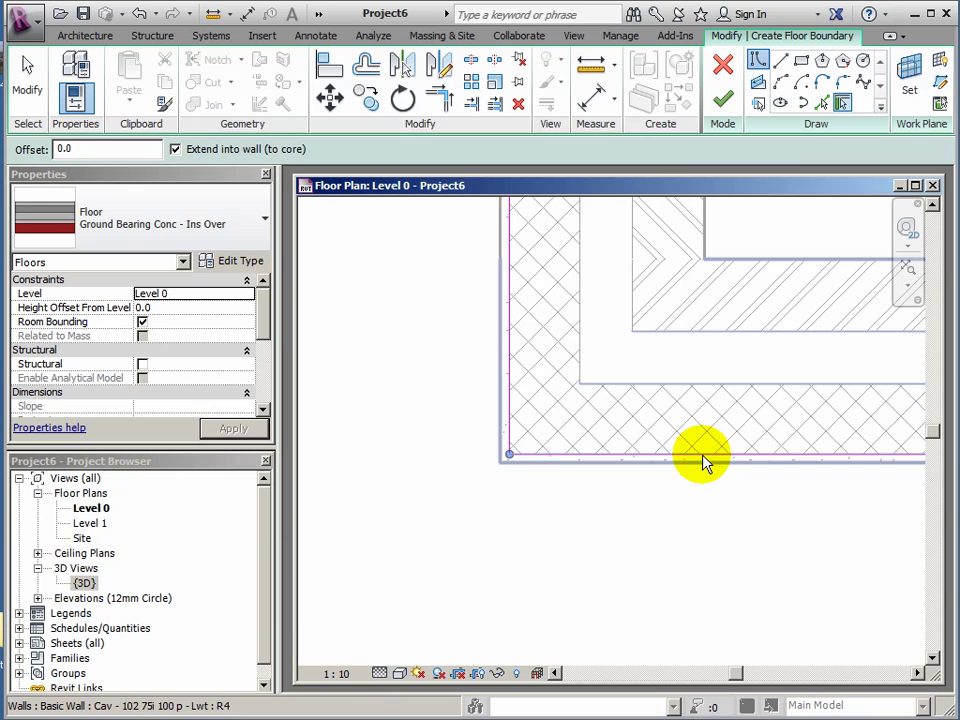
pyautogui.scroll(-2, 703, 463)
pyautogui.moveTo(790, 525); pyautogui.dragTo(499, 371, button='middle')
pyautogui.moveTo(866, 403); pyautogui.dragTo(718, 403, button='middle')
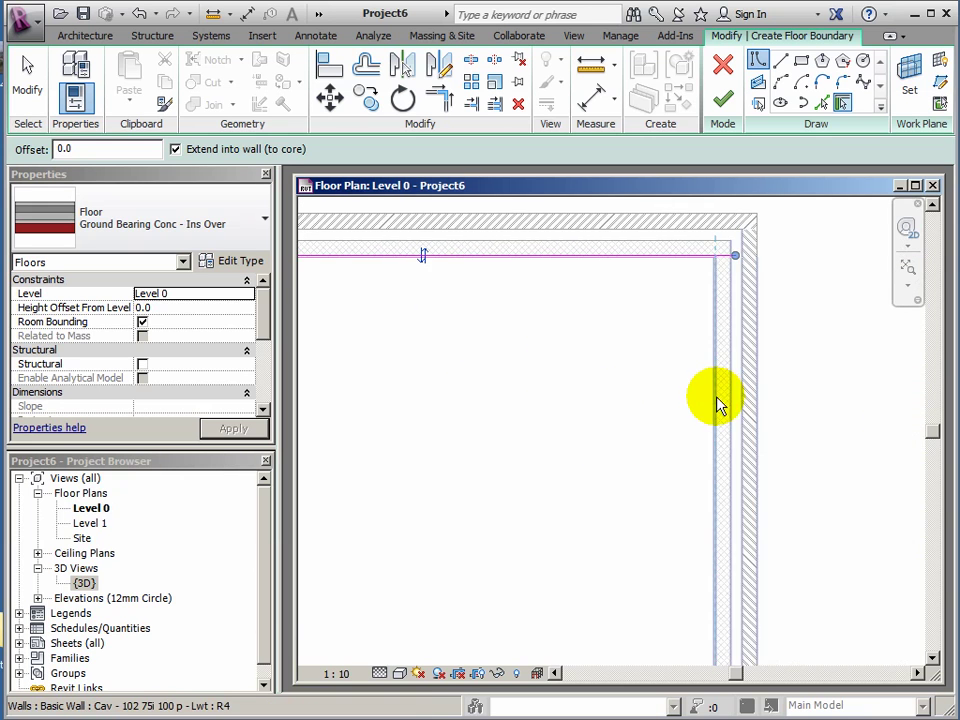
pyautogui.moveTo(724, 450)
pyautogui.mouseDown(button='middle')
pyautogui.moveTo(724, 381)
pyautogui.moveTo(668, 570)
pyautogui.moveTo(669, 272)
pyautogui.moveTo(658, 336)
pyautogui.moveTo(536, 439)
pyautogui.moveTo(530, 420)
pyautogui.mouseUp(button='middle')
pyautogui.click(722, 384)
pyautogui.scroll(3, 536, 402)
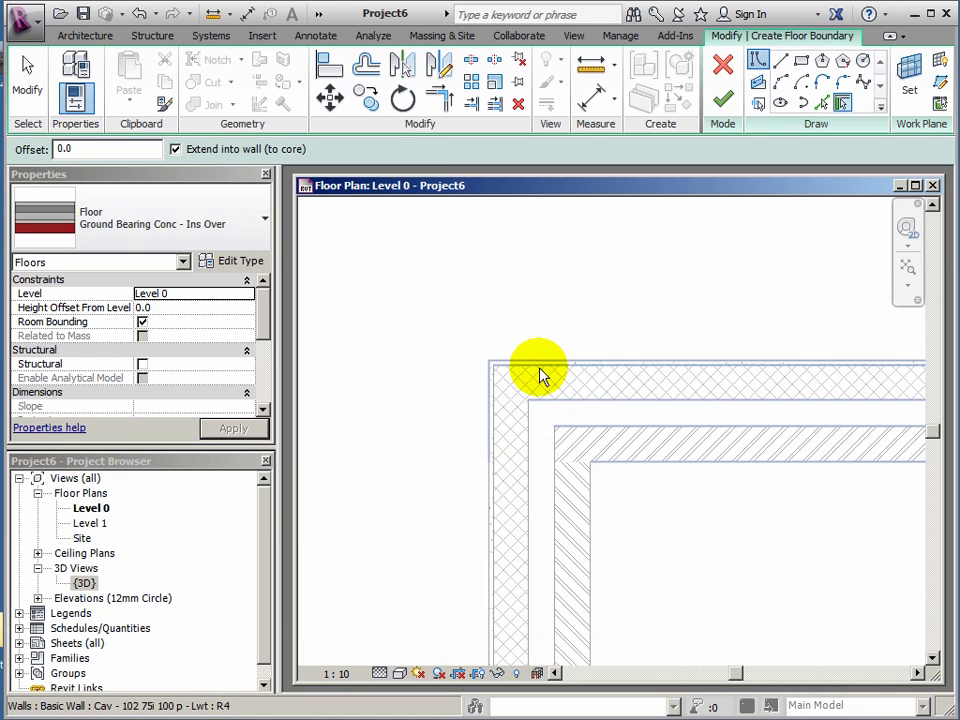
pyautogui.click(541, 375)
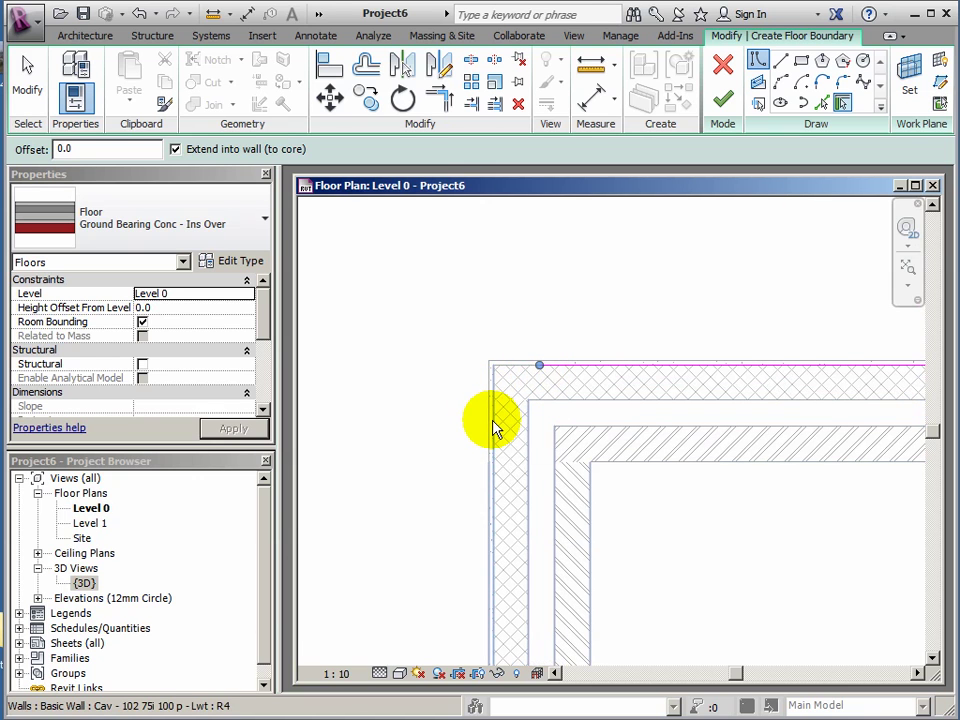
# Step: Close the loop with boundary lines along the left and bottom walls
pyautogui.click(492, 421)
pyautogui.moveTo(492, 421); pyautogui.dragTo(542, 553, button='middle')
pyautogui.scroll(-3, 467, 516)
pyautogui.scroll(4, 512, 600)
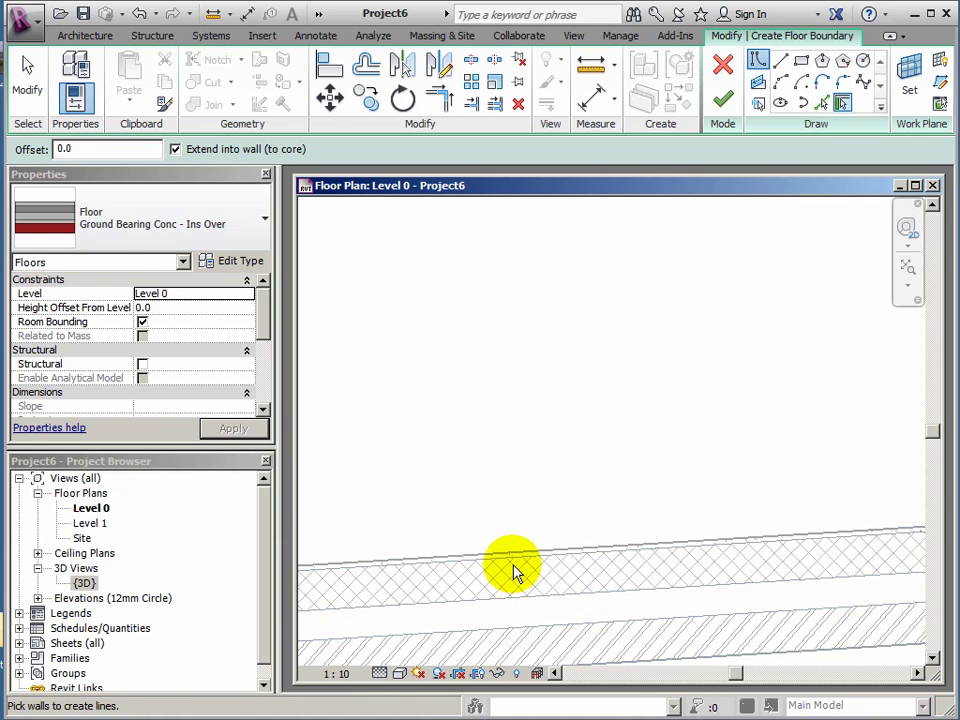
pyautogui.click(514, 558)
pyautogui.scroll(-2, 514, 563)
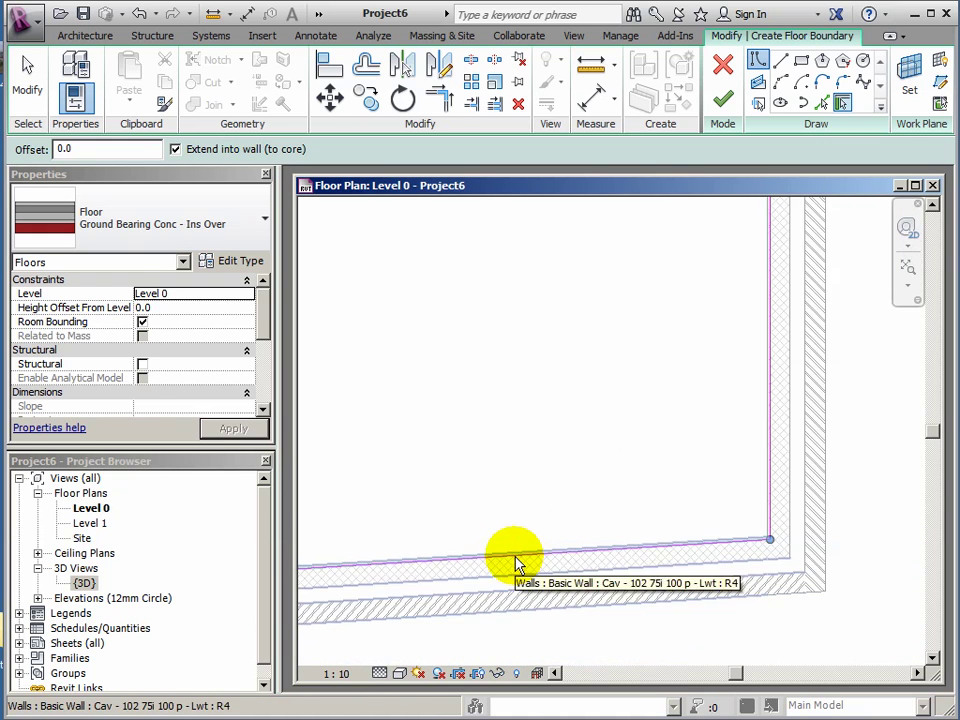
pyautogui.moveTo(514, 568); pyautogui.dragTo(636, 483, button='middle')
pyautogui.scroll(-2, 544, 482)
pyautogui.moveTo(544, 482); pyautogui.dragTo(691, 481, button='middle')
pyautogui.scroll(5, 491, 471)
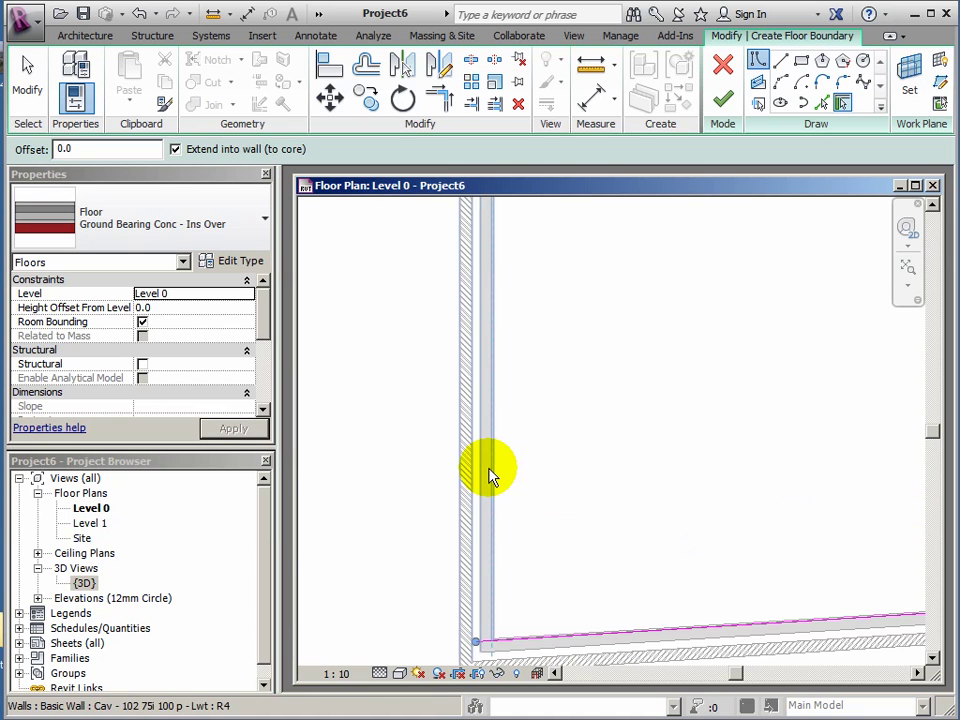
pyautogui.scroll(2, 499, 458)
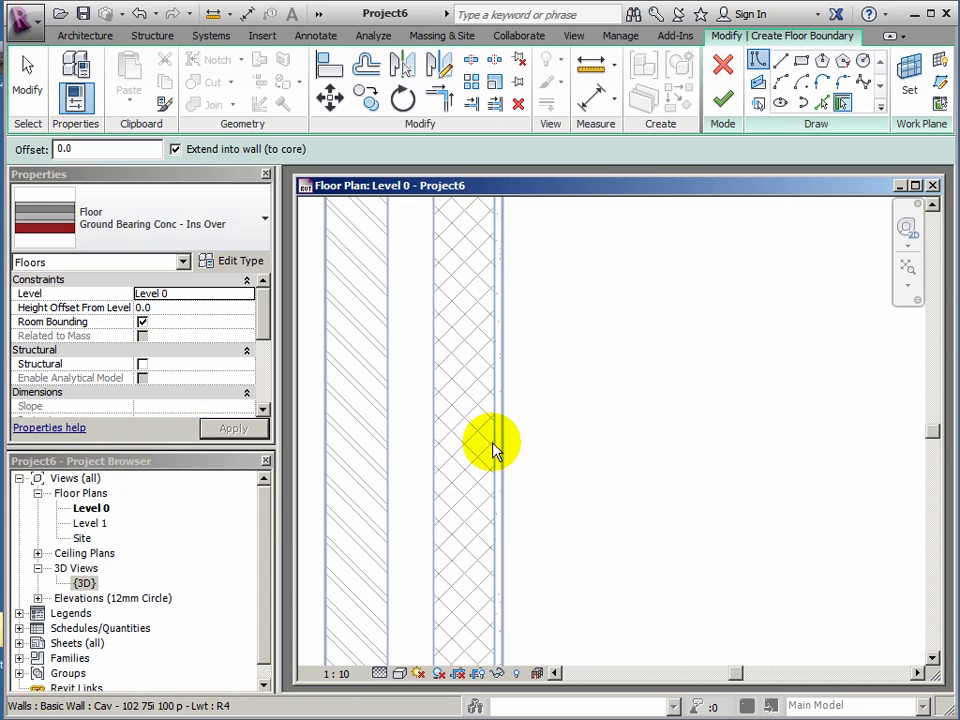
pyautogui.click(493, 443)
pyautogui.scroll(-5, 546, 456)
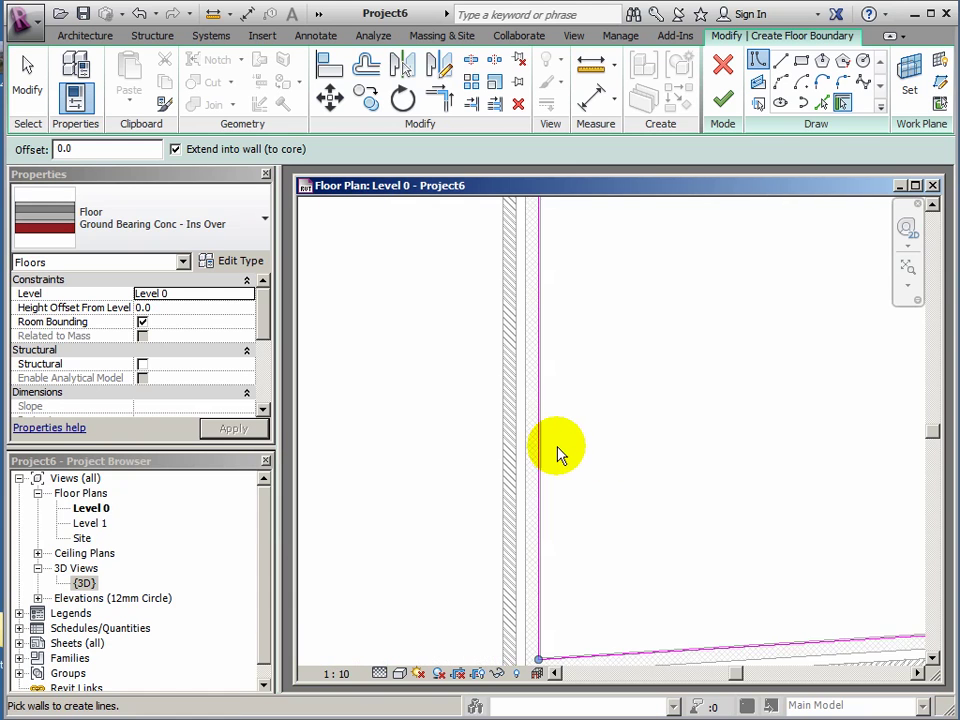
pyautogui.moveTo(606, 437)
pyautogui.mouseDown(button='middle')
pyautogui.moveTo(531, 510)
pyautogui.moveTo(525, 530)
pyautogui.mouseUp(button='middle')
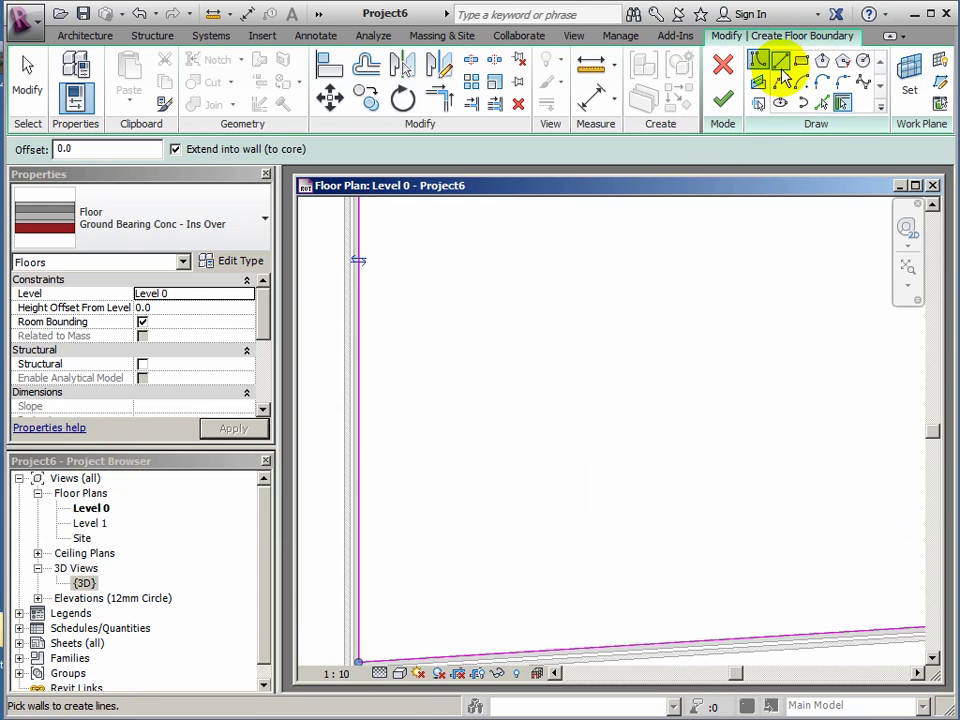
pyautogui.scroll(-3, 704, 305)
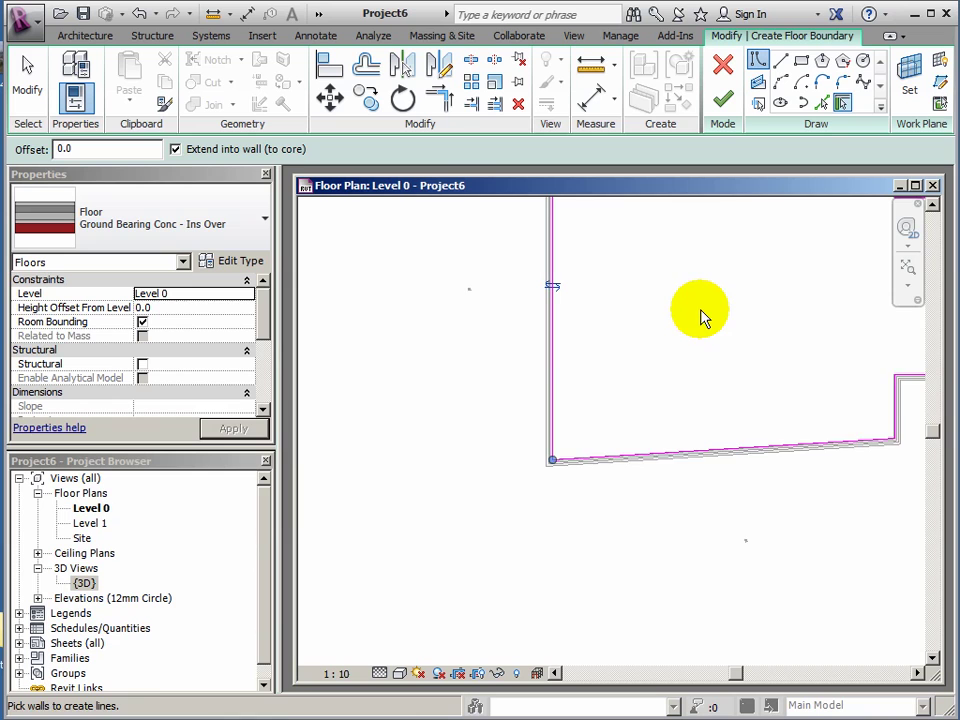
pyautogui.moveTo(705, 315)
pyautogui.mouseDown(button='middle')
pyautogui.moveTo(600, 433)
pyautogui.moveTo(568, 407)
pyautogui.moveTo(589, 403)
pyautogui.moveTo(570, 407)
pyautogui.mouseUp(button='middle')
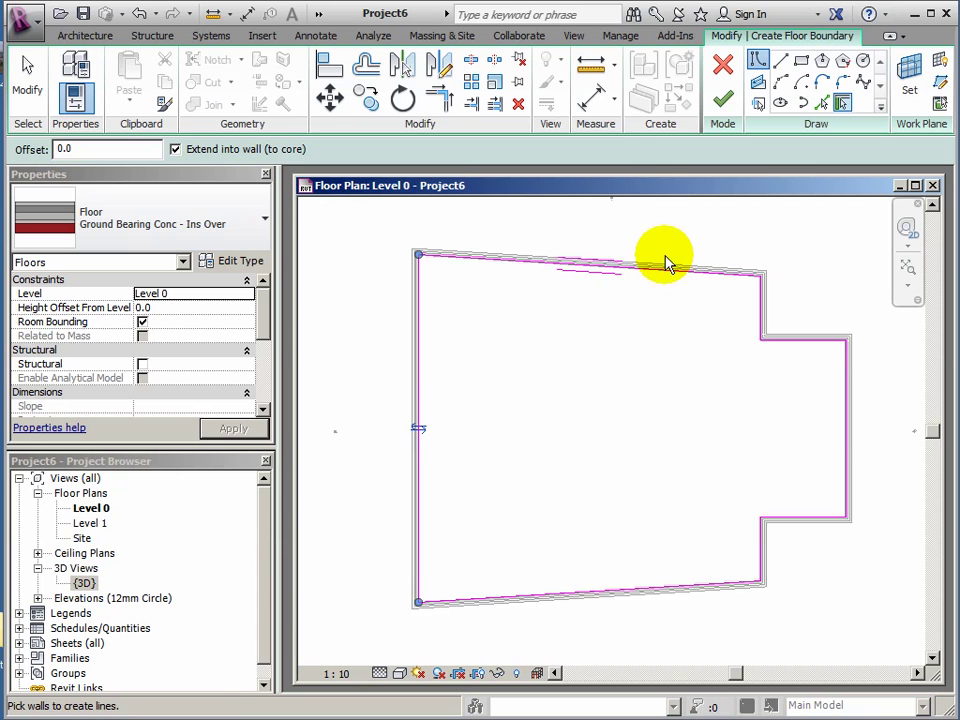
# Step: Finish edit mode to create the Ground Bearing Conc - Ins Over floor slab
pyautogui.click(722, 101)
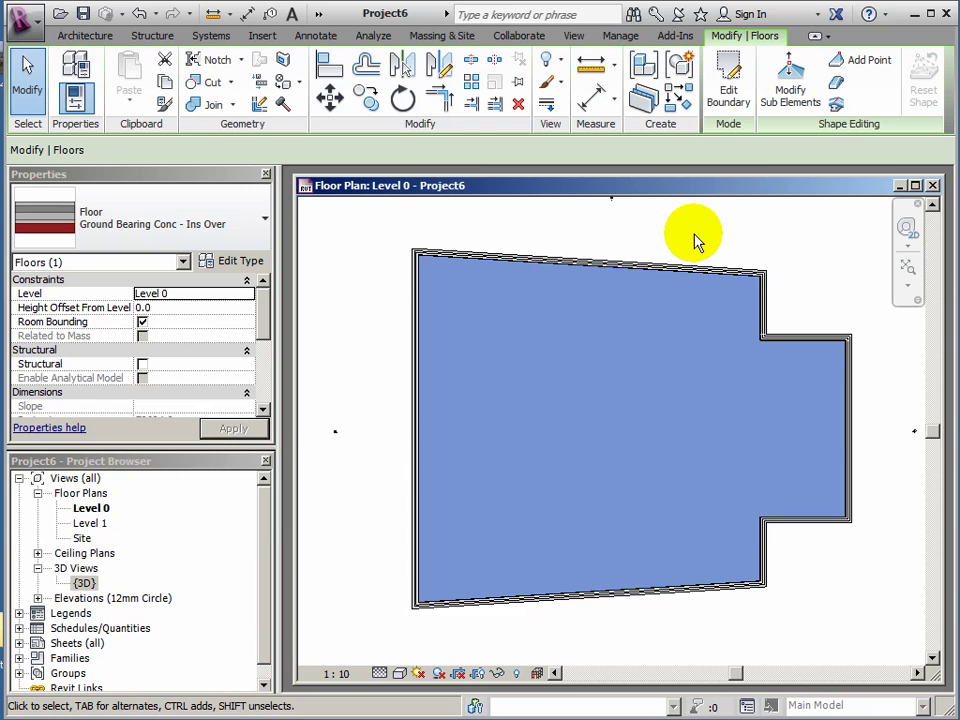
# Step: Reopen the floor boundary sketch for editing and clear the boundary line selection
pyautogui.click(729, 97)
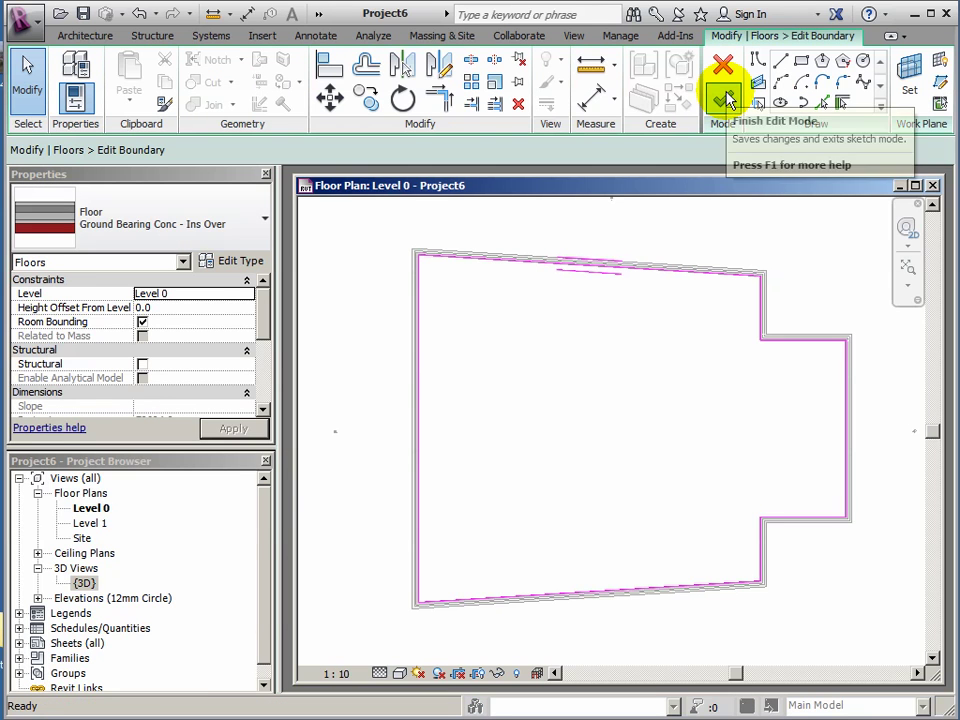
pyautogui.click(421, 386)
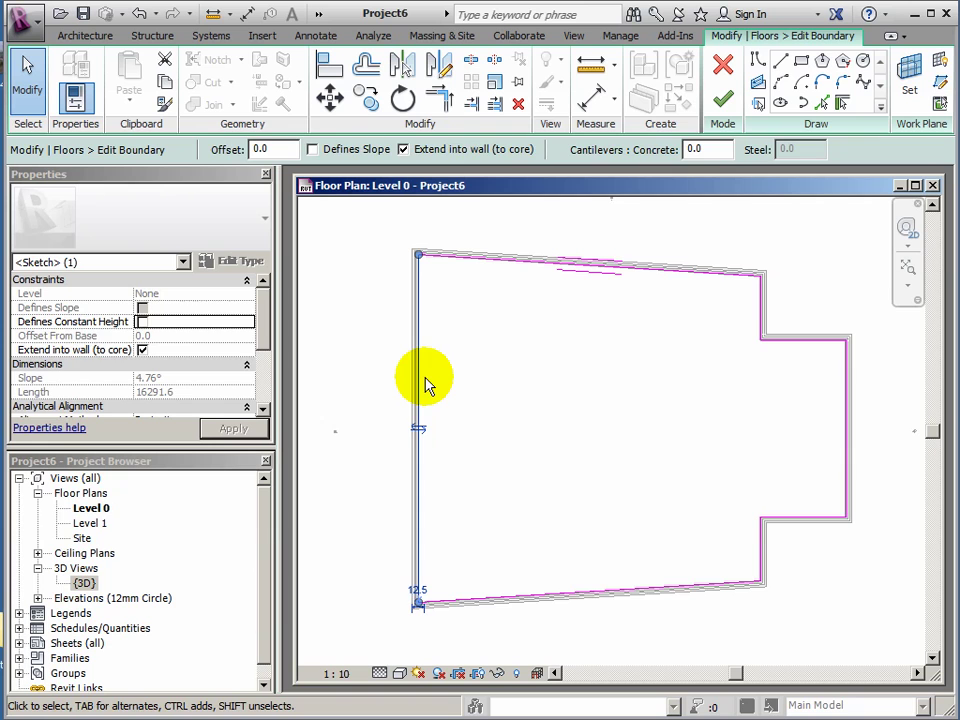
pyautogui.press('Escape')
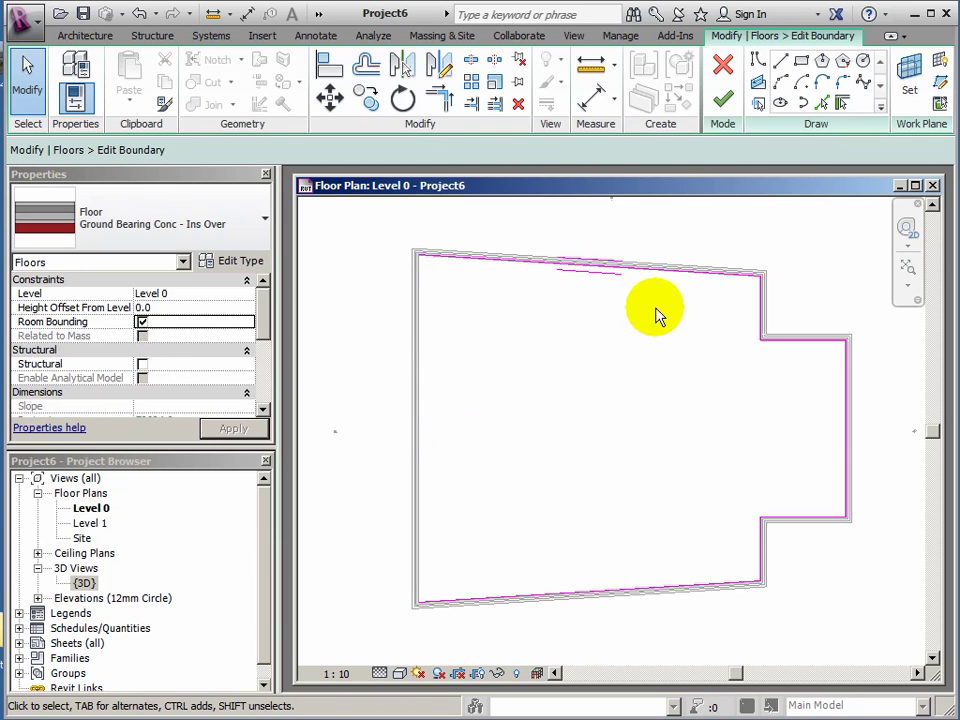
# Step: Add the left wall as a boundary line and finish the Ground Bearing Conc - Ins Over slab
pyautogui.click(841, 102)
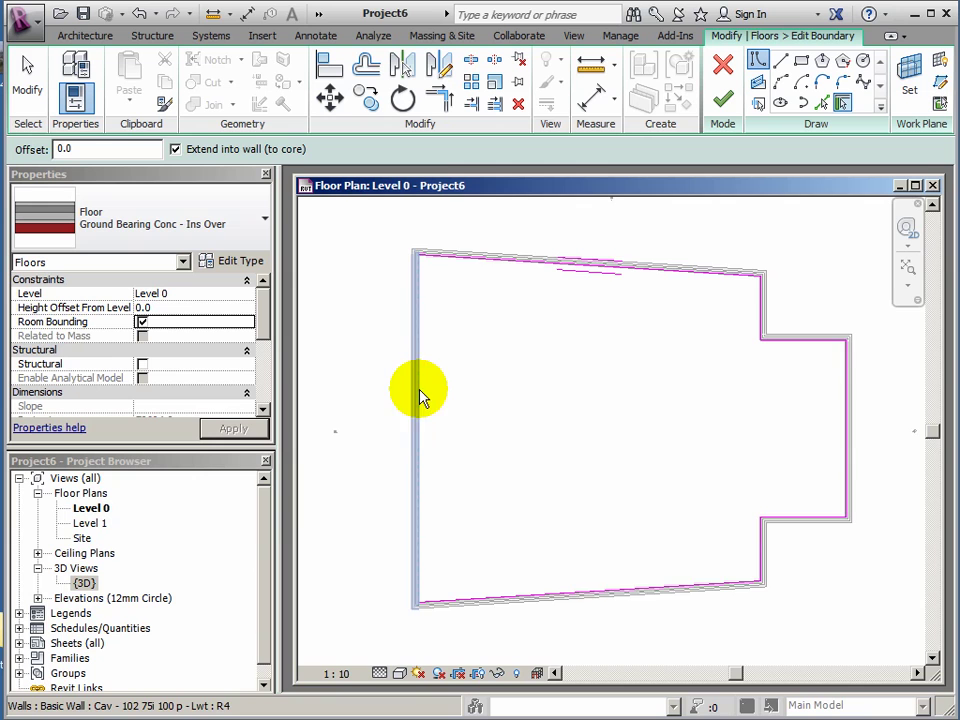
pyautogui.scroll(5, 418, 452)
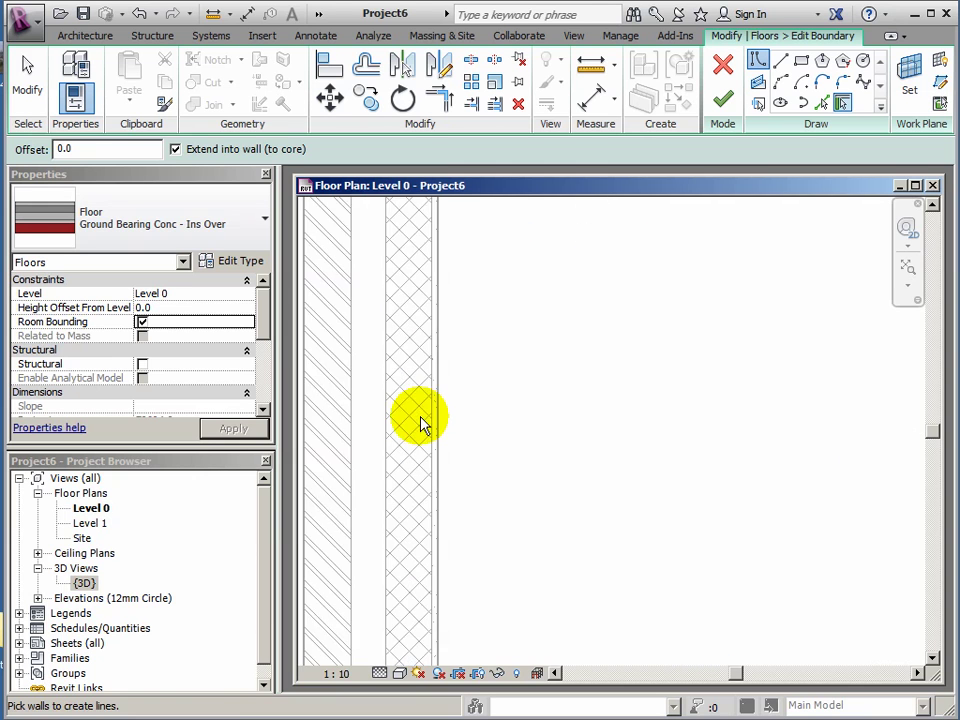
pyautogui.click(440, 405)
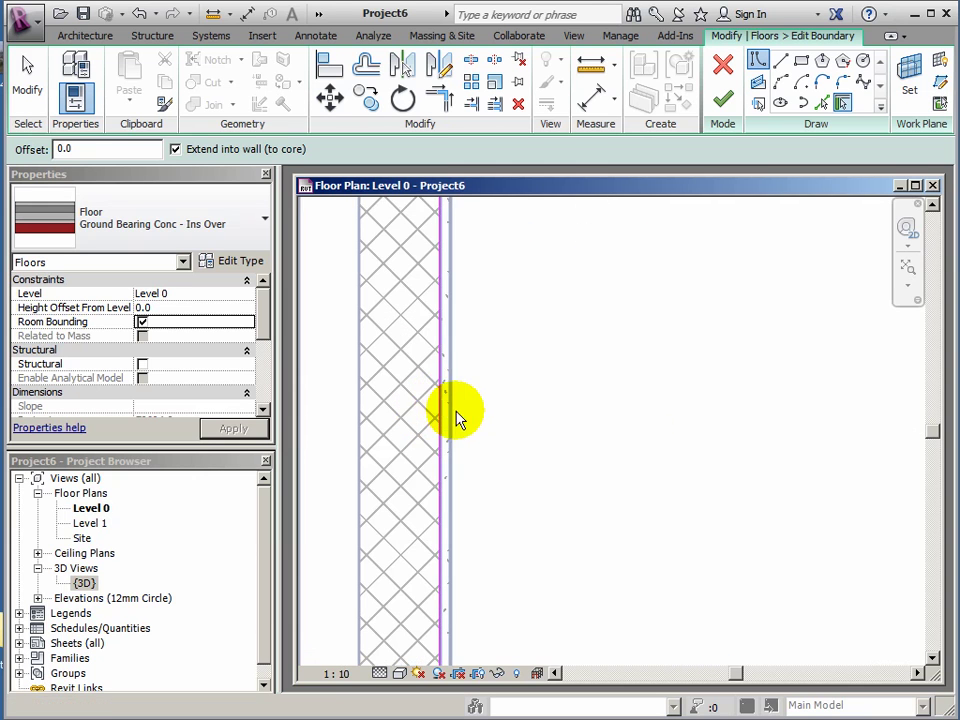
pyautogui.scroll(-3, 590, 415)
pyautogui.scroll(-6, 590, 415)
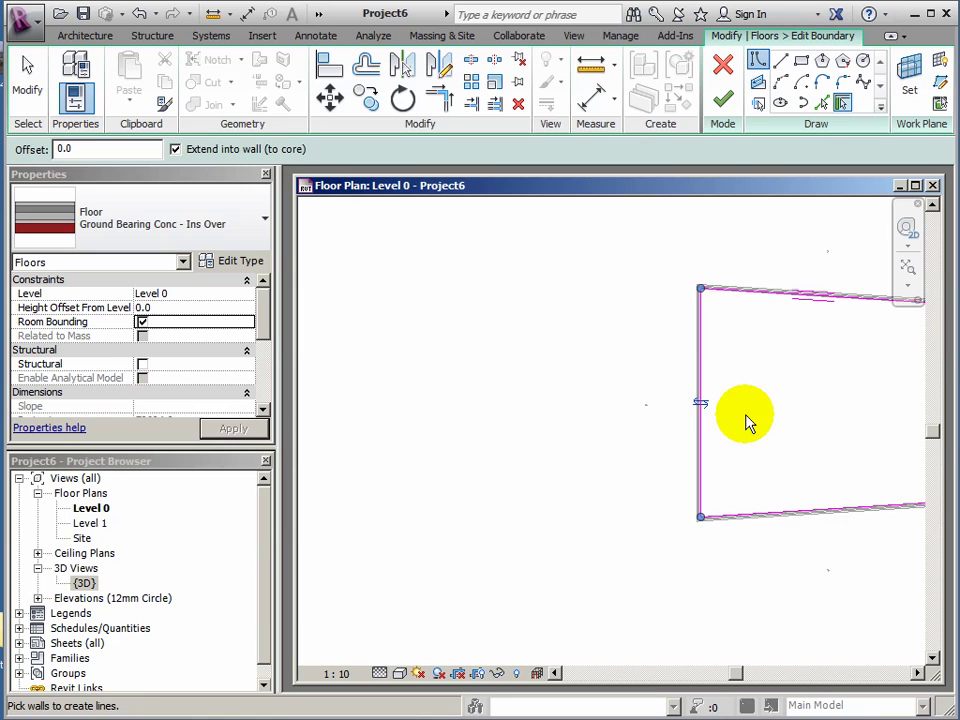
pyautogui.moveTo(690, 422); pyautogui.dragTo(581, 427, button='middle')
pyautogui.scroll(2, 575, 420)
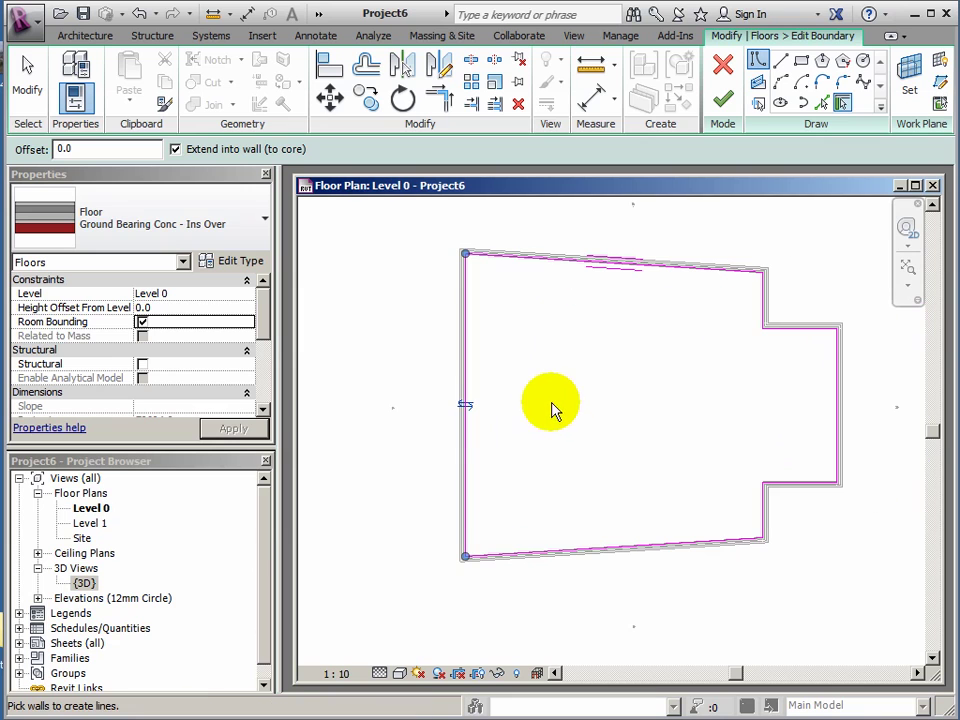
pyautogui.click(724, 101)
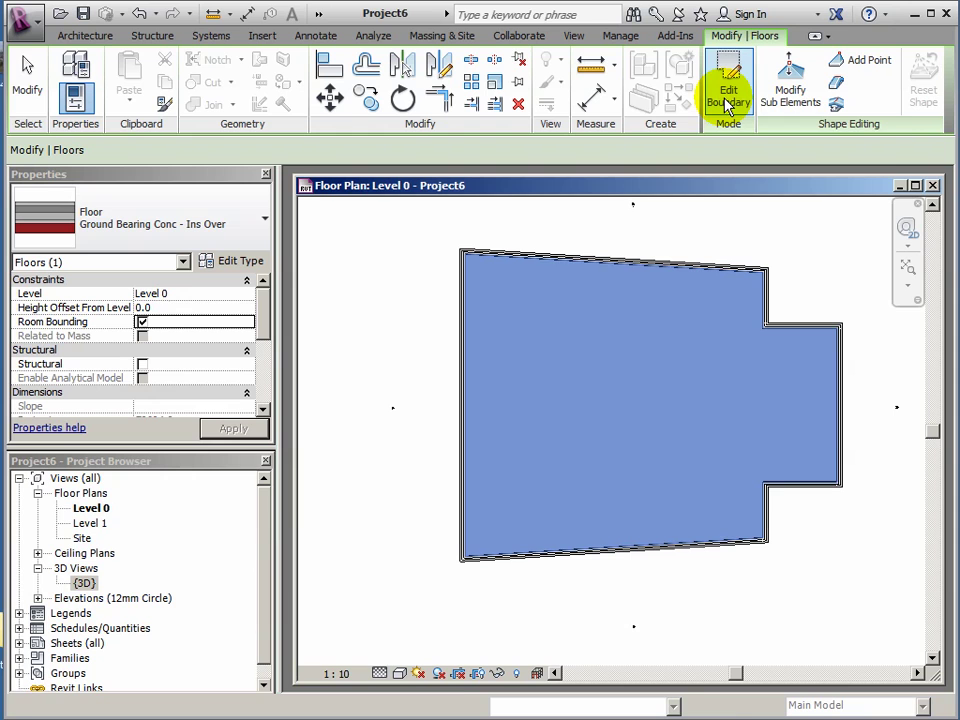
# Step: Deselect the new floor slab and look through the available view types
pyautogui.click(405, 332)
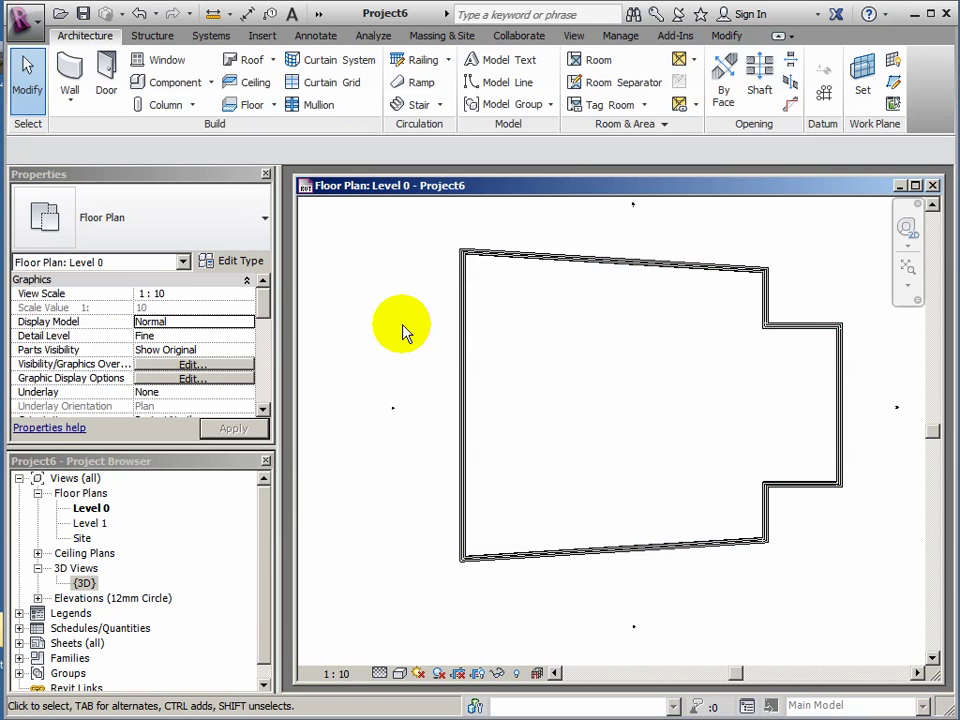
pyautogui.moveTo(408, 321); pyautogui.dragTo(380, 345, button='middle')
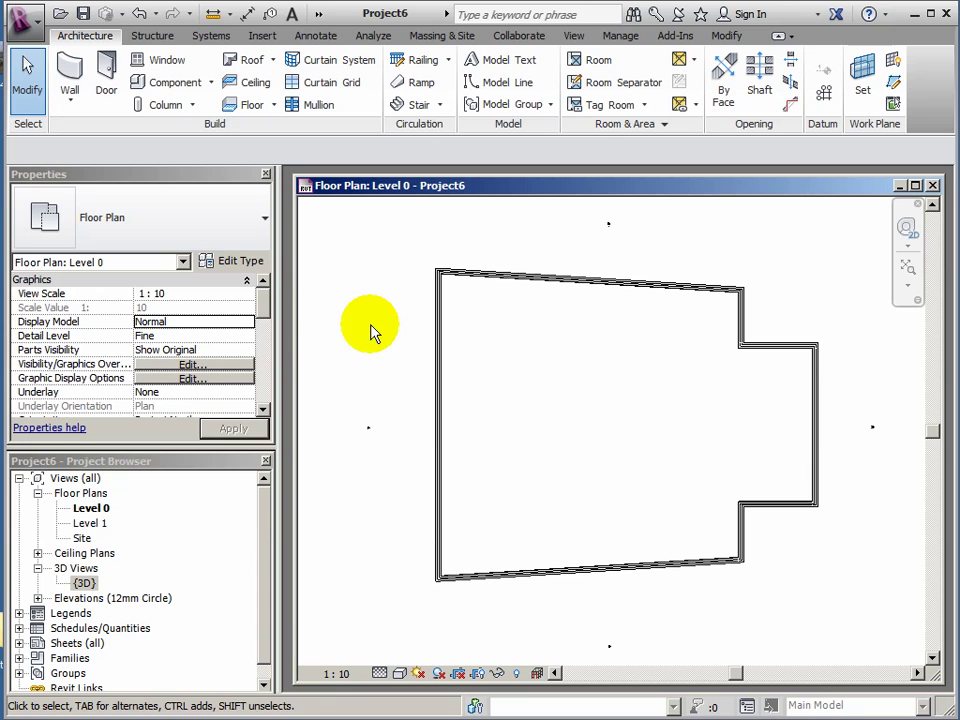
pyautogui.click(258, 226)
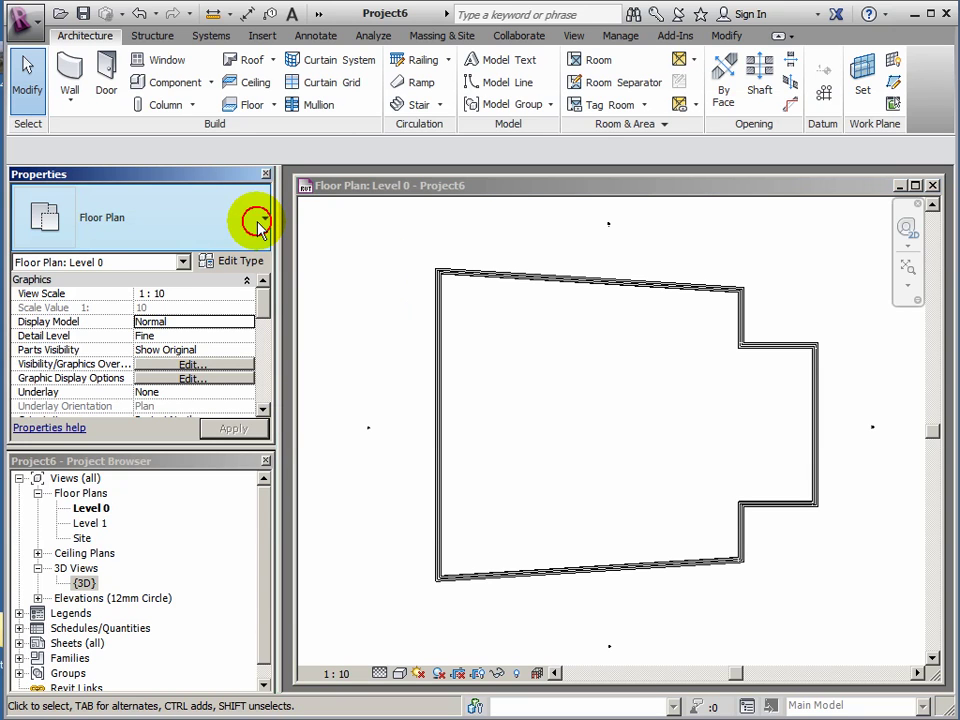
pyautogui.click(85, 40)
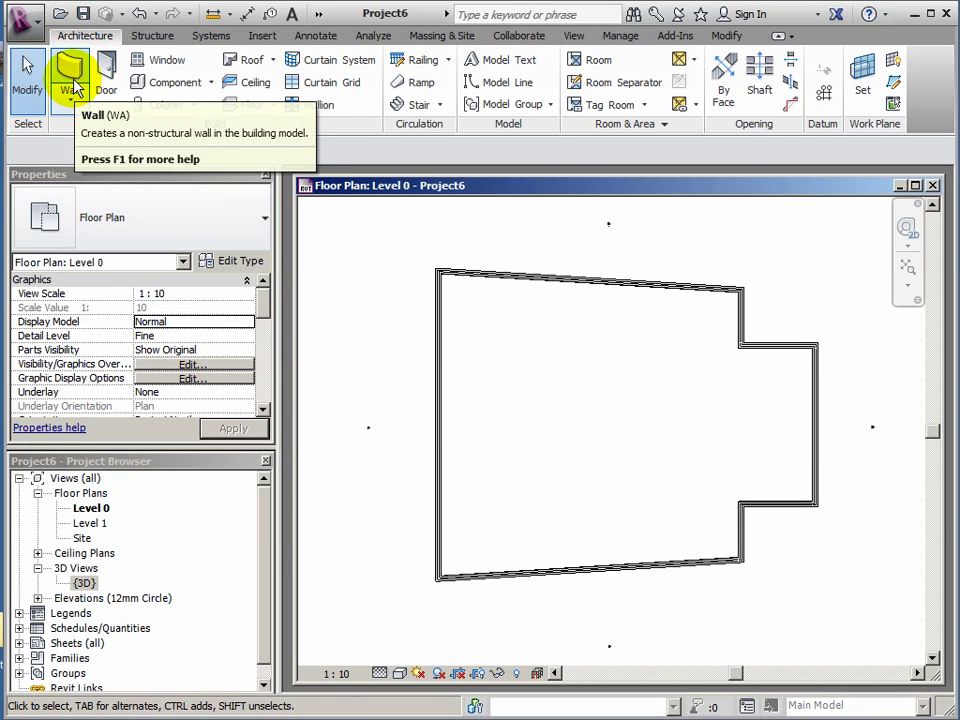
# Step: Start a new wall using the Partn - p 100 p - Block wall type
pyautogui.click(72, 85)
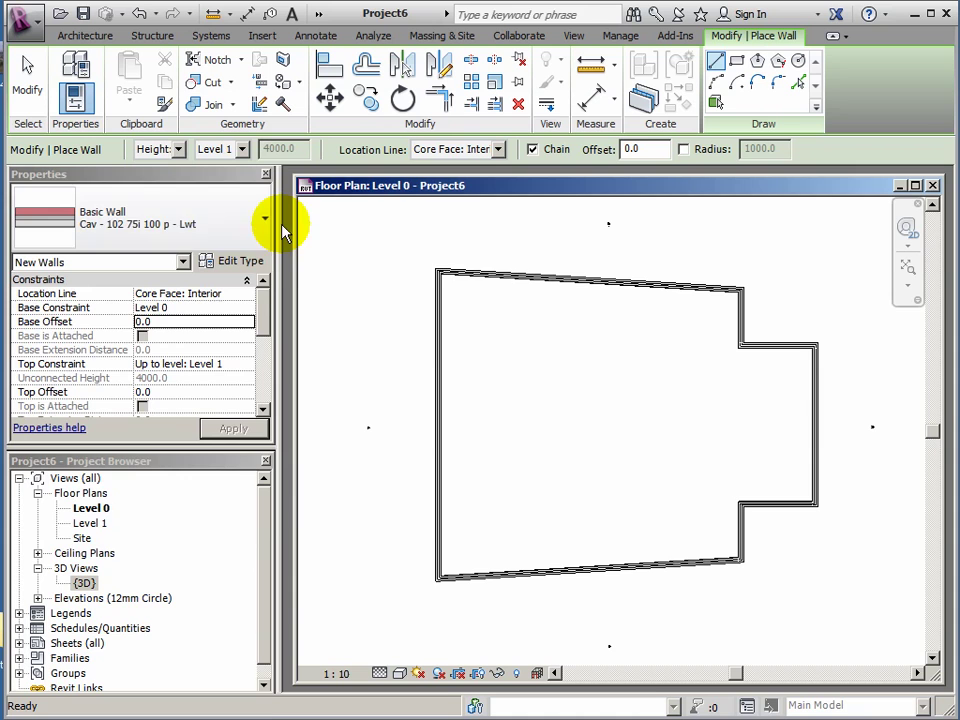
pyautogui.click(265, 222)
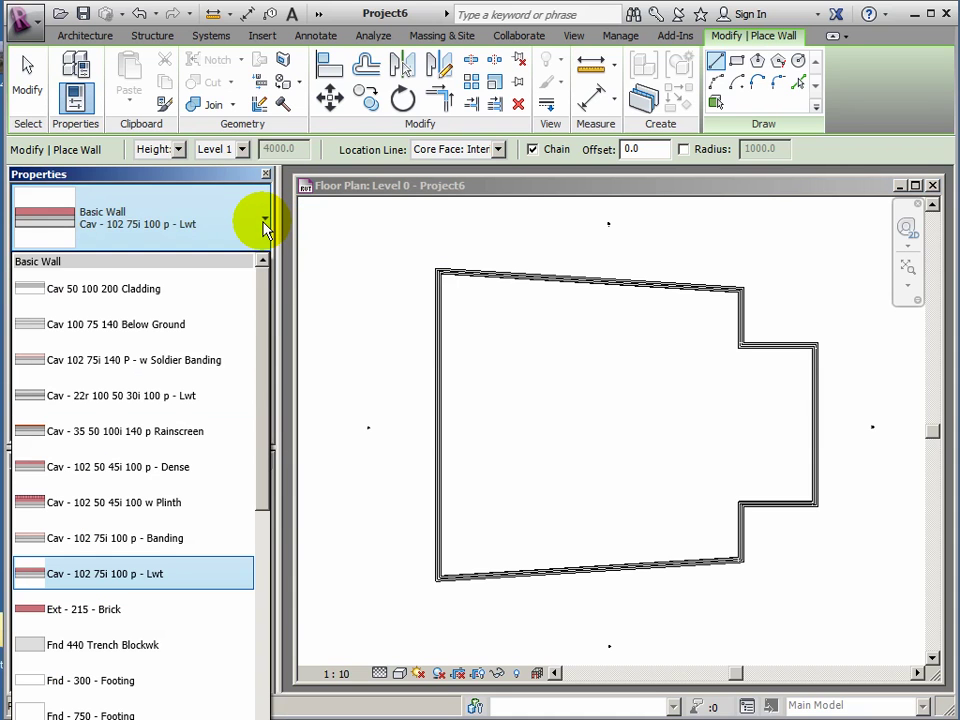
pyautogui.moveTo(265, 325); pyautogui.dragTo(255, 497)
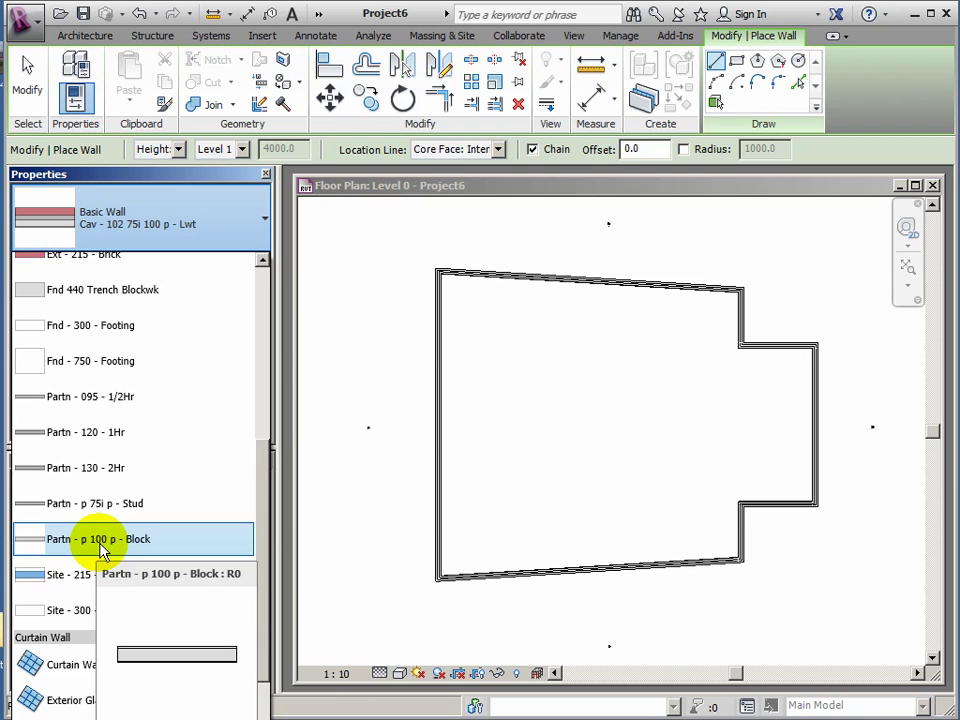
pyautogui.click(100, 545)
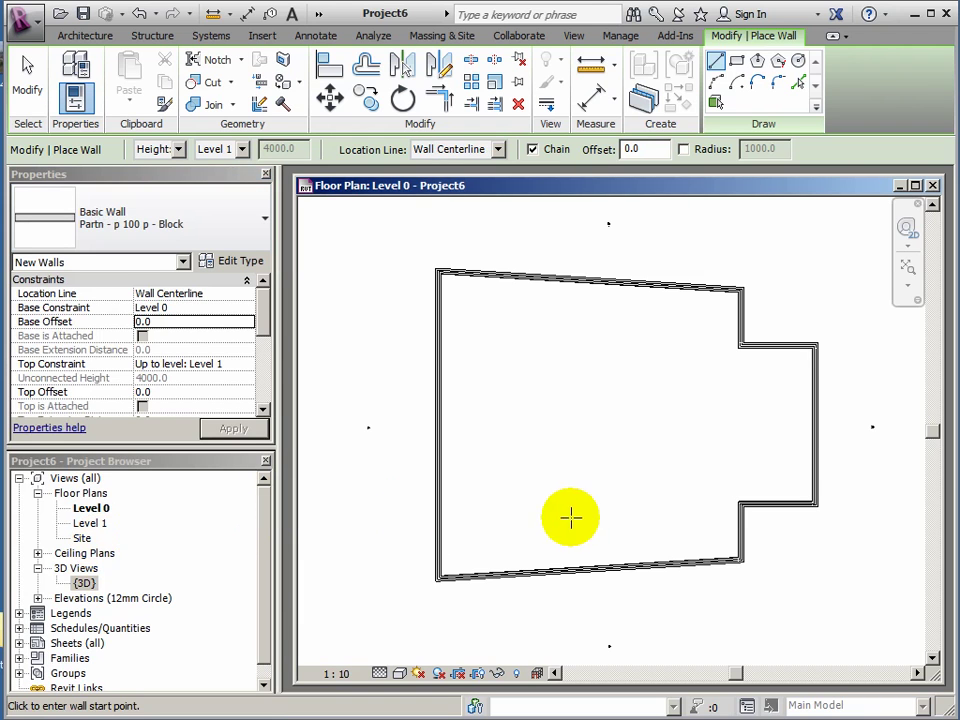
pyautogui.scroll(5, 599, 553)
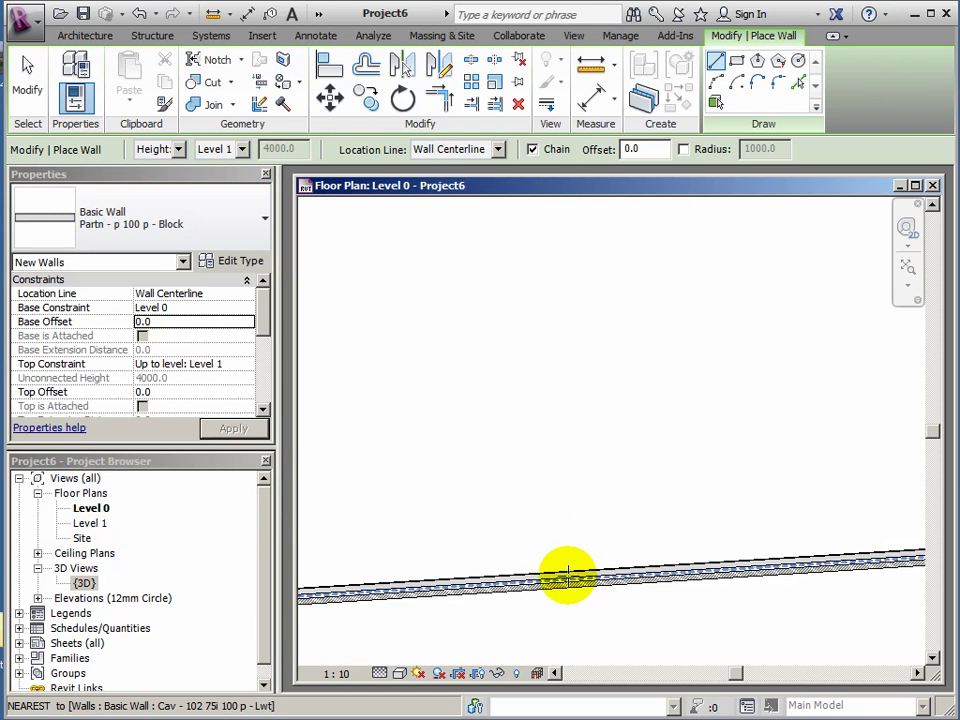
# Step: Draw three partition walls forming a small room against the sloping bottom wall
pyautogui.click(575, 573)
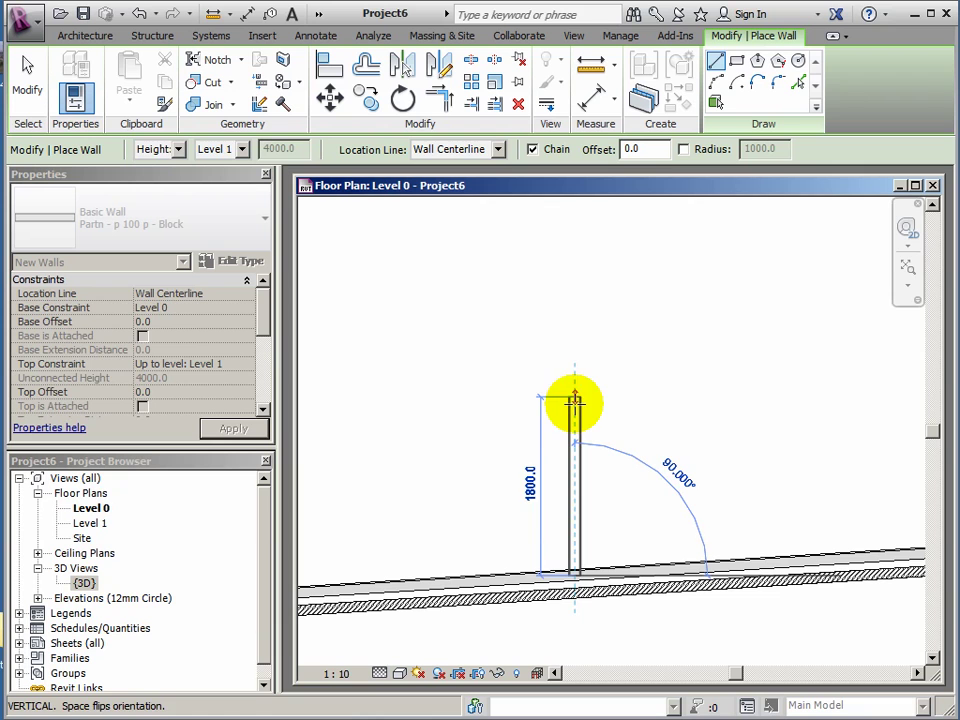
pyautogui.click(575, 297)
pyautogui.click(812, 297)
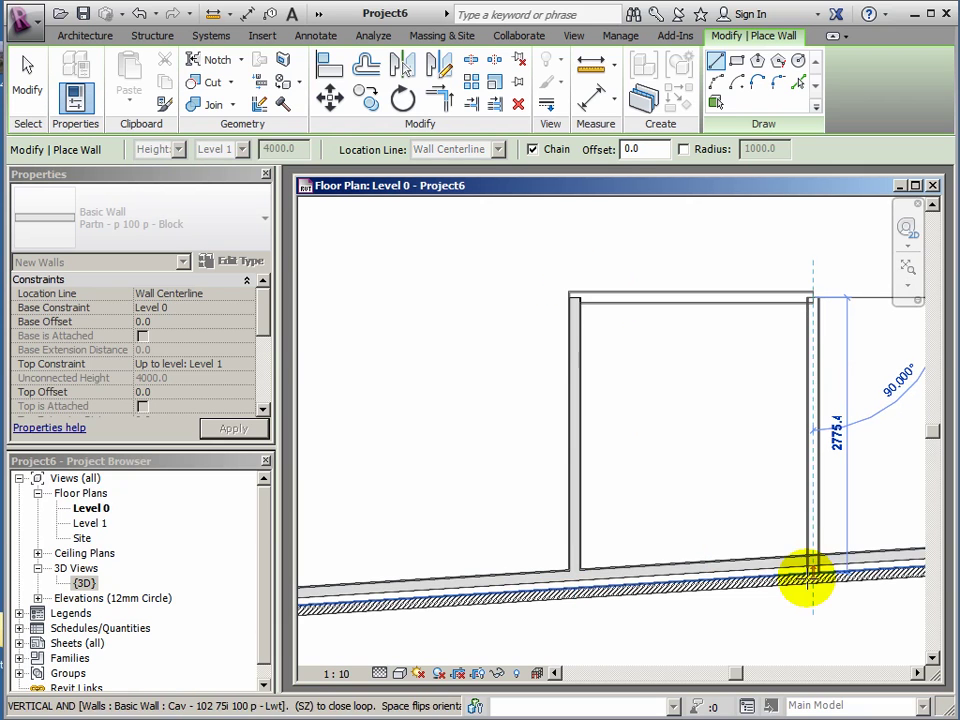
pyautogui.click(812, 562)
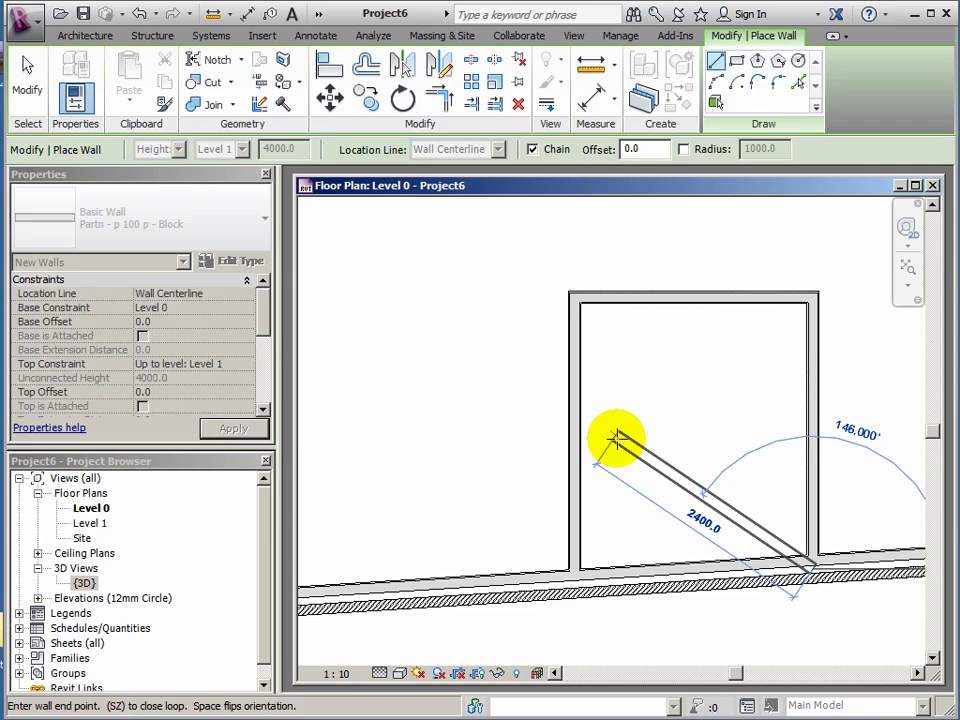
pyautogui.press('Escape')
pyautogui.press('Escape')
# Step: Select the three Partn - p 100 p - Block partition walls with a crossing window and delete them
pyautogui.scroll(-5, 617, 447)
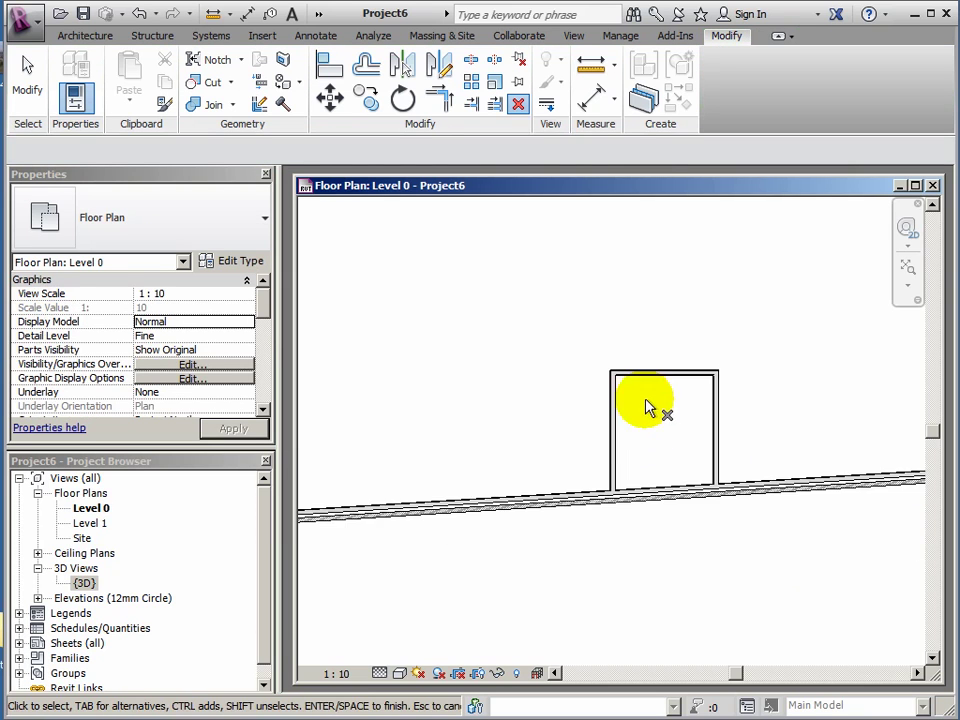
pyautogui.scroll(-2, 551, 447)
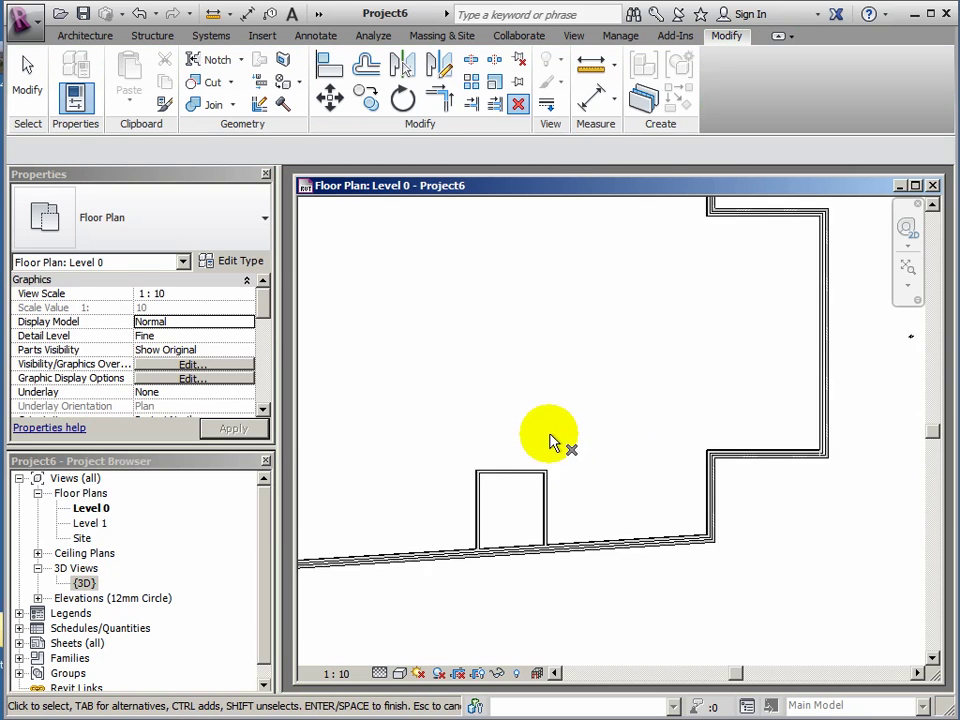
pyautogui.moveTo(549, 444); pyautogui.dragTo(624, 510, button='middle')
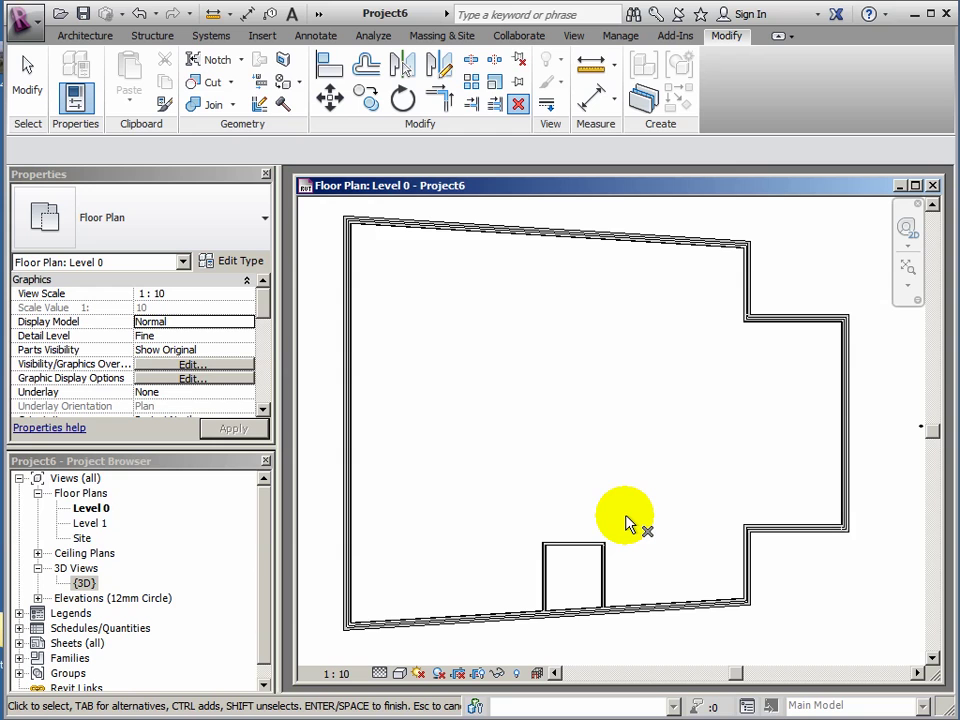
pyautogui.click(28, 81)
pyautogui.click(587, 437)
pyautogui.click(566, 573)
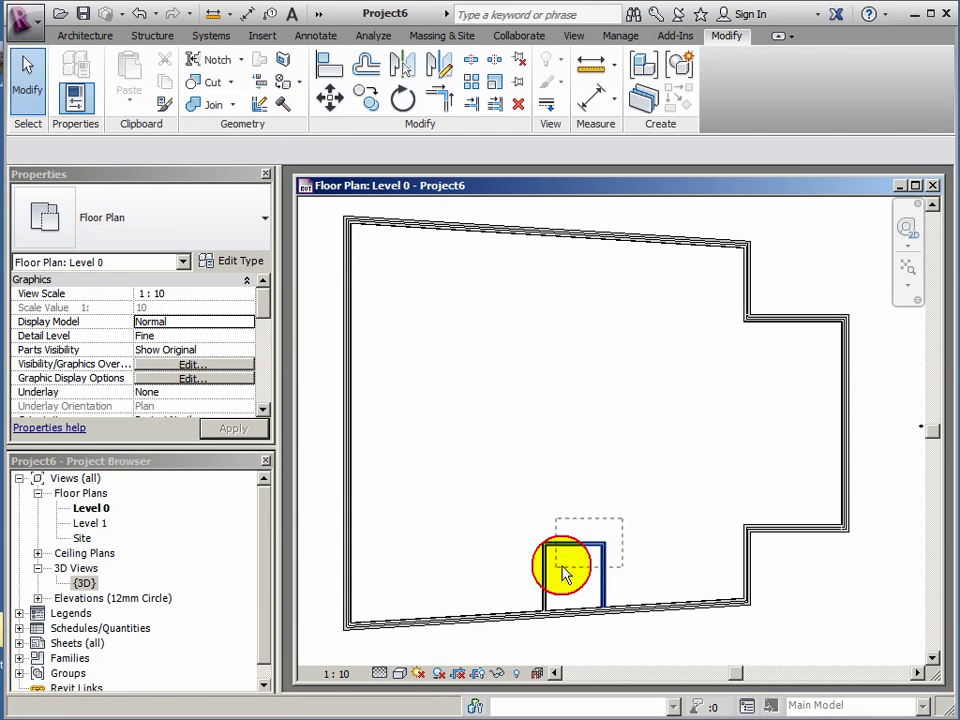
pyautogui.moveTo(562, 566); pyautogui.dragTo(525, 579)
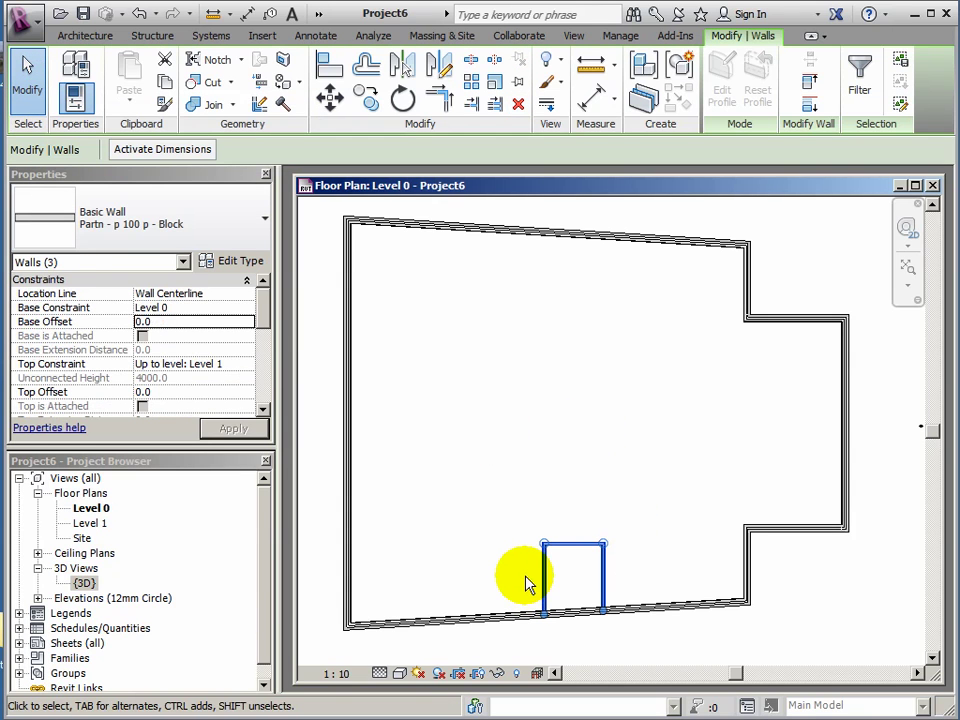
pyautogui.press('Delete')
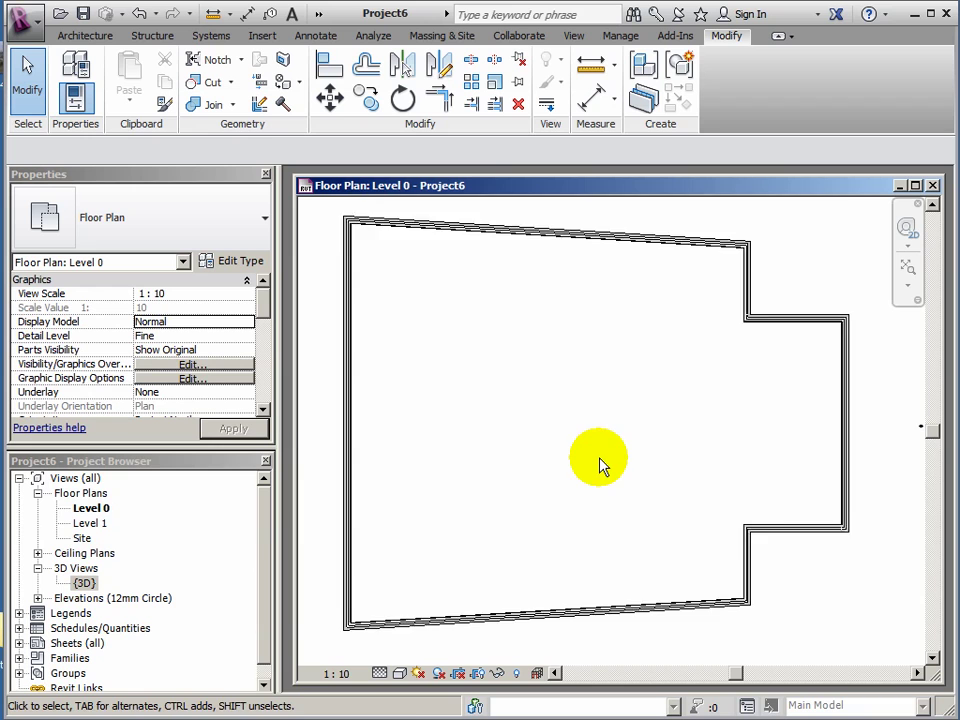
pyautogui.scroll(-1, 608, 465)
pyautogui.moveTo(613, 465); pyautogui.dragTo(646, 444, button='middle')
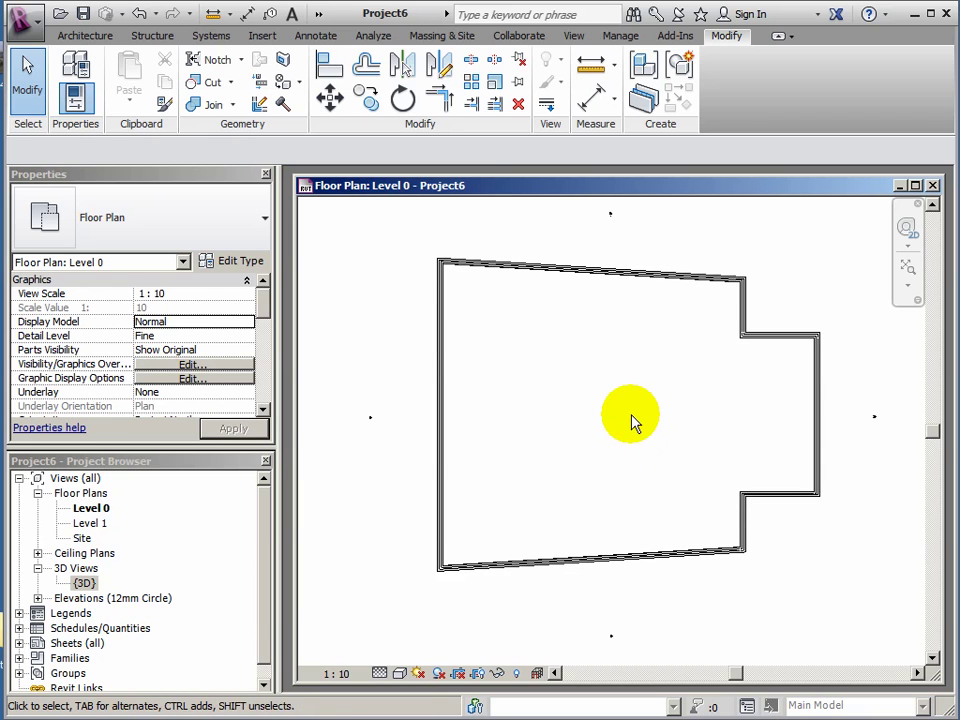
# Step: Open the {3D} view from the Project Browser and move its window up and right
pyautogui.doubleClick(85, 585)
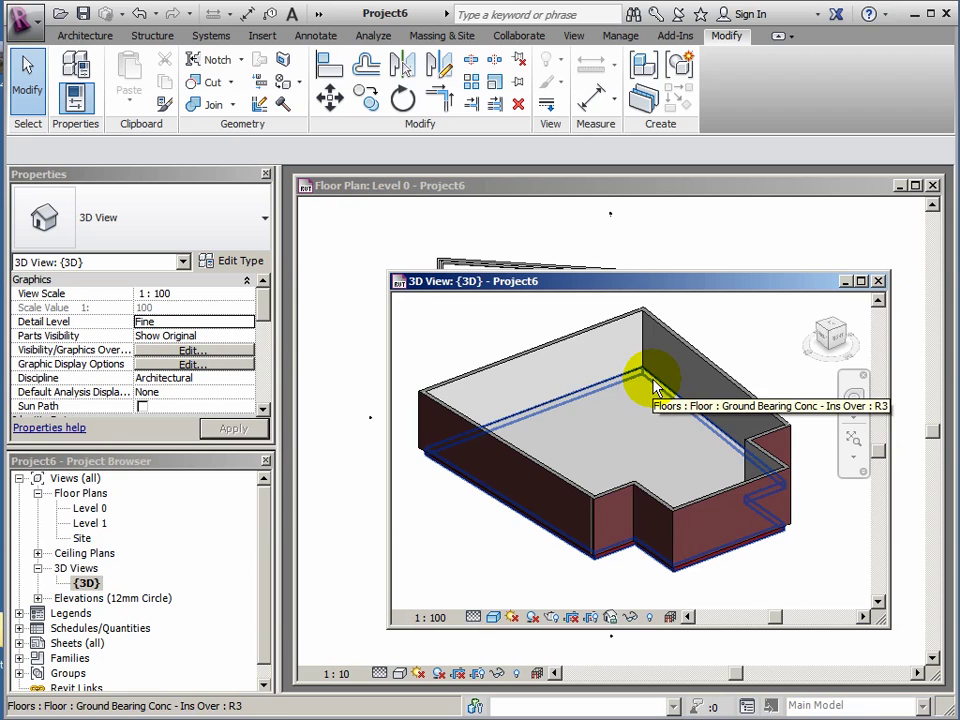
pyautogui.moveTo(638, 283); pyautogui.dragTo(668, 188)
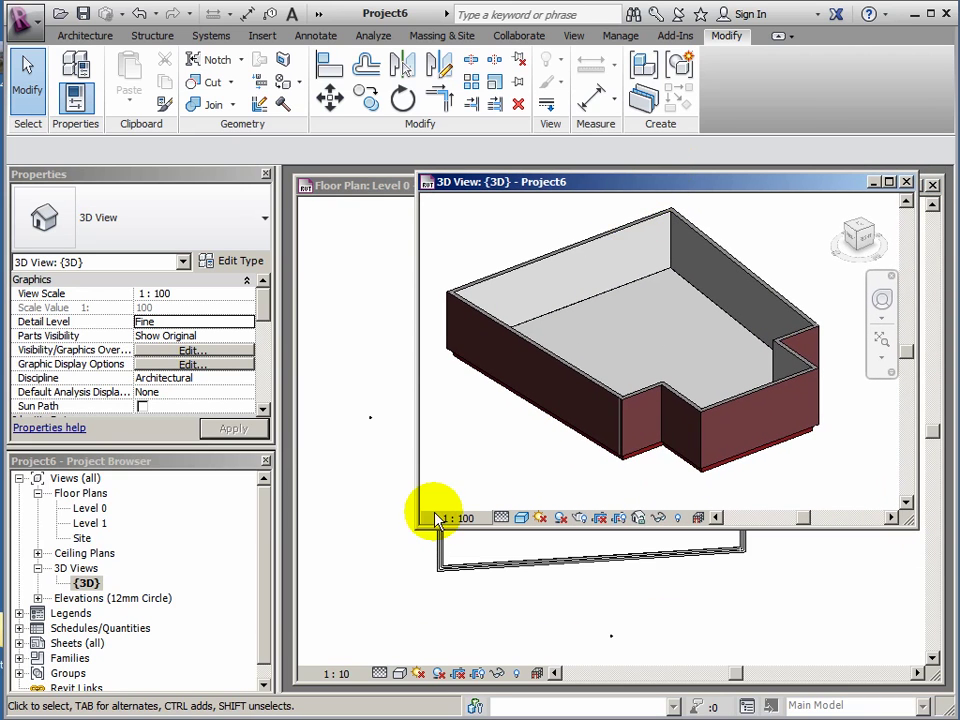